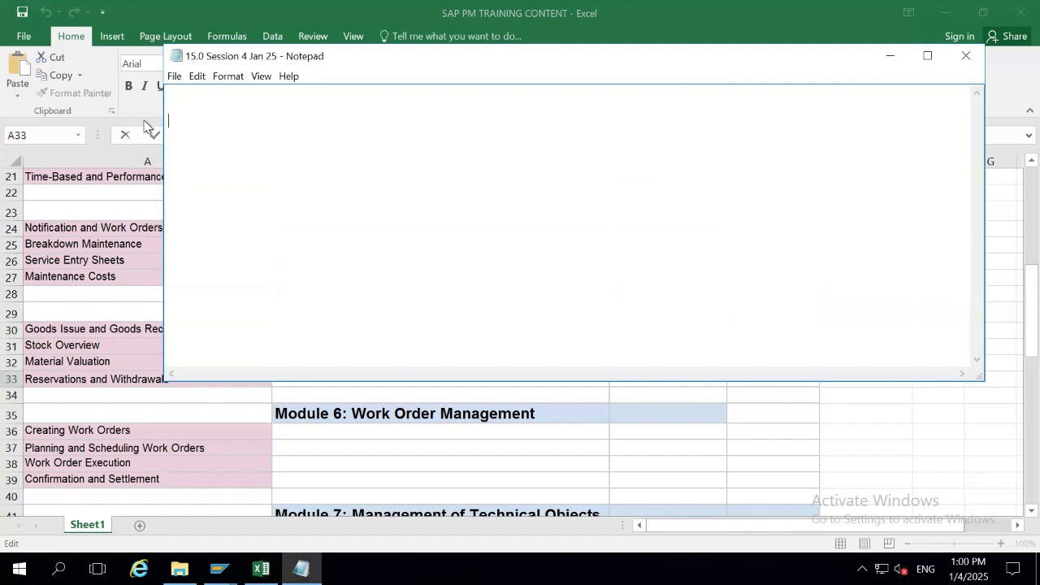
Paste the topic as '1. Reservations and Withdrawals' and add a '15 Session 4 Jan' heading above it.
key("BackSpace")
type("Reservations and Withdrawals")
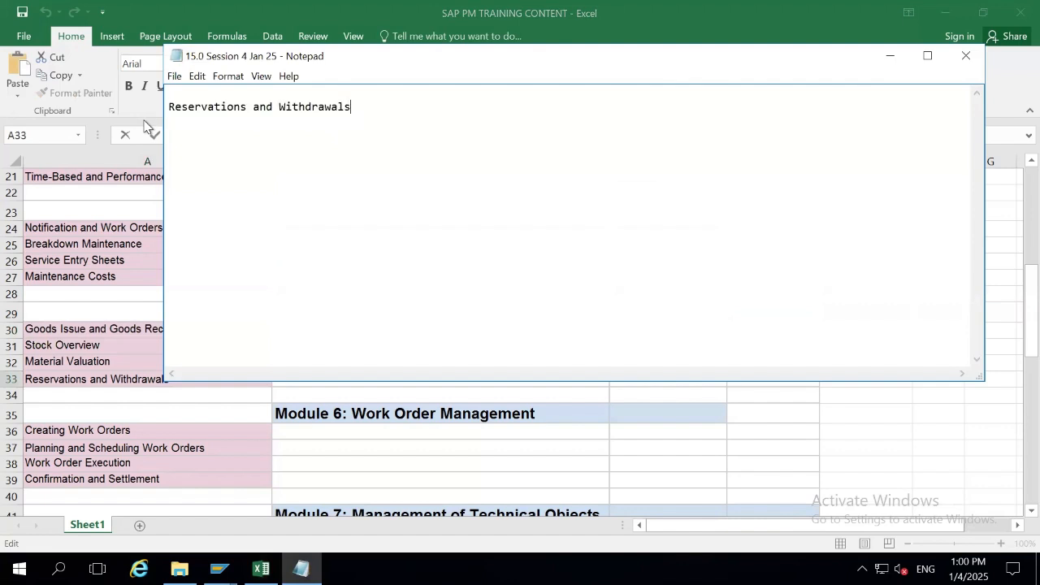
type("1.")
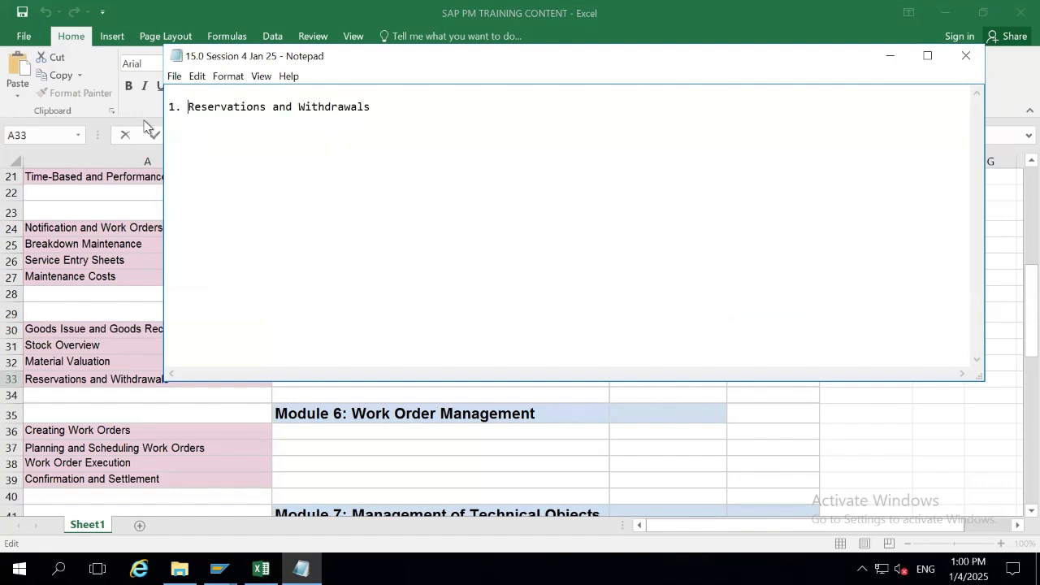
key("Return")
key("Up")
type("1")
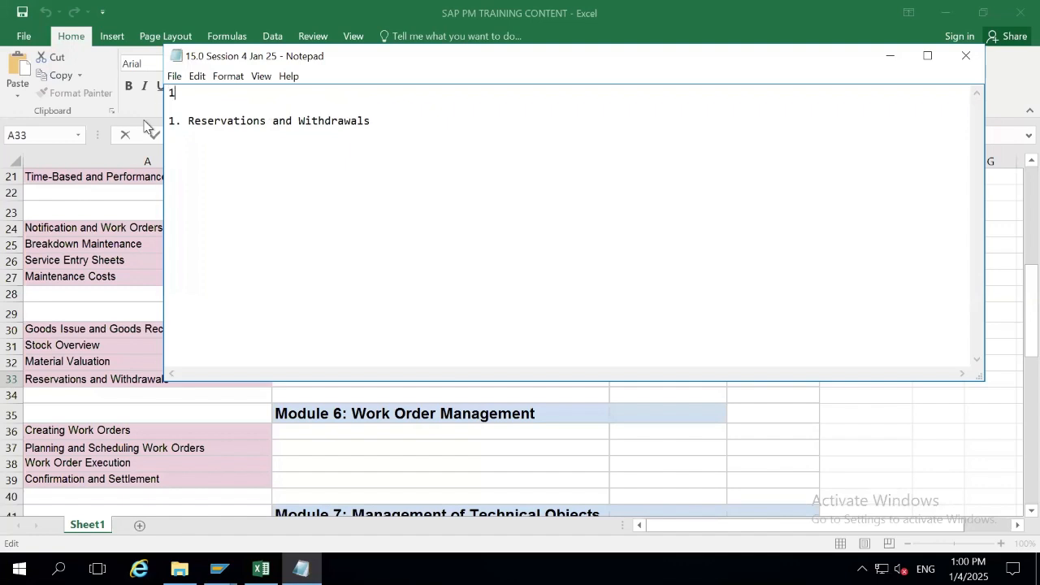
type("5 Session 4 Jan")
Add a 'Store Dept' line below the topic.
key("Return")
key("Return")
type("K")
key("BackSpace")
key("BackSpace")
key("Down")
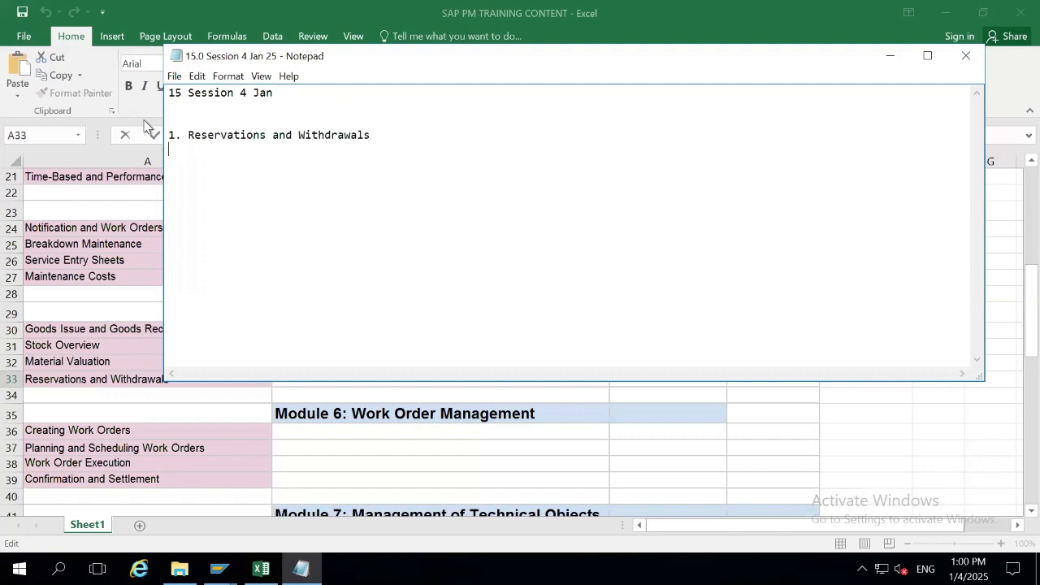
key("Return")
type("Store Dept..")
key("Return")
Add a '5000 Mfg plant' line followed by a dashed separator.
type("50000")
key("BackSpace")
type("Mfg ")
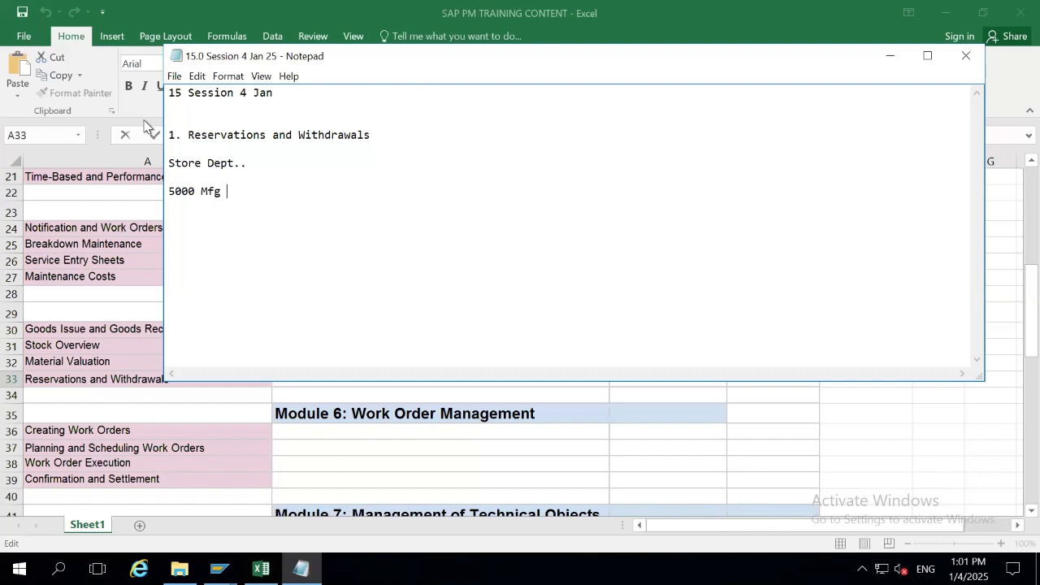
type("plant")
type("------------------")
key("Return")
Add the 'User need mat from store ----' and 'Reservation----' lines.
type("User need mat from s")
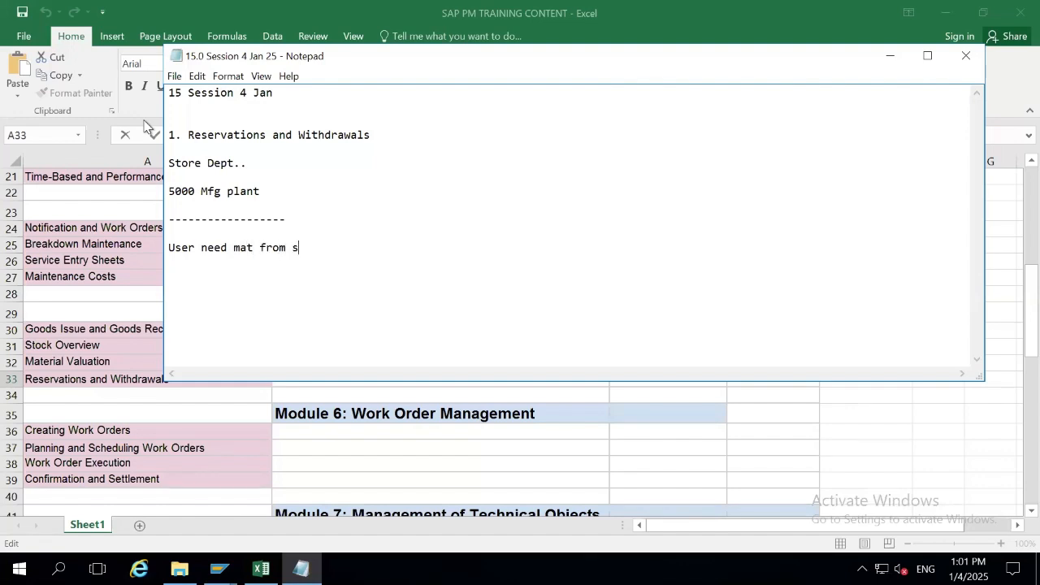
type("tore -------------")
key("Return")
type("Reservation-------------")
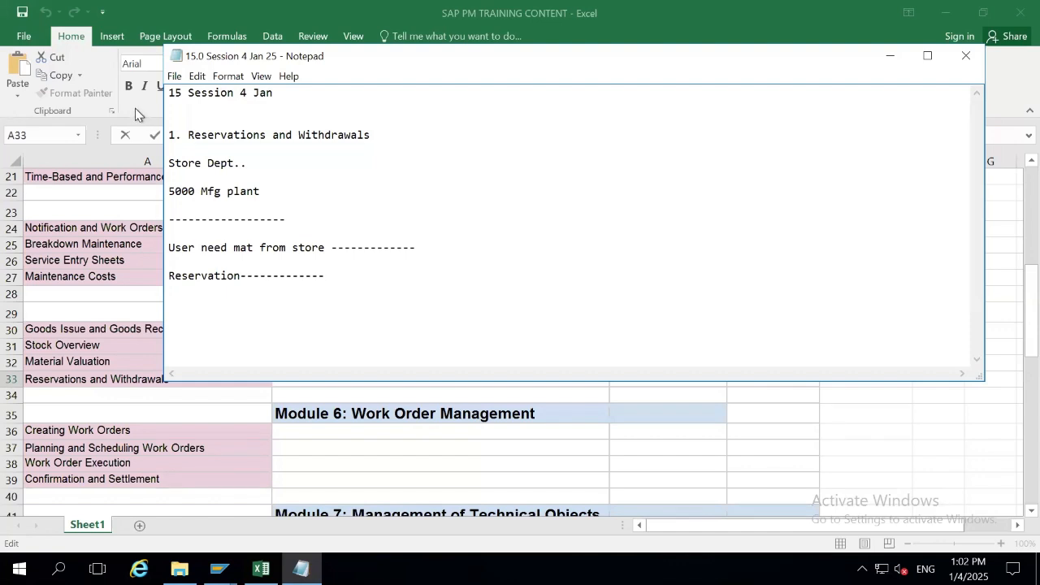
Extend the line to 'Reservation Number----Store dept-----share with them and ask for req. material'.
type("Number")
key("BackSpace")
type("Store dept-----share with them and as k")
key("BackSpace")
key("BackSpace")
type("k")
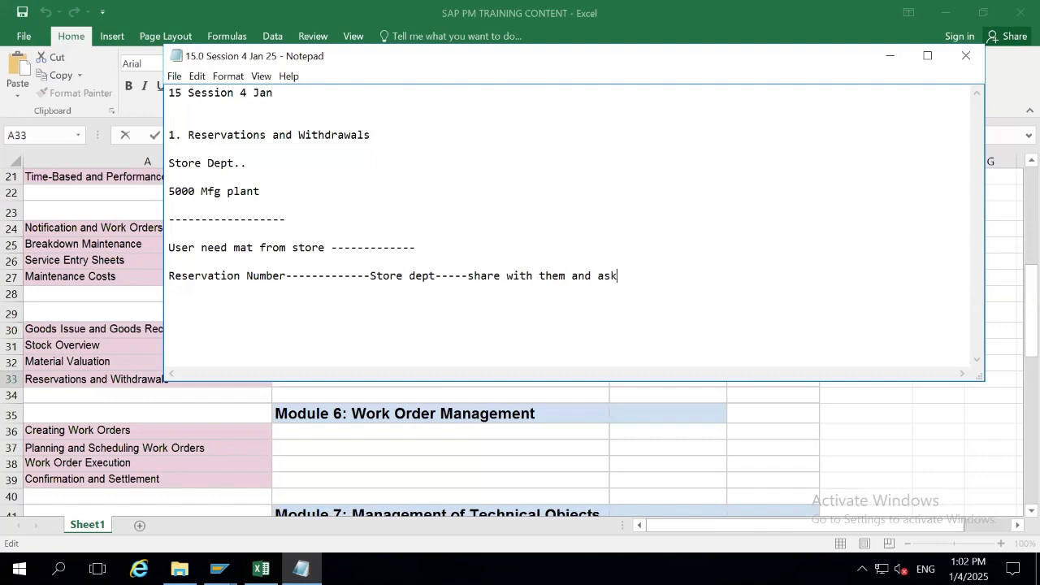
type(" for material")
type("req.")
left_click(755, 280)
key("Return")
key("Return")
key("BackSpace")
key("Return")
Type 'Cost center --(Person/dept (Mech/Elc/HR/IT)' on a new line.
key("BackSpace")
key("Return")
type("Cost ")
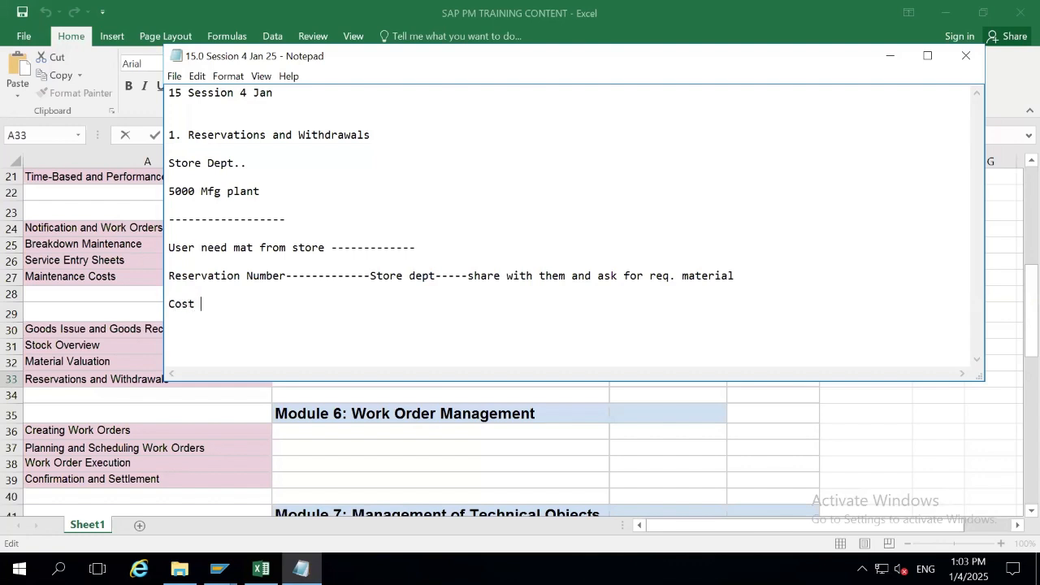
type("center --(Person/de")
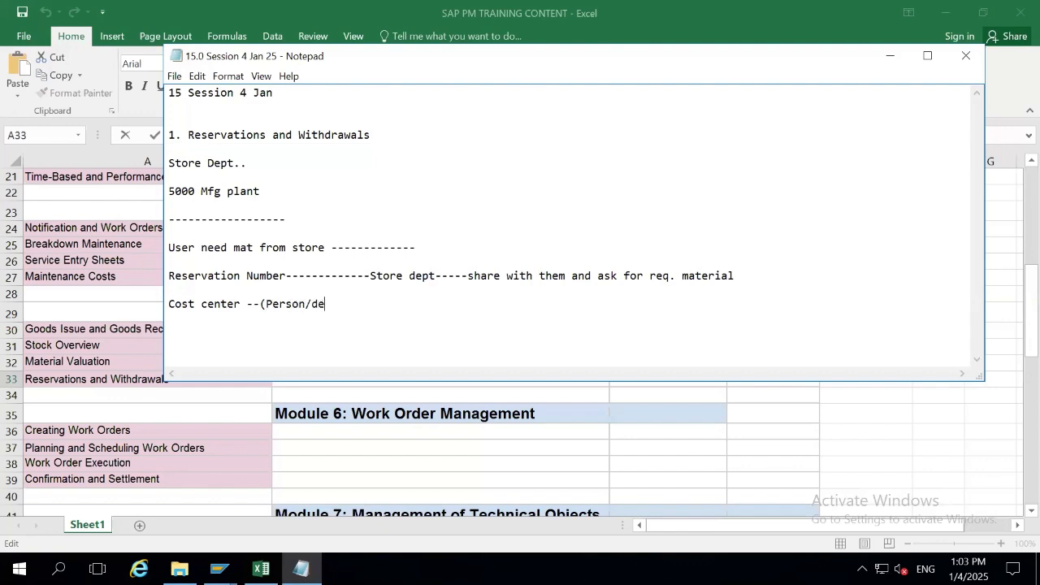
type("pt (Mech/Elc/HR")
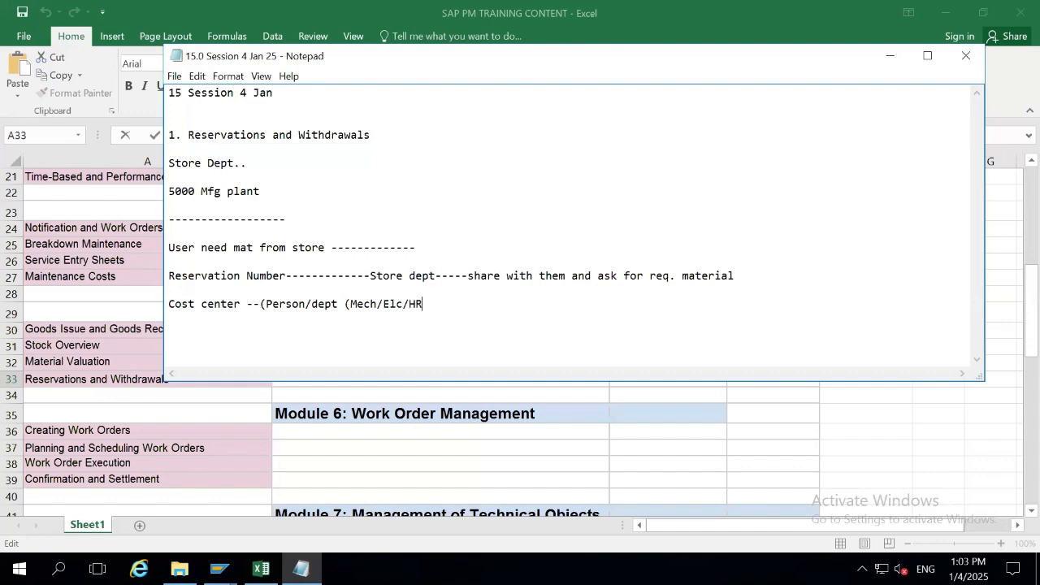
type("/IT)")
Number the reservation line '1.' and add 'MB21/MB22/MB23 --Creation of Reservation' above Cost center.
key("Up")
key("Up")
type("1.")
key("Down")
key("Down")
key("Home")
key("Return")
key("Up")
type("Mb21")
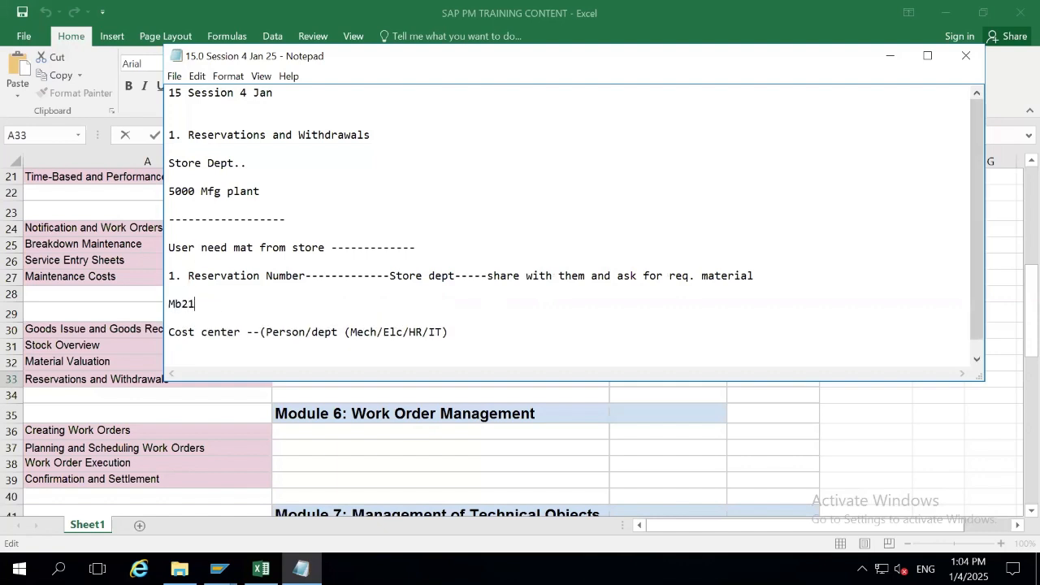
key("Left")
key("BackSpace")
type("B21/MB22/MB23 --------------Creation ")
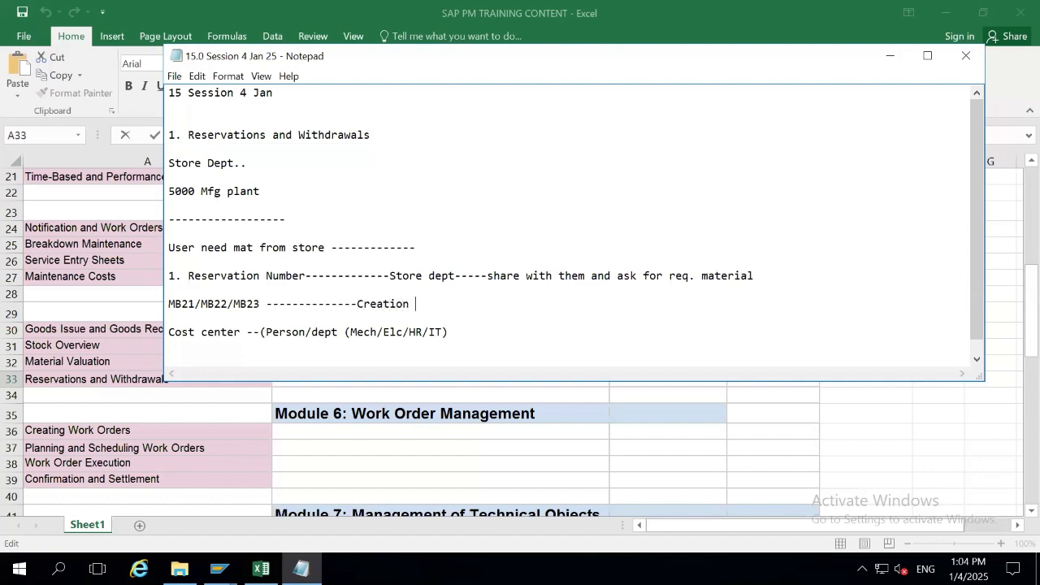
type("of Reservation")
Finish the MB21 line with '( TO get material from Store dept)' and remove an extra blank line.
key("shift+Down")
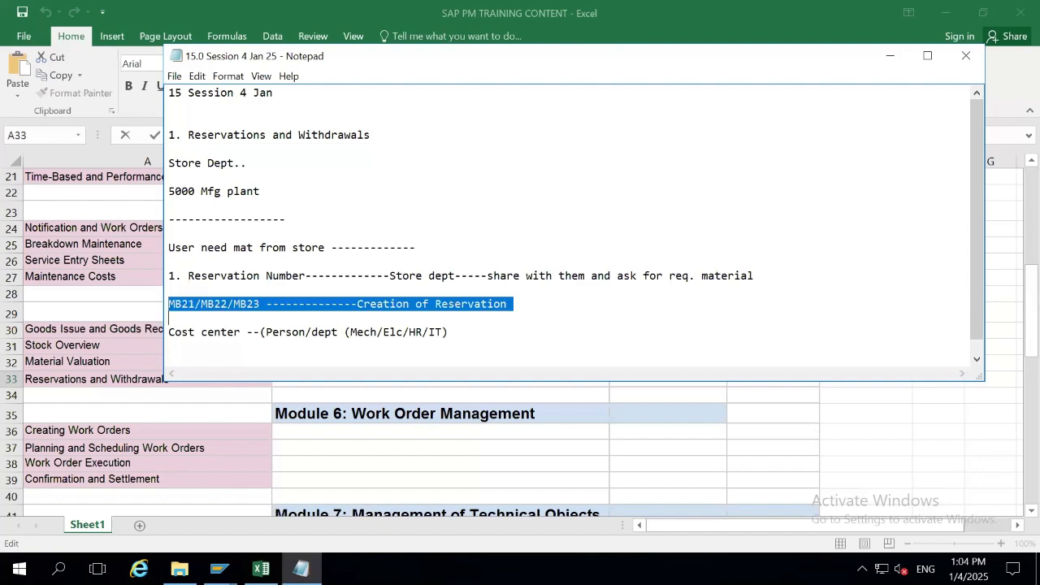
key("Down")
key("Return")
key("Return")
key("Return")
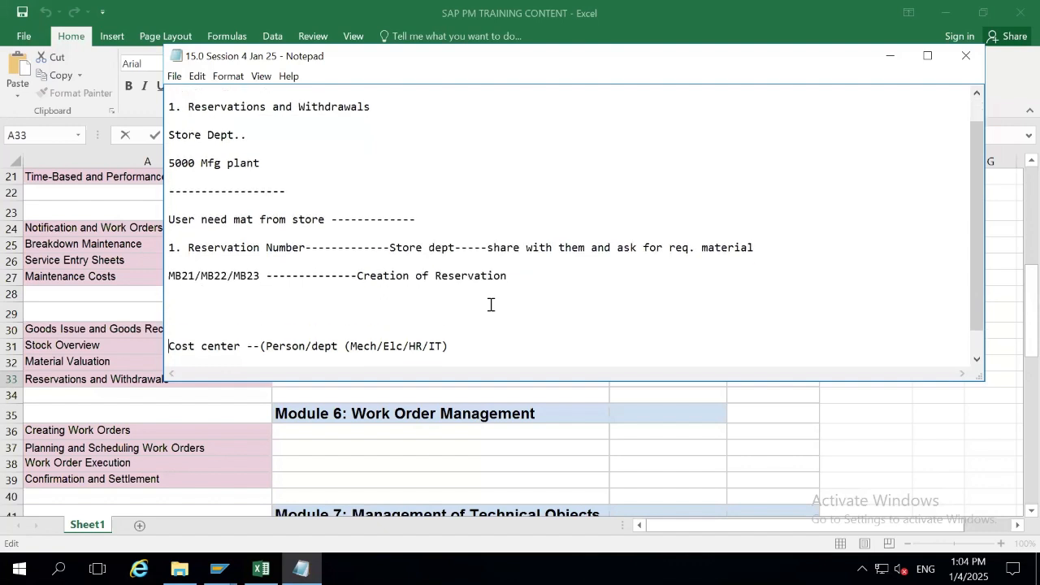
key("Up")
key("Up")
key("Up")
key("Up")
key("Up")
left_click(530, 280)
type("( TO get materia from")
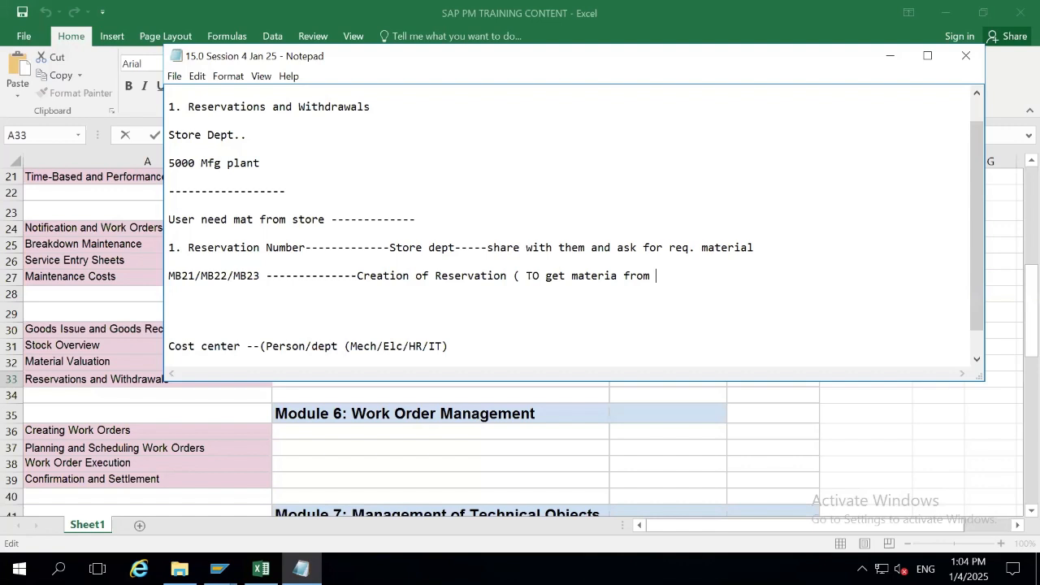
left_click(618, 275)
type("al")
key("Delete")
key("Delete")
key("Delete")
type("f")
type("Stroe")
key("BackSpace")
key("BackSpace")
key("BackSpace")
type("ore dept)")
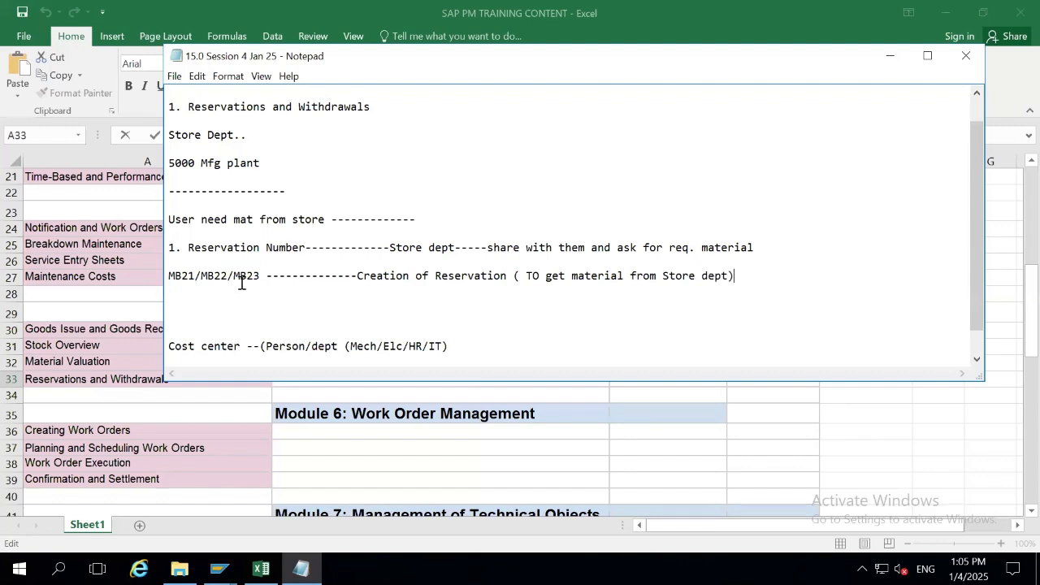
left_click(215, 302)
key("Delete")
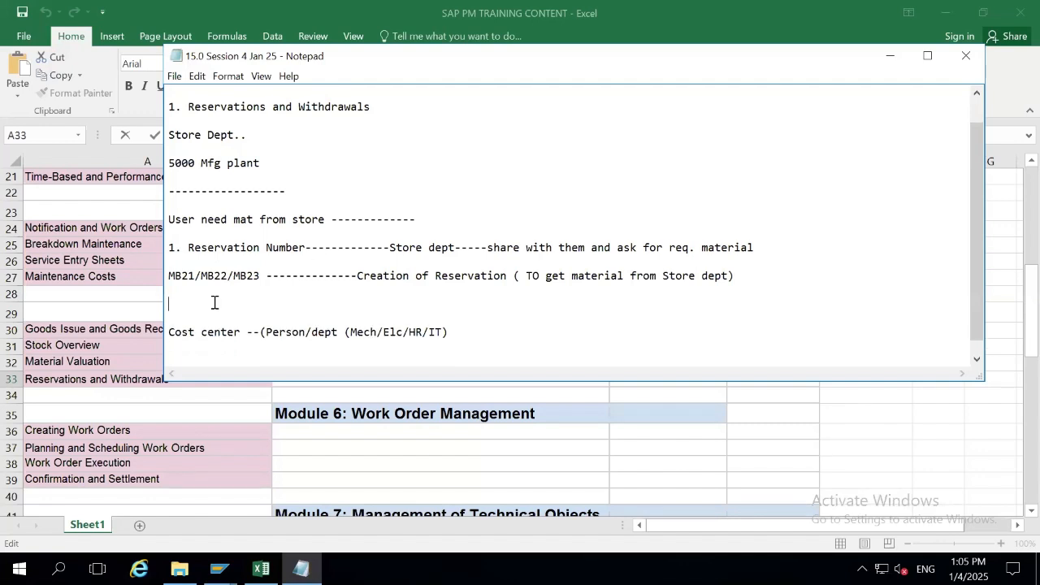
Add '2. Goods issue against reservation' on a new line above the Cost center note.
key("Return")
type("2.")
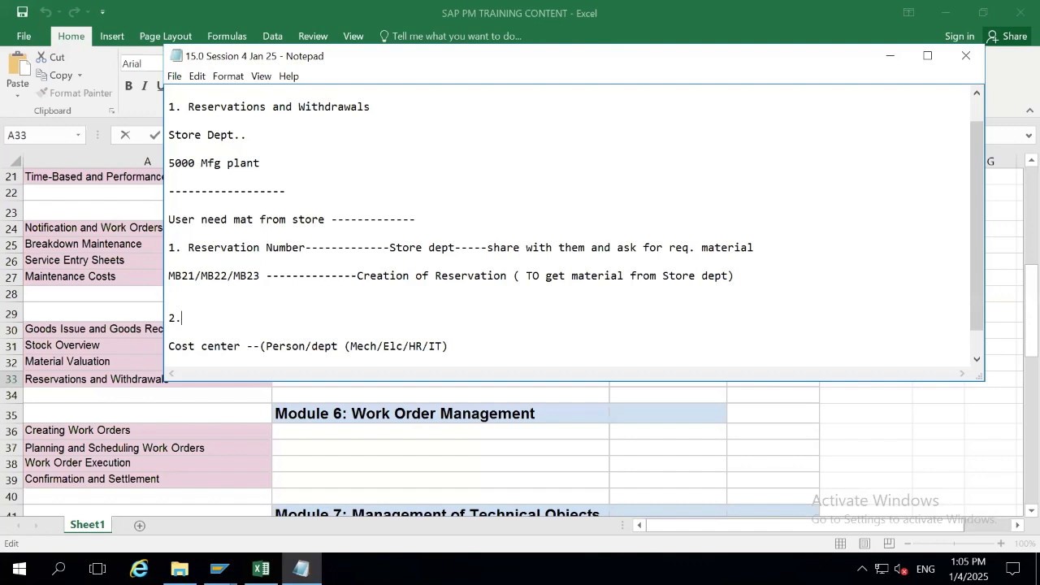
type(" Goods issue against re")
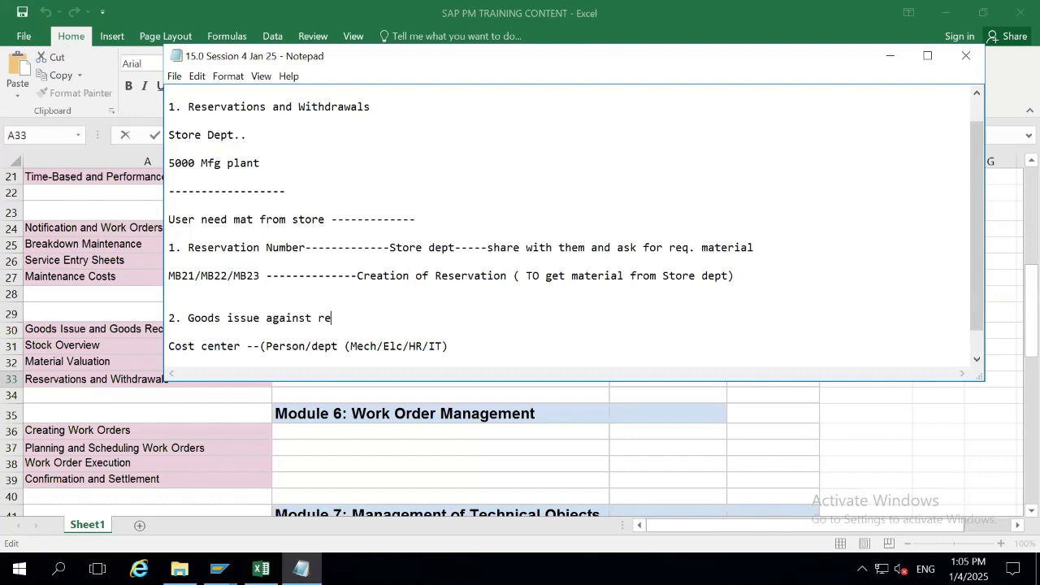
type("servation")
key("Down")
key("Up")
left_click_drag(388, 318, 325, 318)
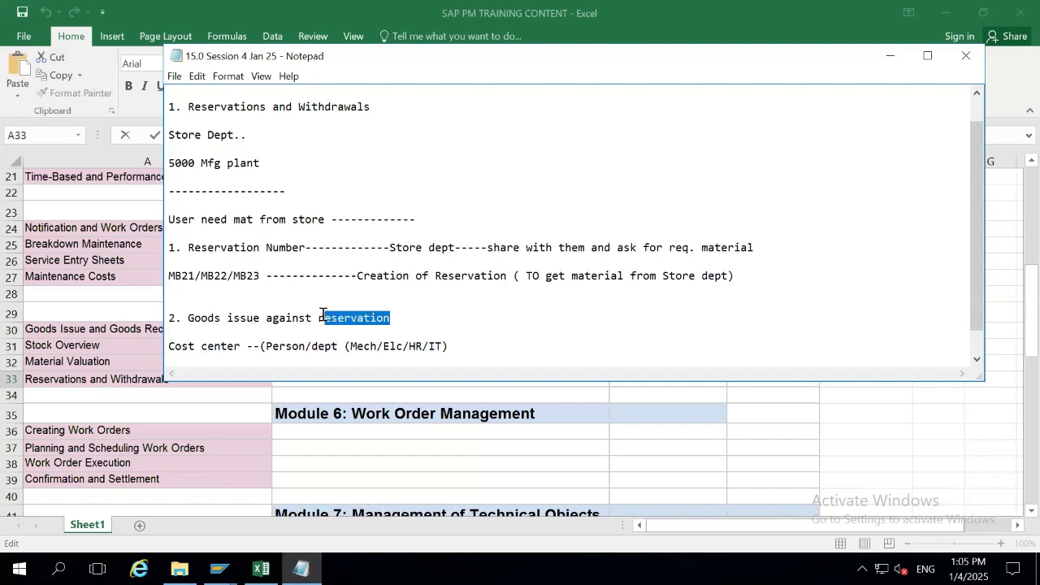
left_click(425, 326)
key("Delete")
key("Return")
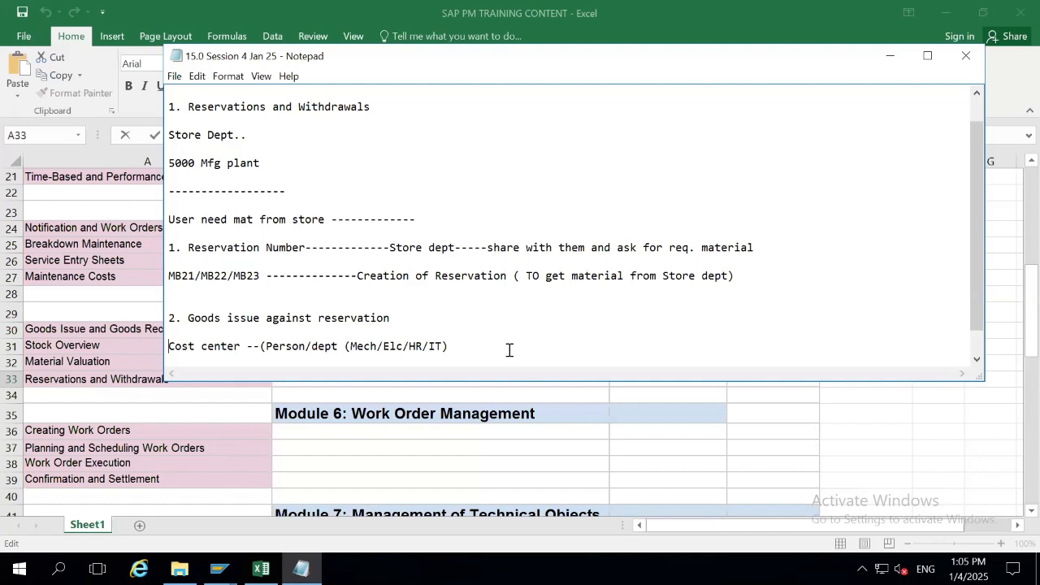
Under point 2, add 'MIGO ---------- Movement type-201 (Goods issue against cost center)'.
left_click(392, 319)
key("ctrl+z")
type("Movem")
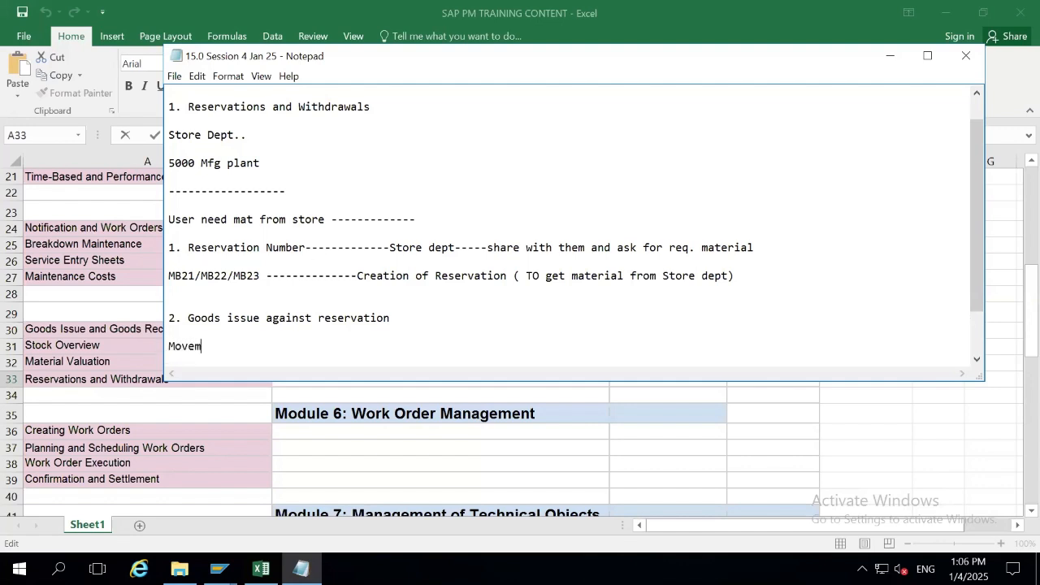
type("ent type-")
type("20")
type("1")
key("BackSpace")
type("01  (Goods ")
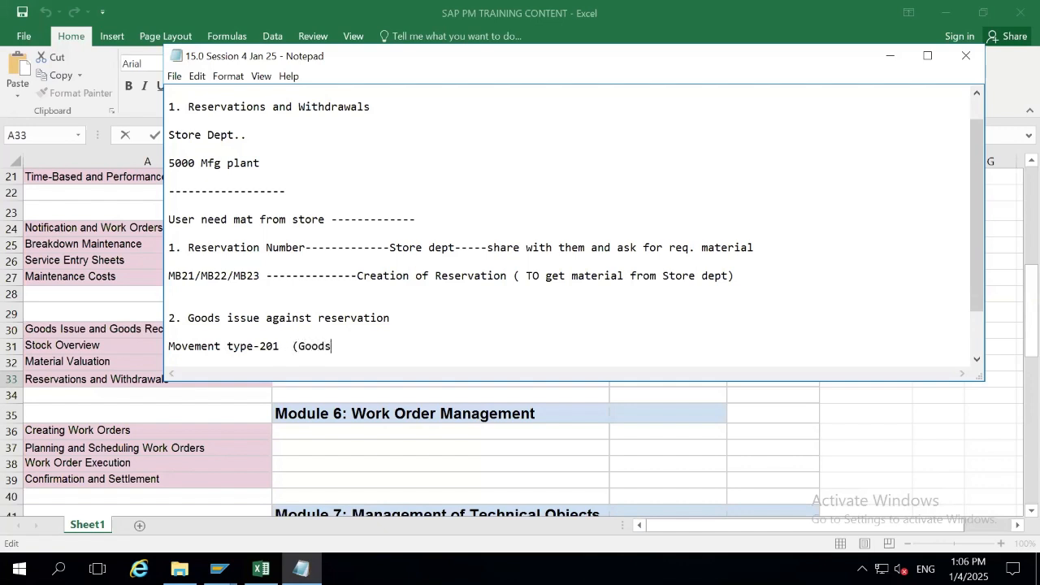
type("issue against co")
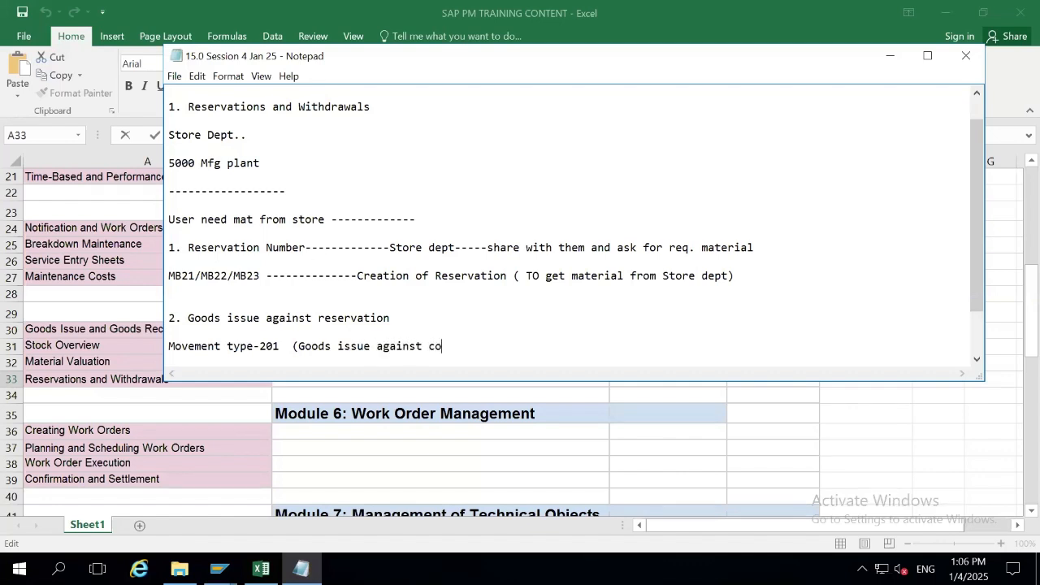
type("st center)")
key("Down")
key("Down")
key("Down")
key("Up")
key("Up")
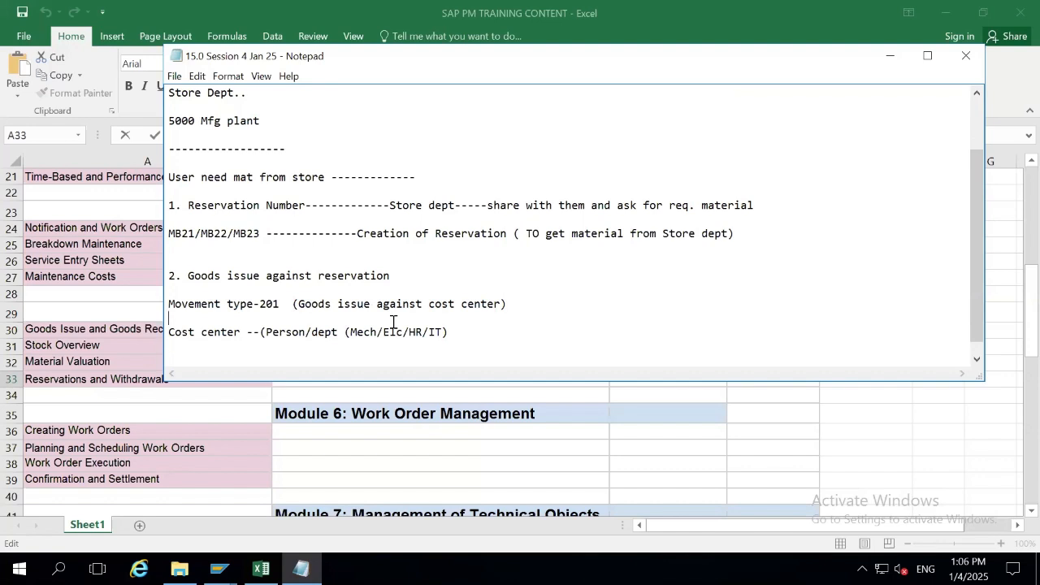
key("Up")
type("MIGO")
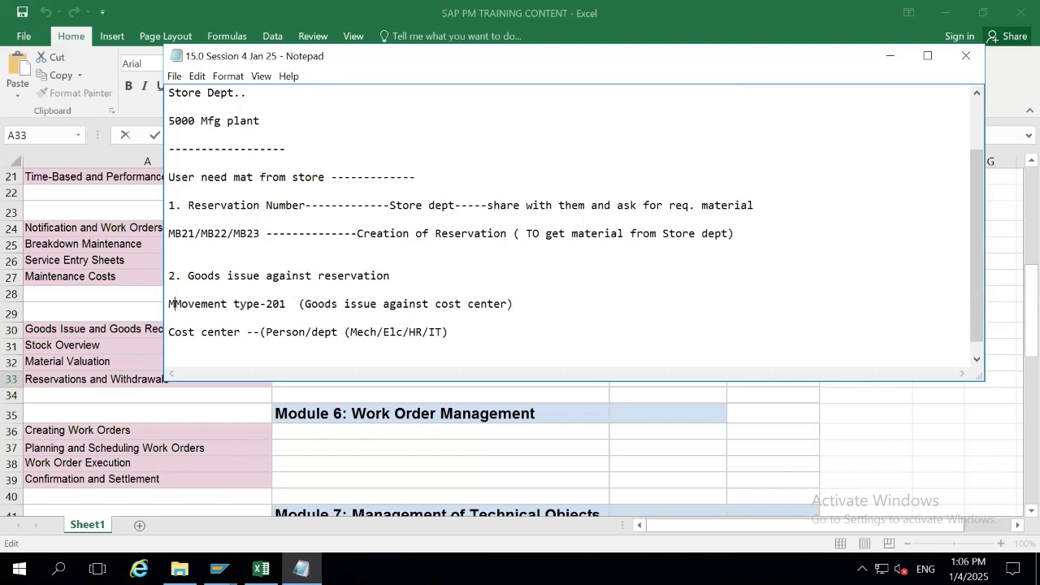
type(" -------")
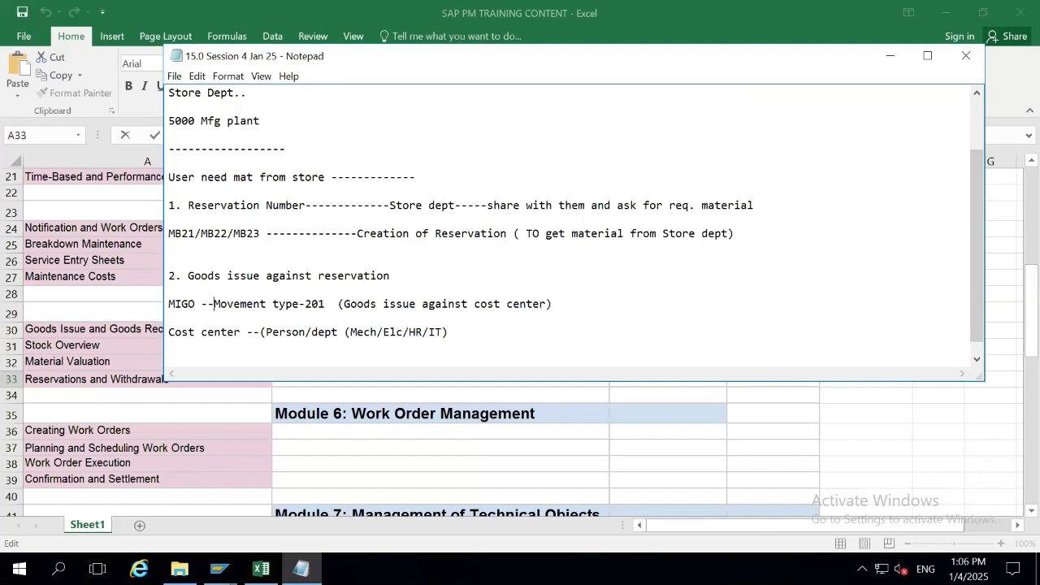
type("---")
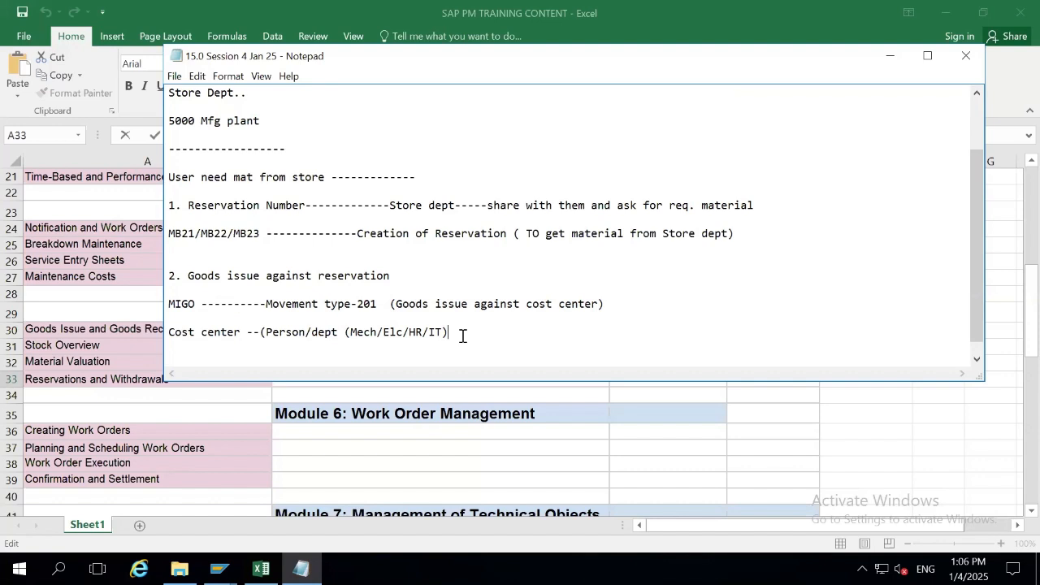
Add 'Movement type ----101 (GR agst Purchase order/Process order' below the Cost center note.
key("Return")
key("Return")
type("Move")
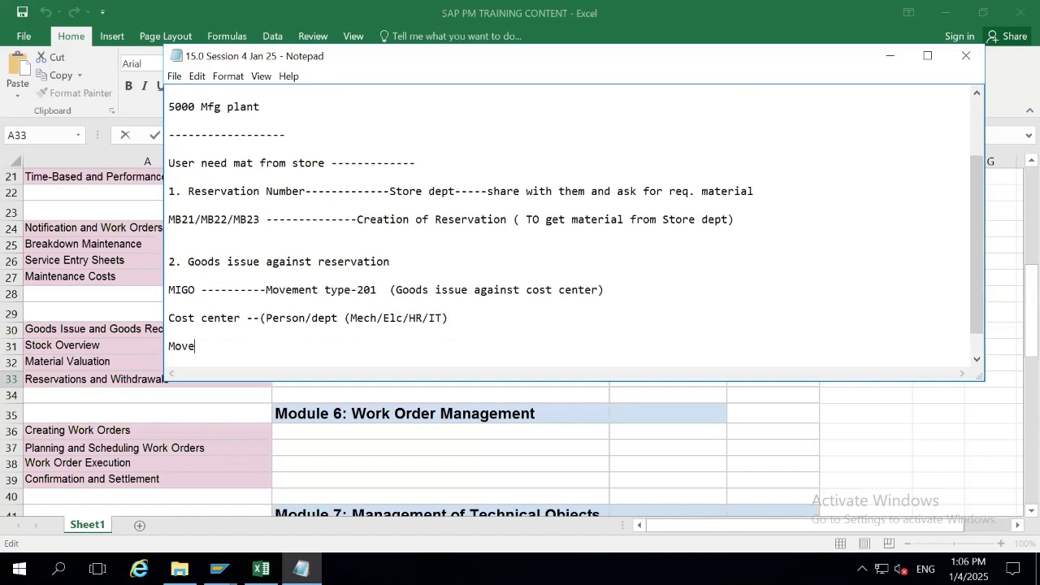
type("ment type ----101 (GR")
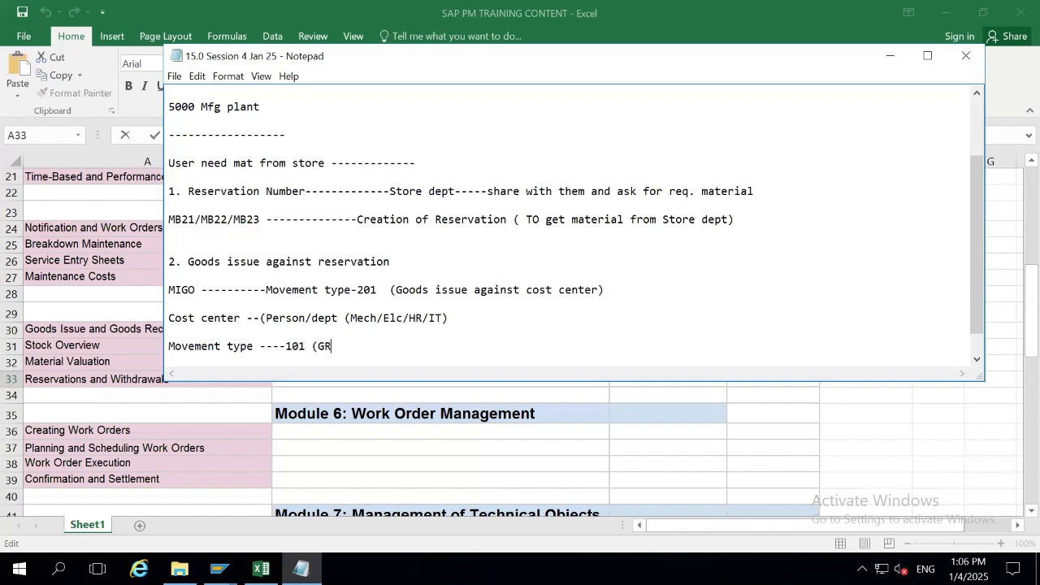
type("/")
key("BackSpace")
key("BackSpace")
key("BackSpace")
key("BackSpace")
type("(GR agst Purchase order/")
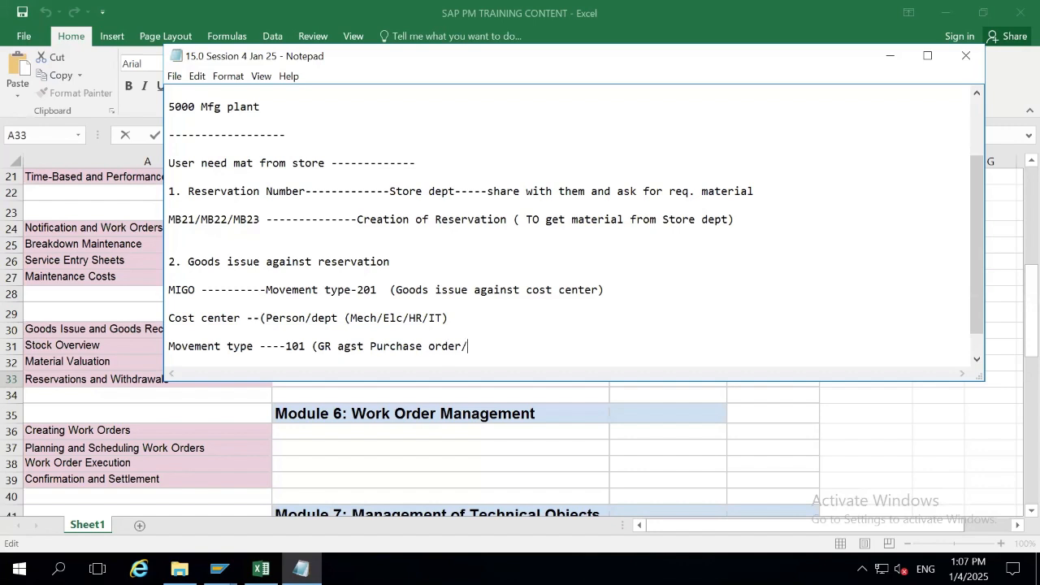
type("Process order")
type("_")
key("Return")
Copy the 101 line and edit it to 'Movement type ----201 (GI agst reservation/cost center)'.
key("shift+Up")
key("ctrl+c")
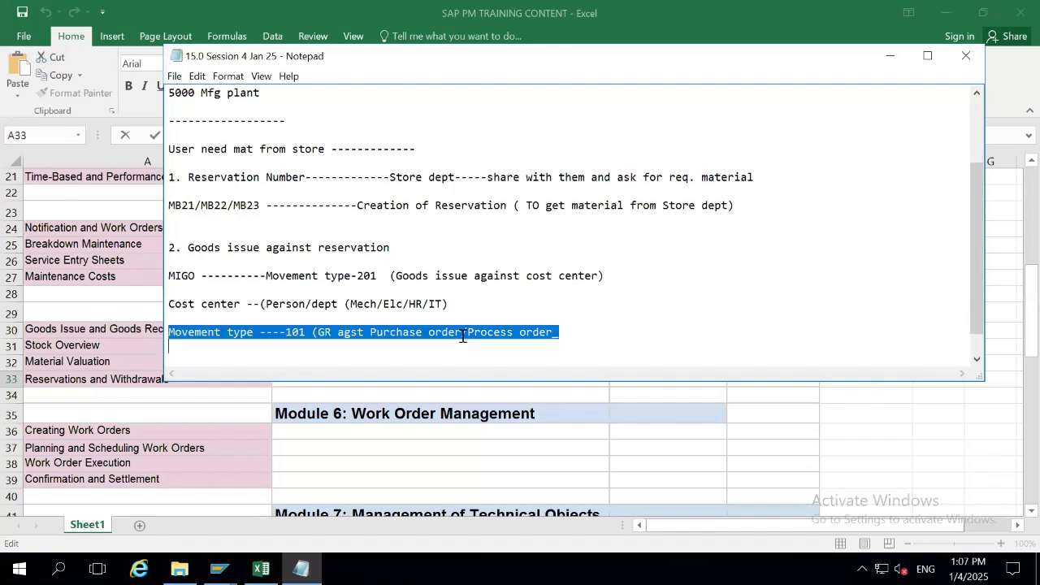
key("Down")
key("ctrl+v")
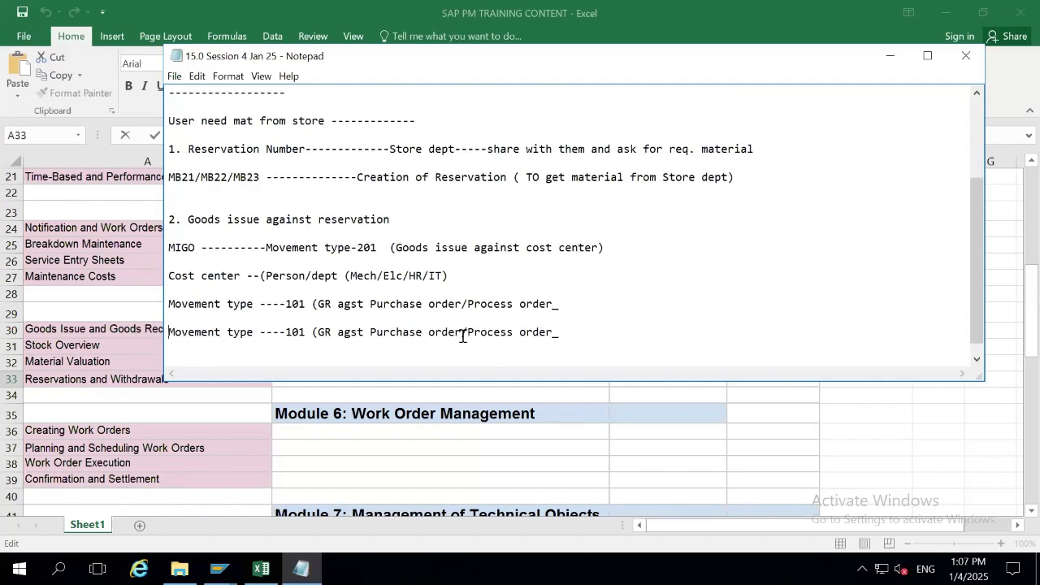
left_click(289, 332)
type("201")
key("Delete")
key("Delete")
key("Delete")
type("I")
key("Delete")
key("Delete")
left_click(369, 332)
type("reservati")
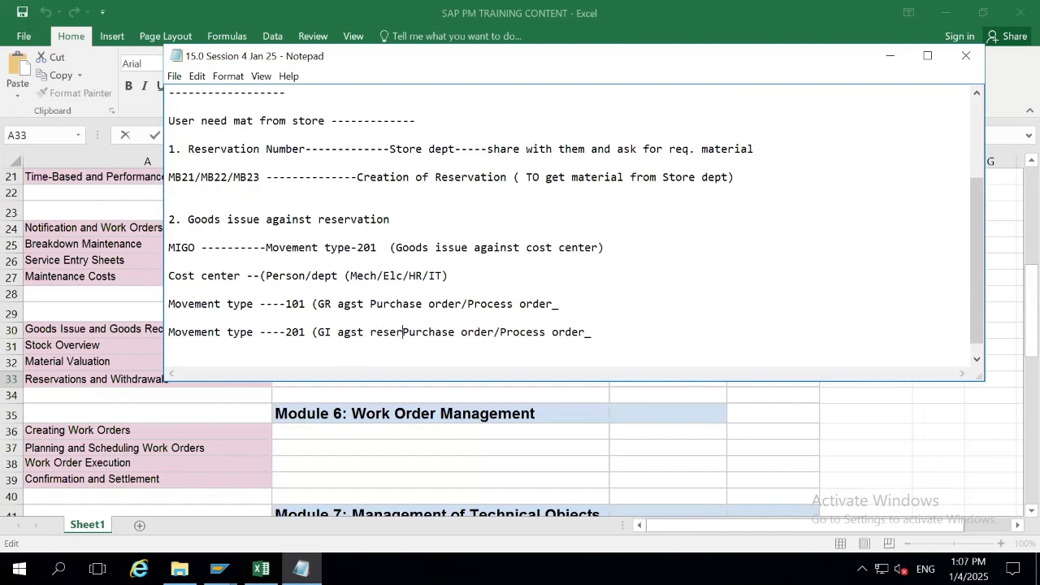
type("on")
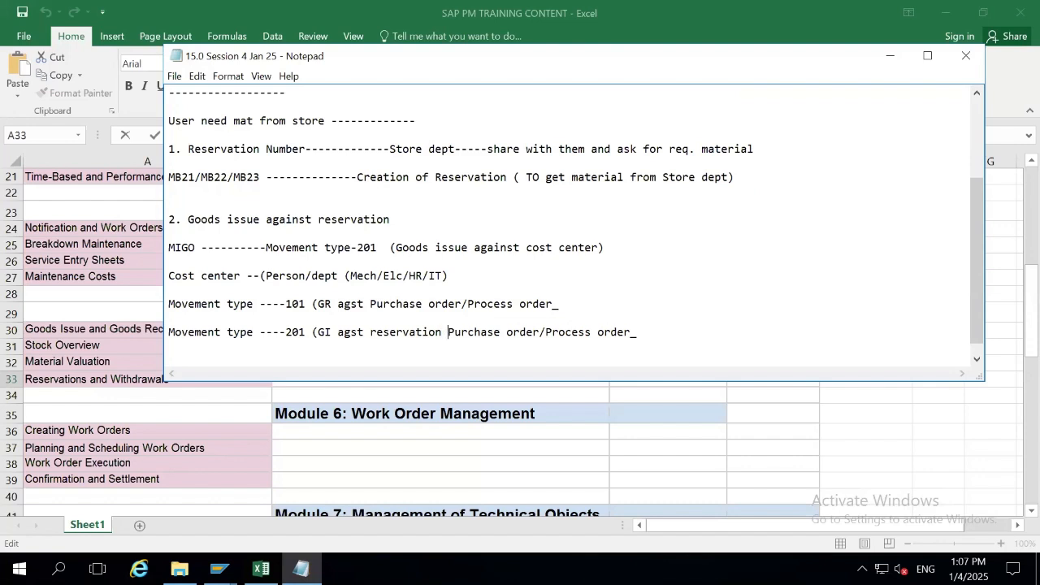
key("BackSpace")
type("/cost center")
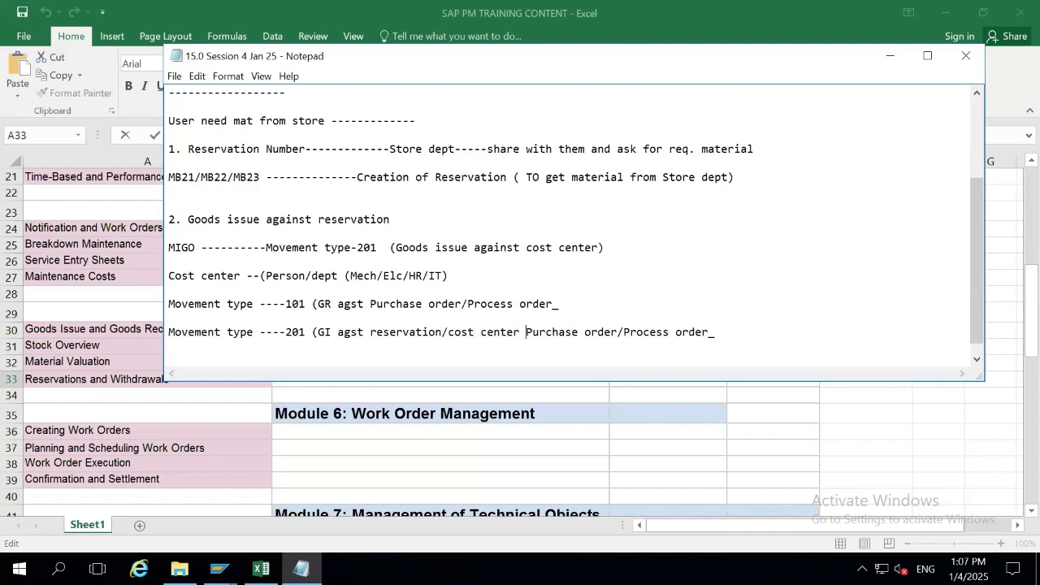
key("BackSpace")
type(")")
key("Return")
Duplicate the 201 line and change it to 261 with 'GI agst PM order/'.
key("Return")
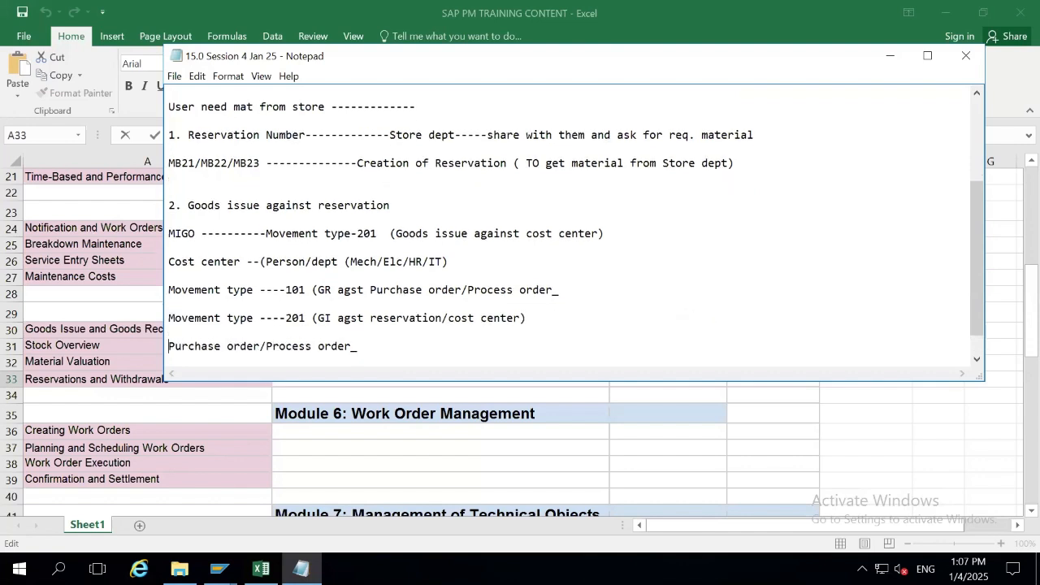
key("shift+Up")
key("ctrl+c")
key("Down")
key("ctrl+v")
key("Return")
left_click(287, 317)
type("261")
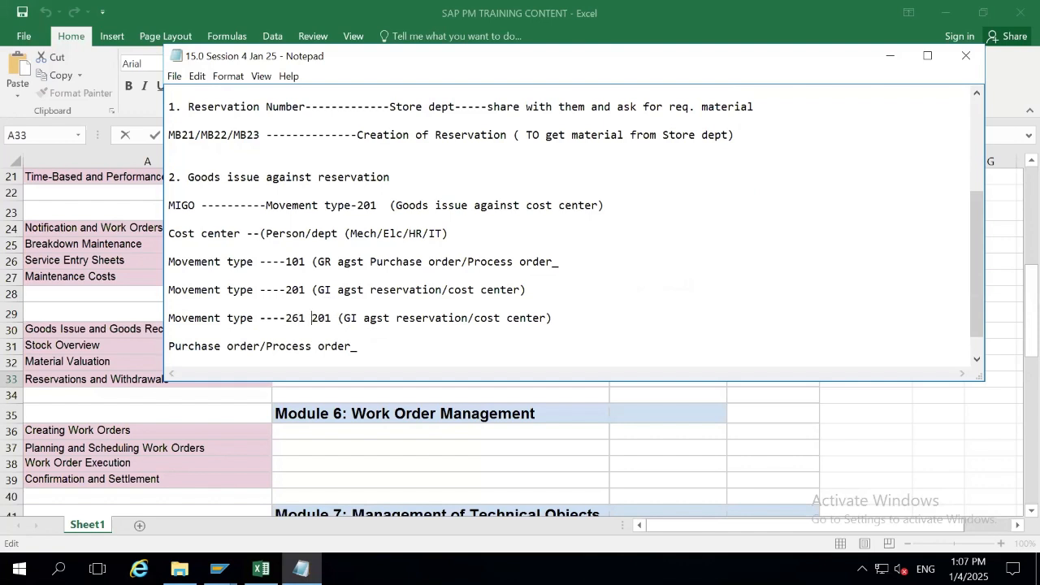
key("Delete")
key("Delete")
key("Delete")
key("Delete")
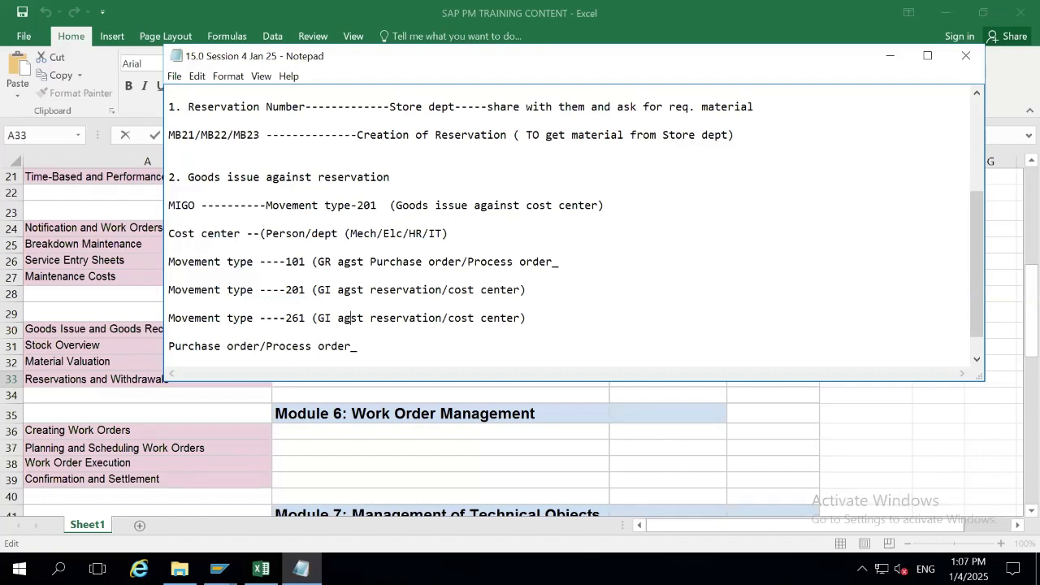
type("PM order")
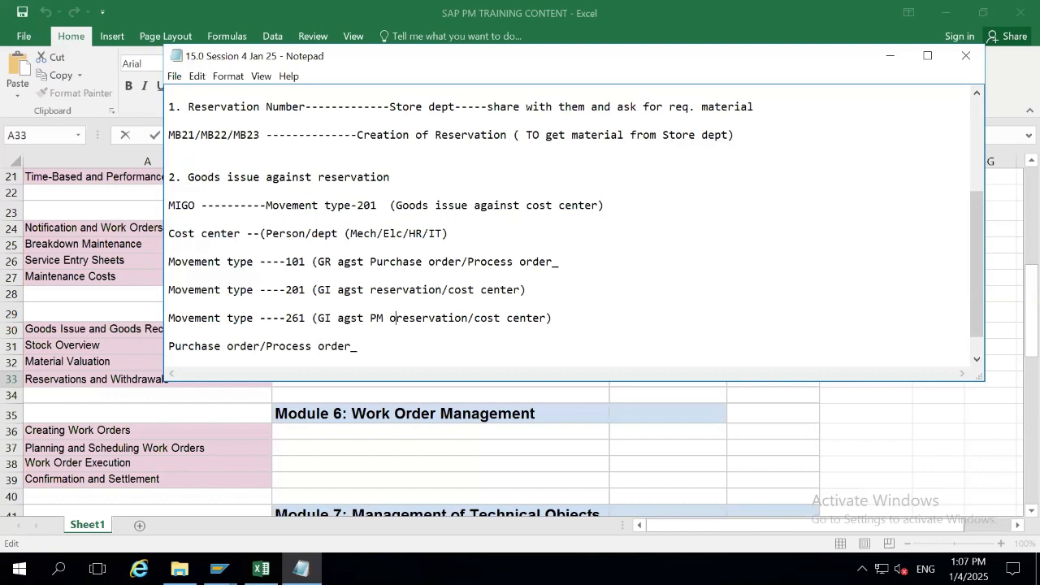
key("BackSpace")
type("/")
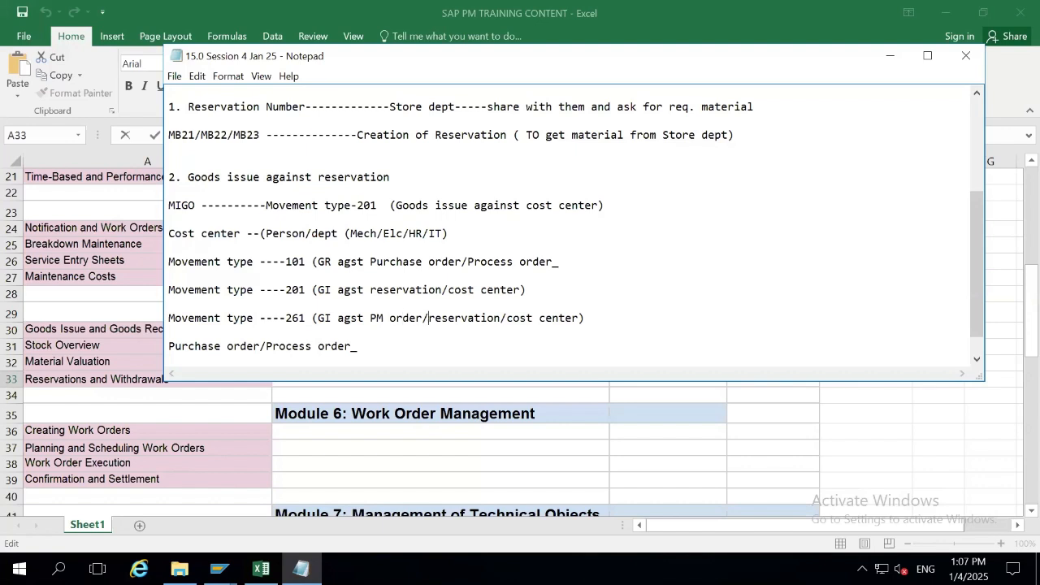
type("P")
key("BackSpace")
Close the 101 line with ')' and complete the 261 line as 'PM order/Process order'.
left_click_drag(469, 264, 552, 262)
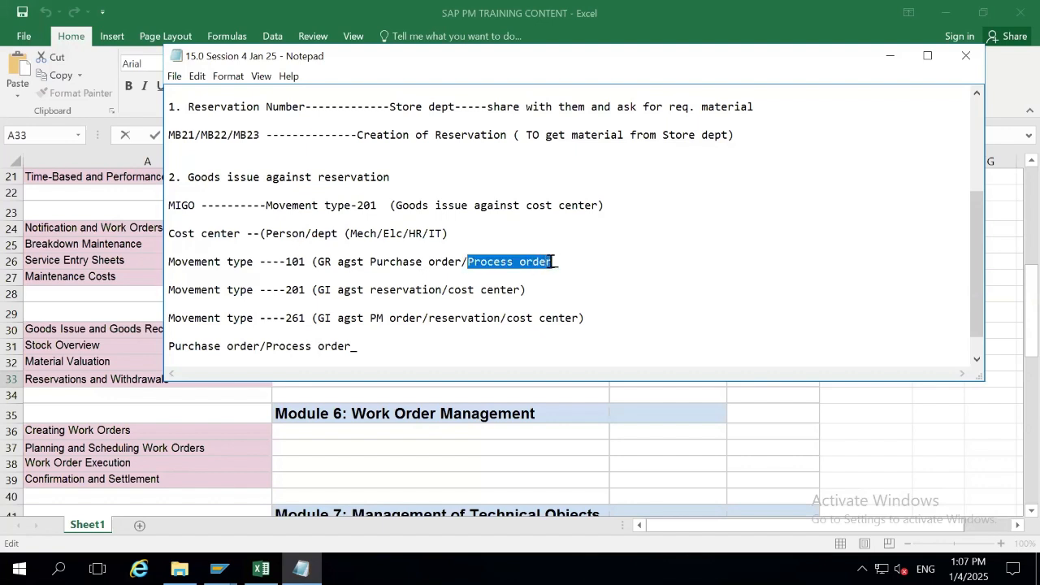
left_click(552, 262)
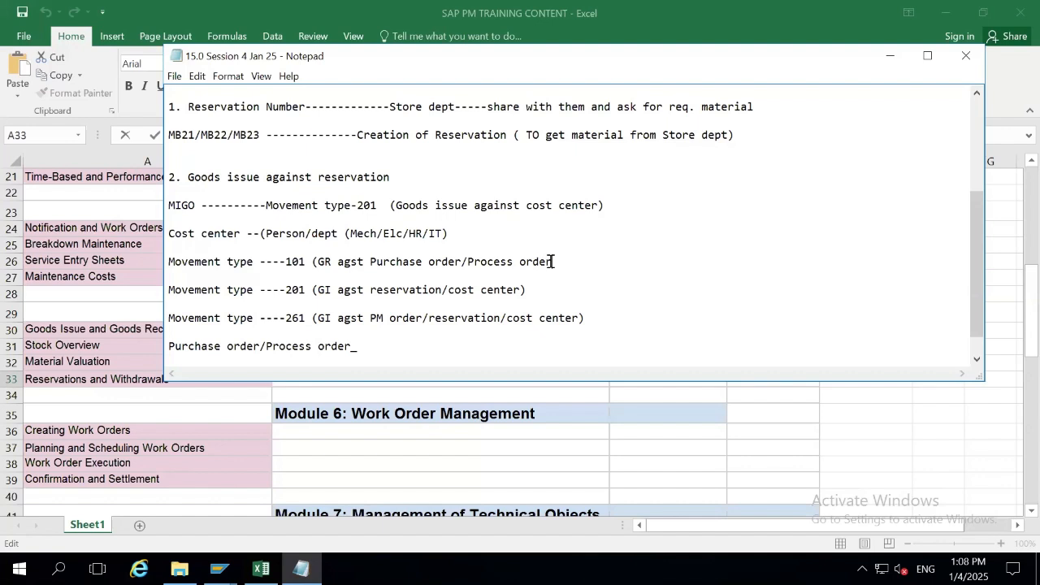
type(")")
left_click(427, 319)
key("ctrl+v")
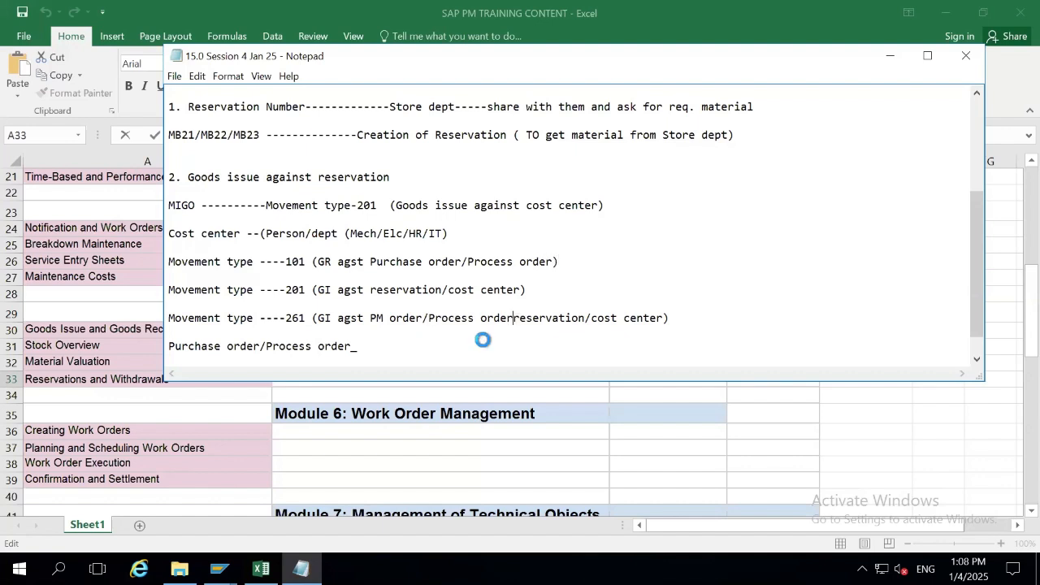
key("Delete")
key("Delete")
key("Delete")
key("Delete")
key("Delete")
key("Delete")
key("Delete")
key("Delete")
key("Delete")
key("Delete")
key("Delete")
key("Delete")
key("Delete")
key("Delete")
key("Delete")
key("Delete")
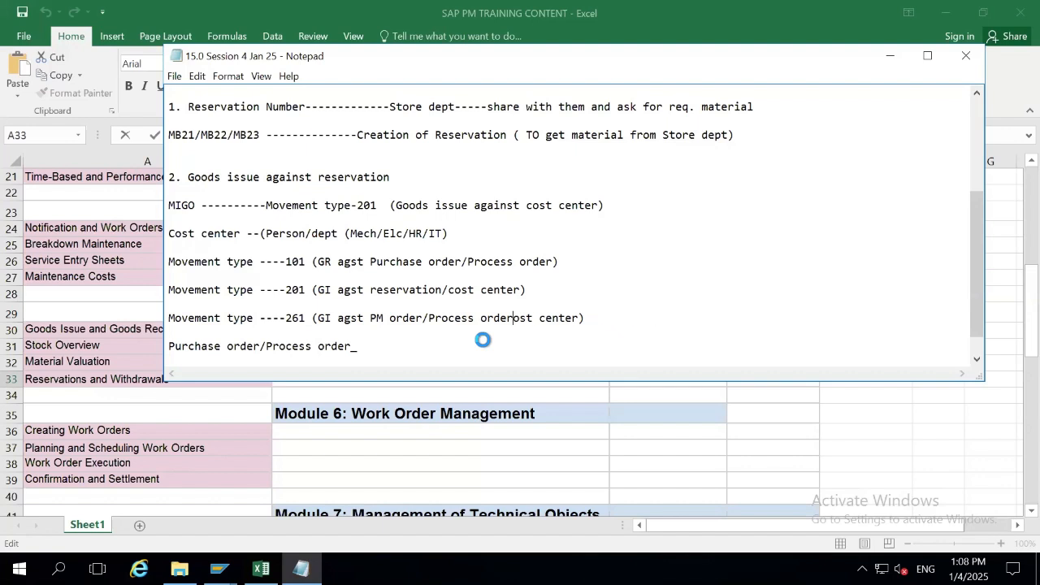
key("Delete")
key("Delete")
key("Delete")
key("Delete")
key("Delete")
key("Delete")
key("Delete")
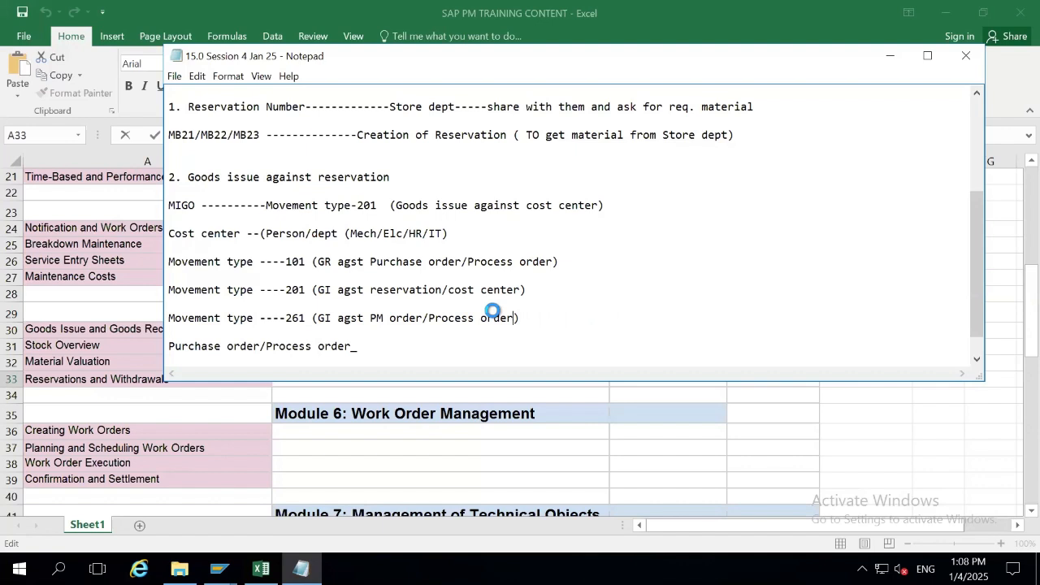
Cut the three Movement type lines and delete the leftover Purchase order/Process order line.
left_click_drag(519, 317, 165, 233)
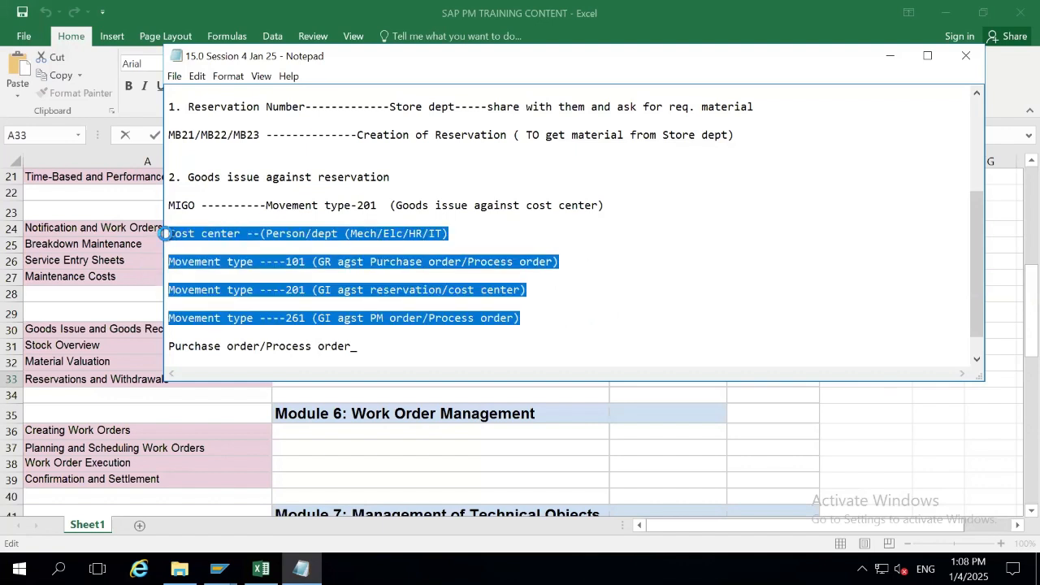
left_click(165, 233)
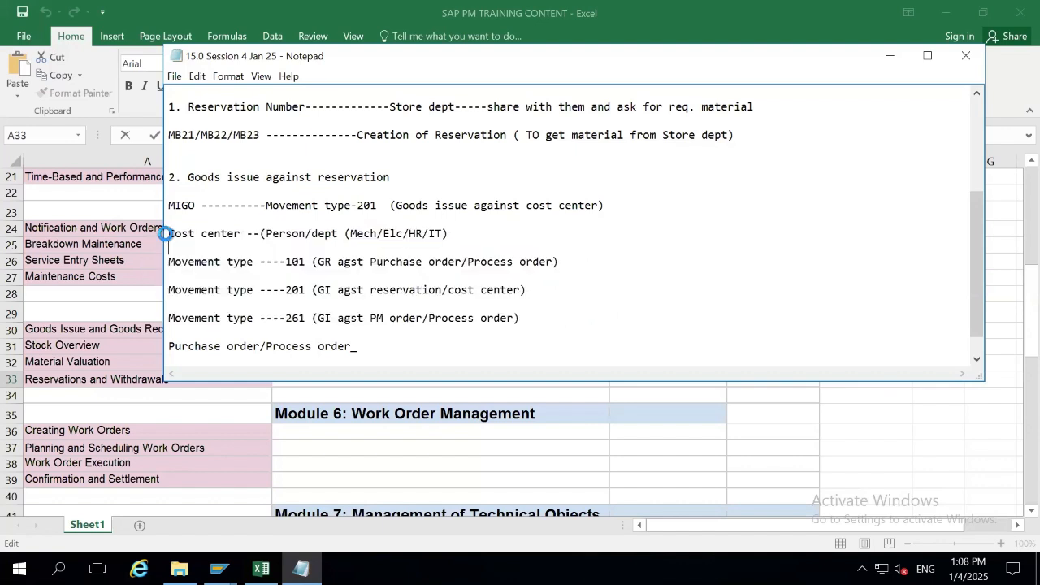
key("shift+Down")
key("shift+Down")
key("shift+Down")
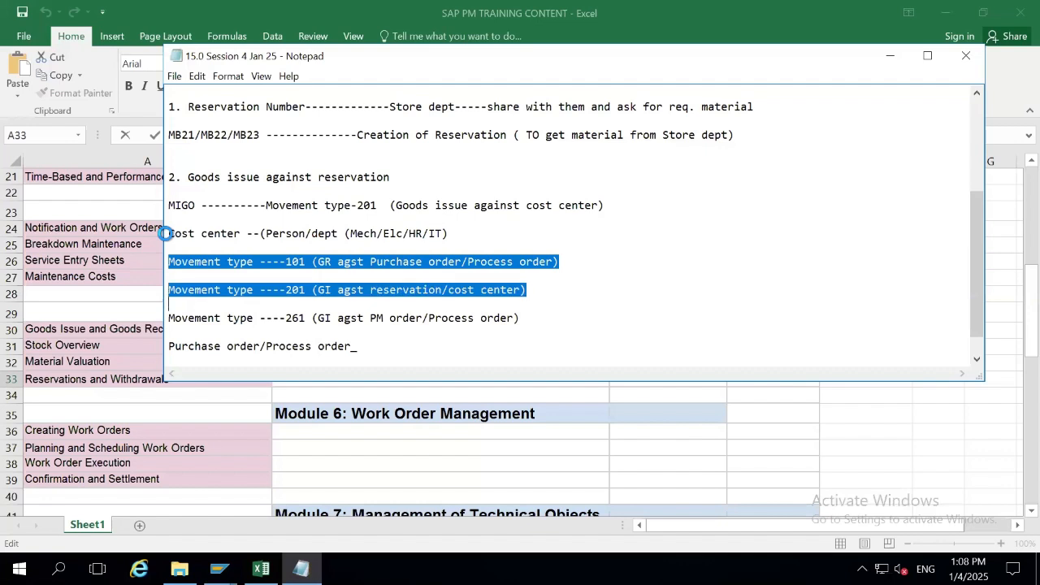
key("shift+Down")
key("shift+Down")
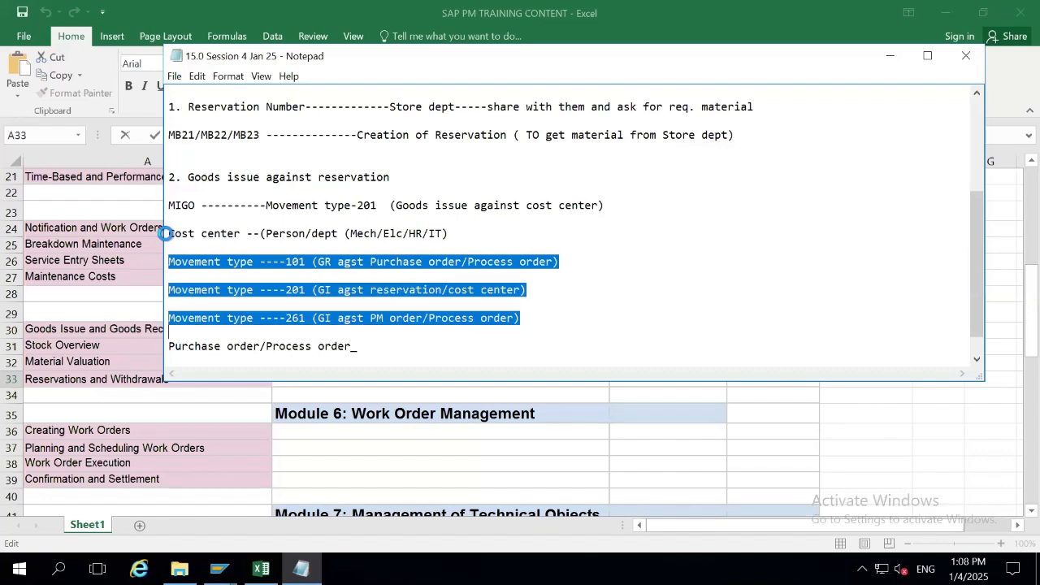
key("Delete")
key("shift+Down")
key("Delete")
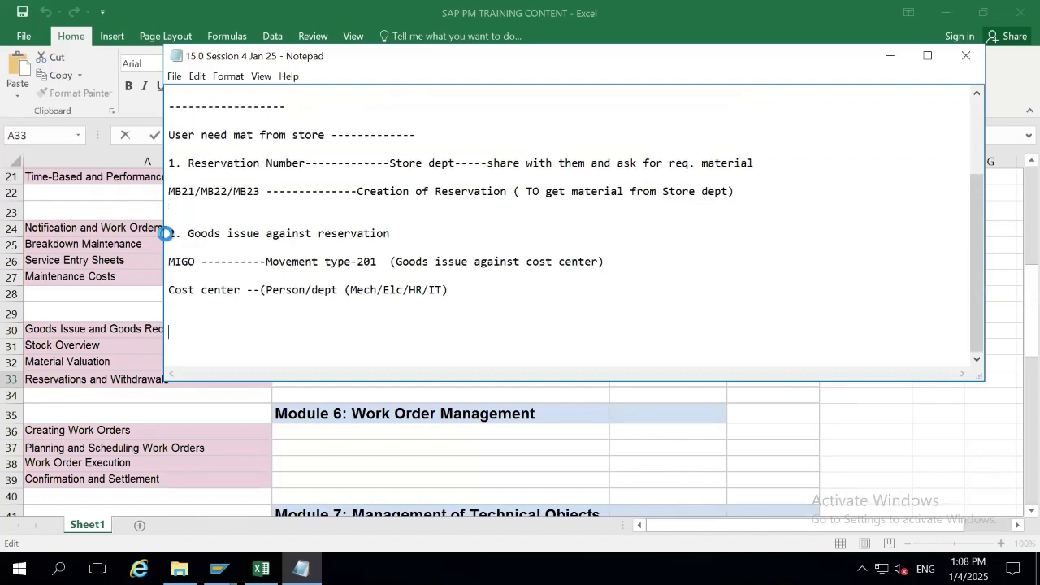
Add a dashed separator below Cost center and paste the 101, 201 and 261 lines beneath it.
key("Return")
key("Return")
key("Return")
key("Return")
type("-")
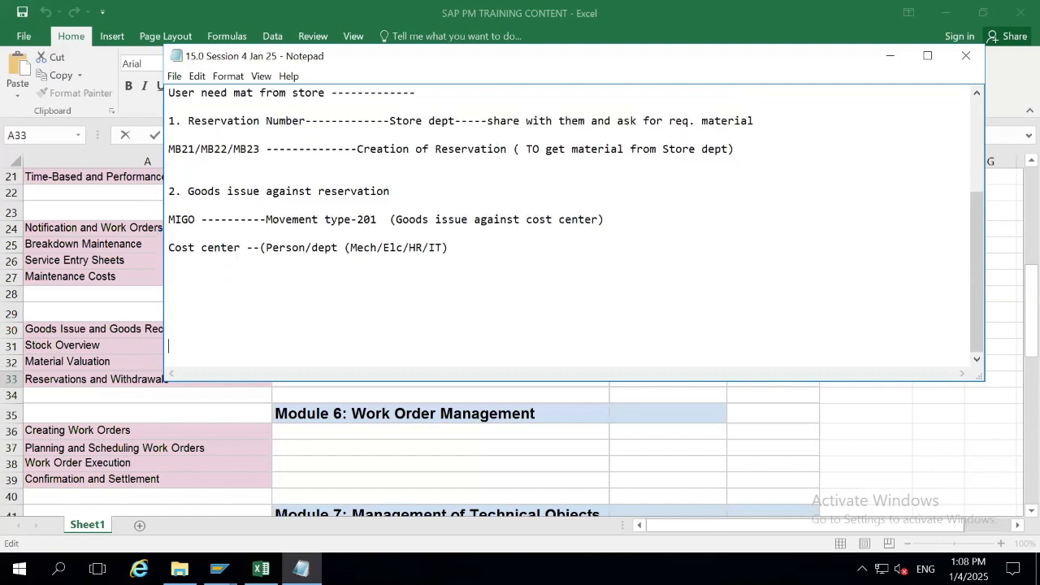
type("-----------------------------------")
key("Return")
key("ctrl+v")
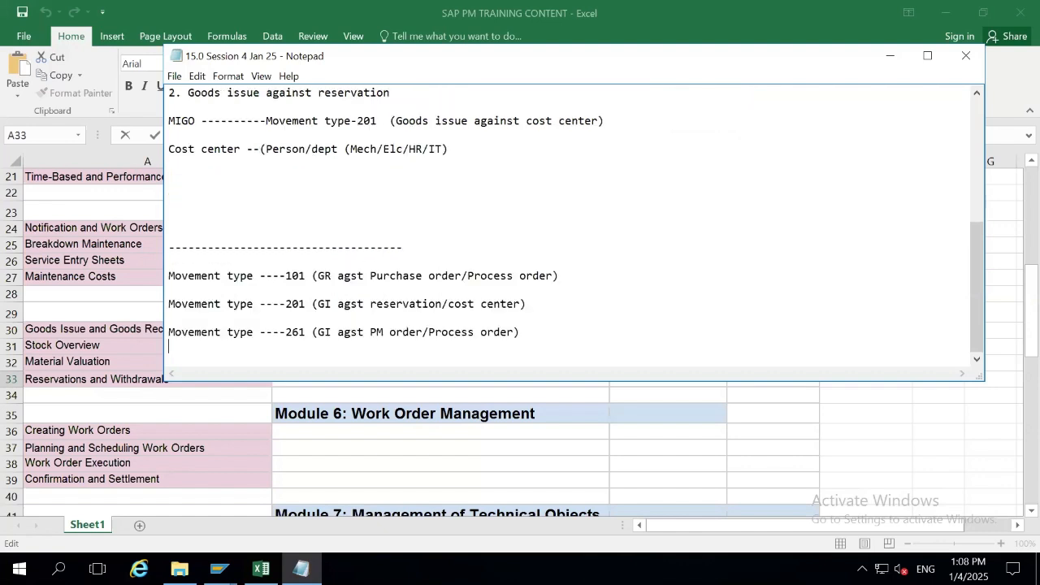
key("Return")
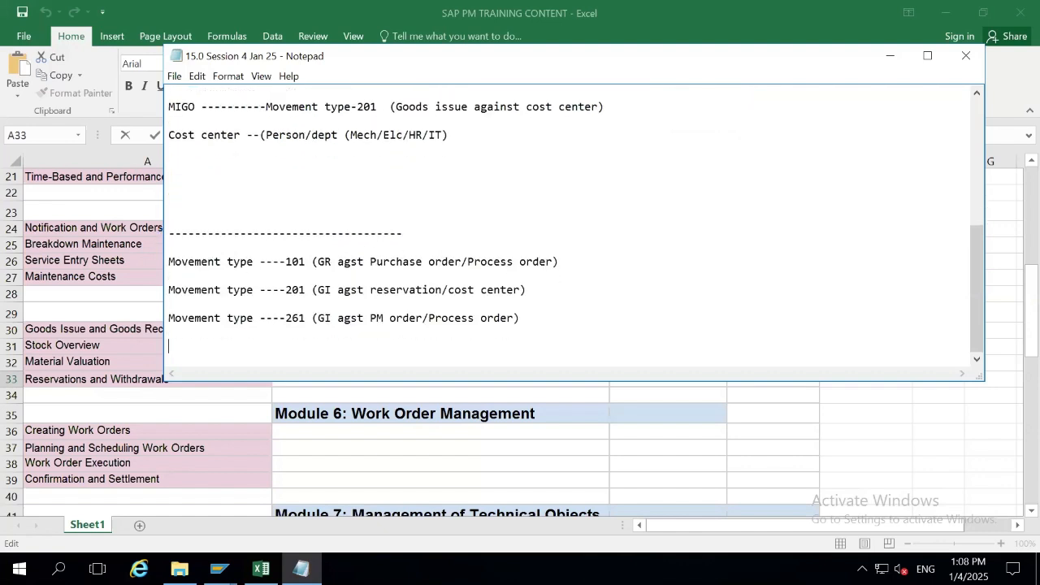
double_click(323, 261)
left_click(570, 261)
End the 201 movement type line with '---Stock will be reduced'.
type("--Stock will be incre")
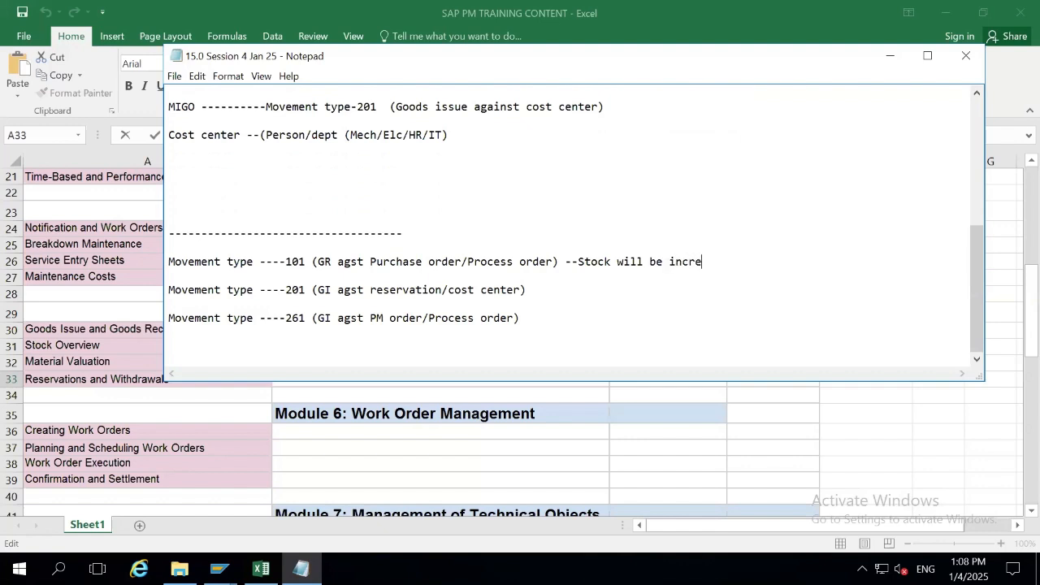
type("ase")
type("---Stock ")
type("wi")
key("BackSpace")
type("ill be redic")
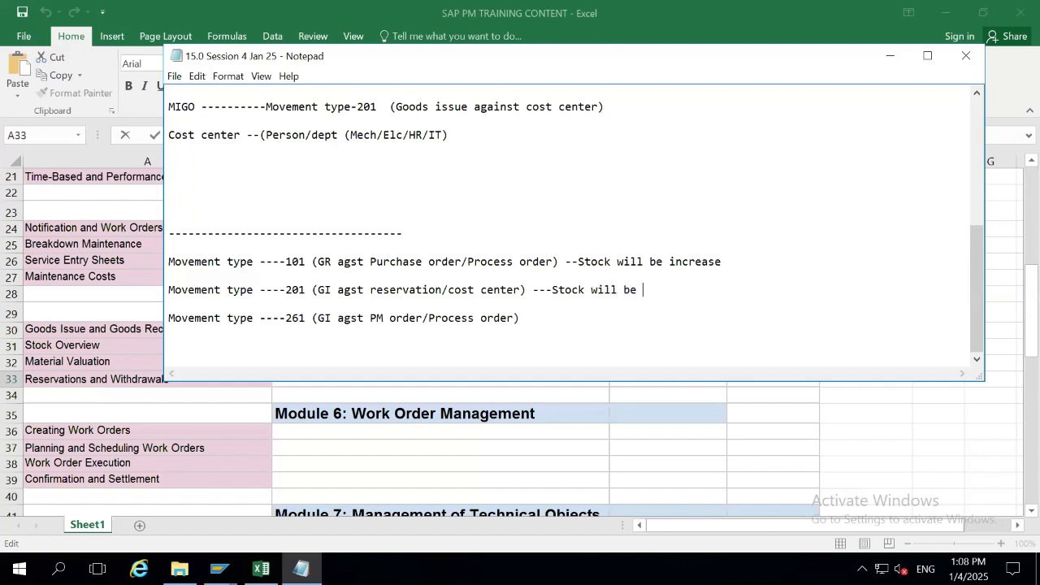
key("BackSpace")
key("BackSpace")
type("uced")
Copy '---Stock will be reduced' onto the 261 line, then begin 'Material Document will be generated' below.
key("Down")
key("Down")
left_click_drag(553, 293, 706, 291)
key("ctrl+c")
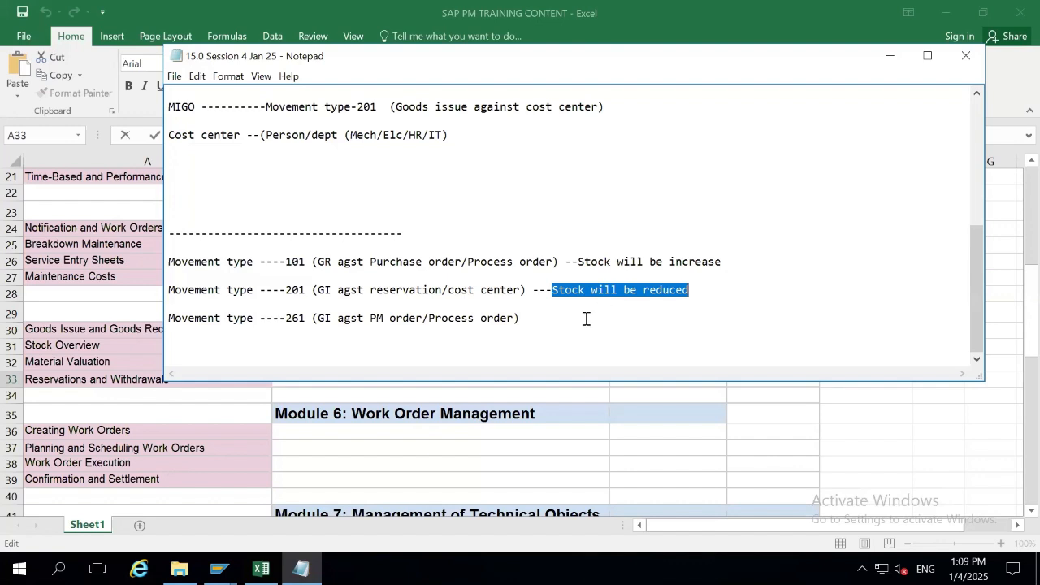
key("Down")
type("---")
key("ctrl+v")
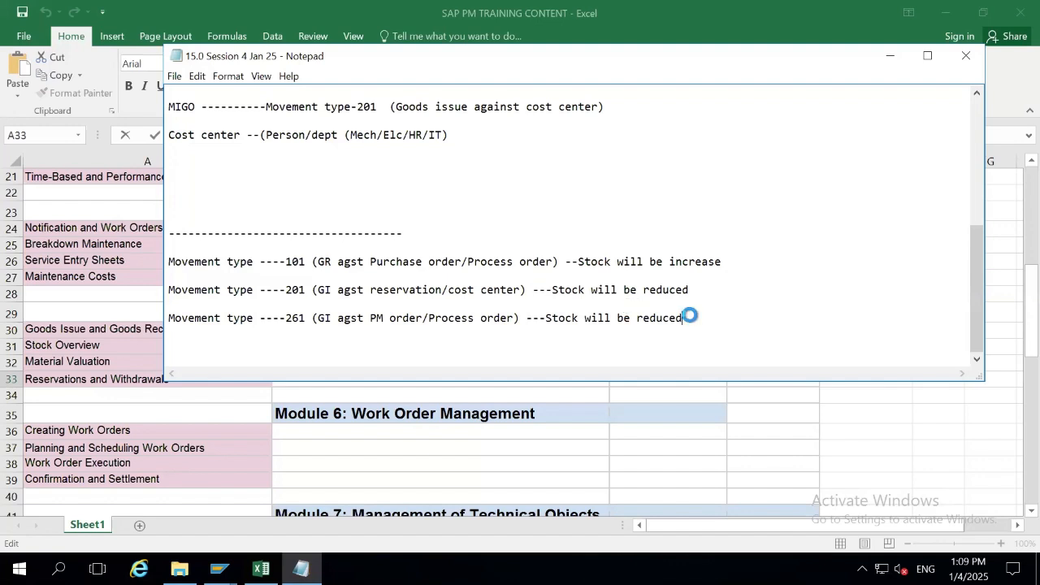
key("Return")
type("Material Document will")
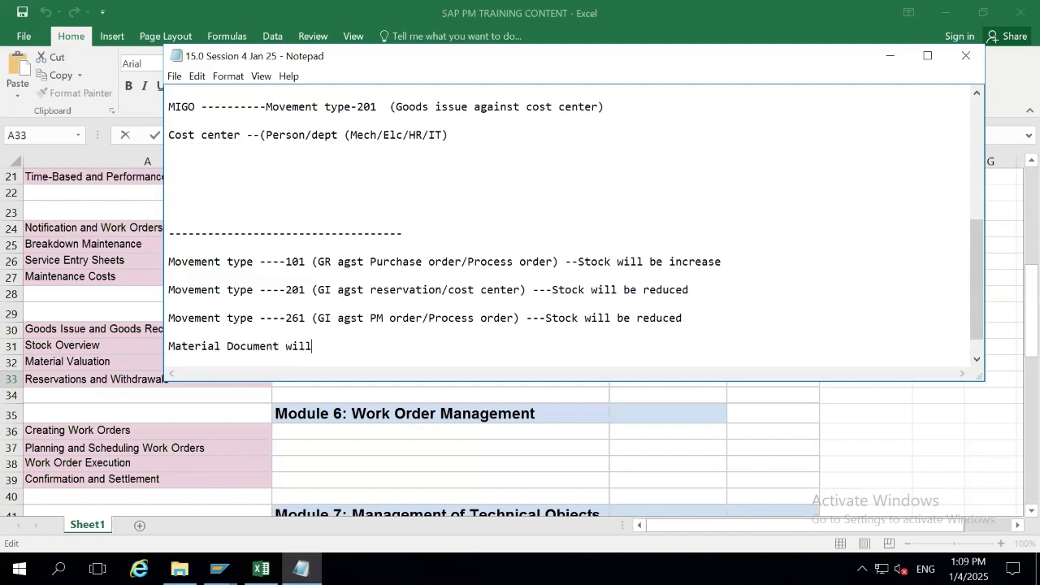
type(" be generated")
Finish the Material Document line with '(Inventory stock/ Financ document will eb generated and updated -CR/Dr)'.
left_click(280, 347)
type(")")
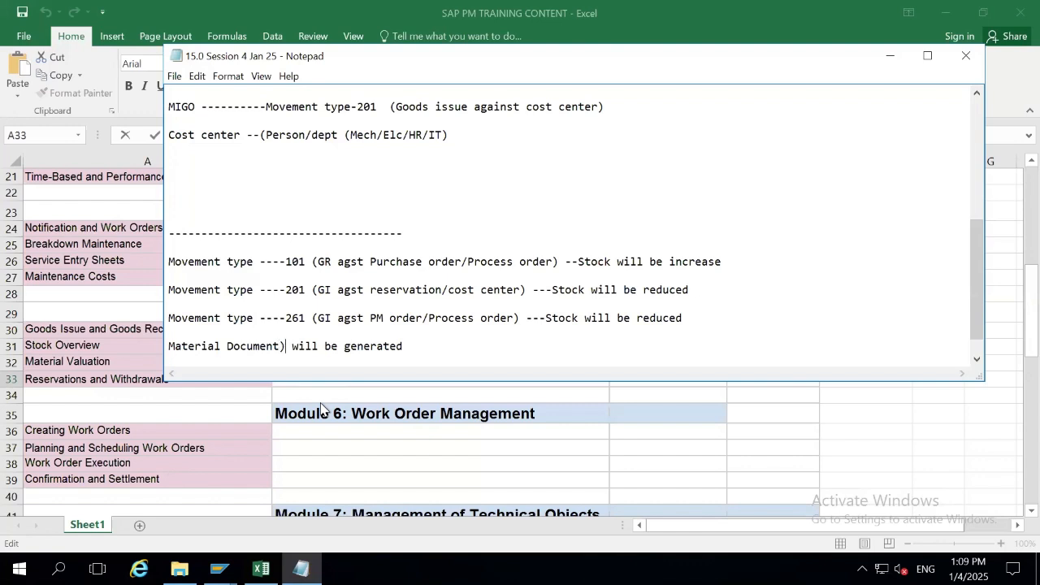
key("BackSpace")
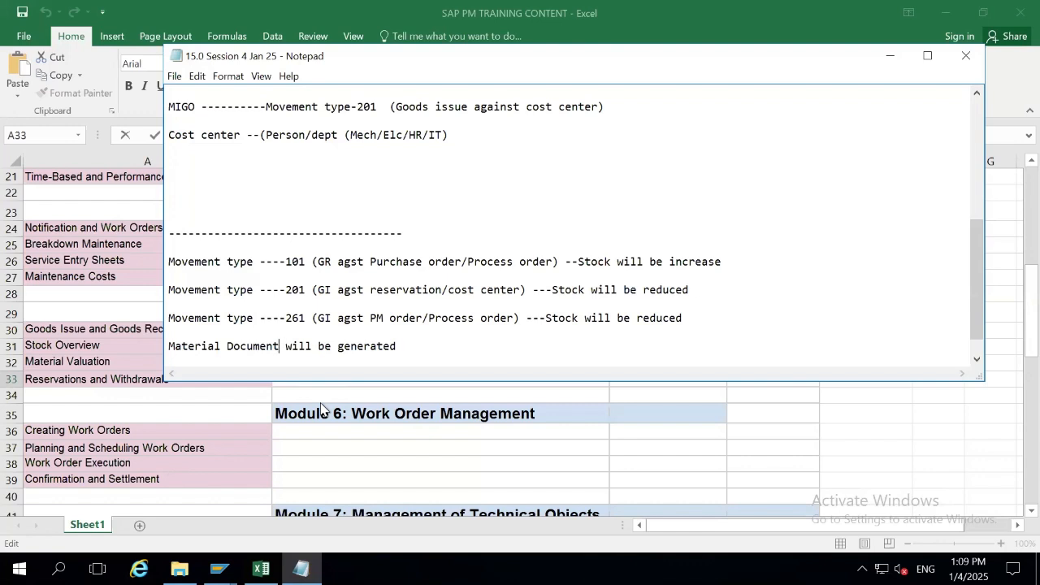
left_click(421, 347)
key("Return")
key("BackSpace")
type("(Inven")
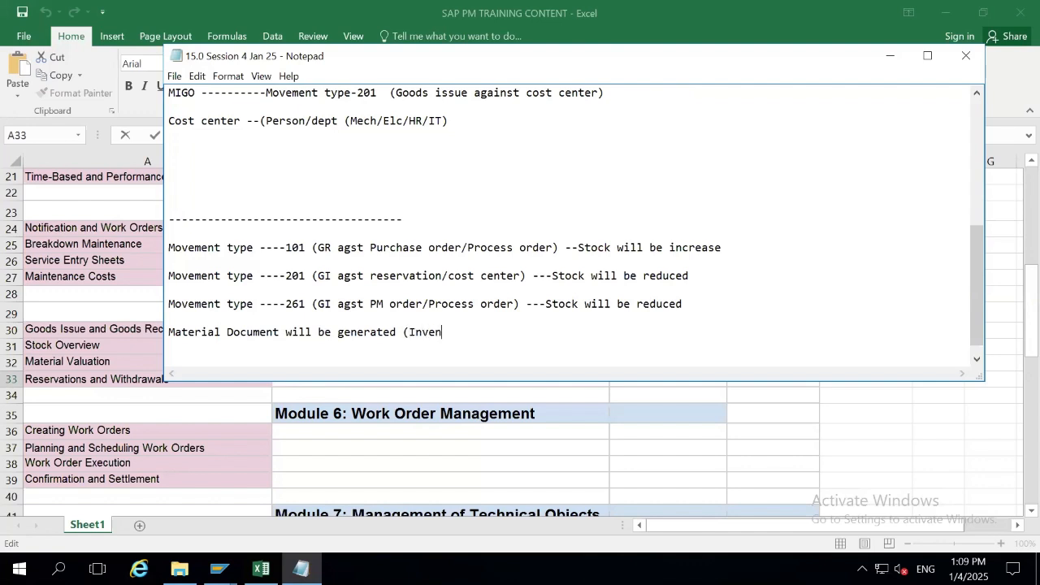
type("tory")
type(" stock")
type("/ ")
type("Fi")
type("n")
type("anc")
type(" docum")
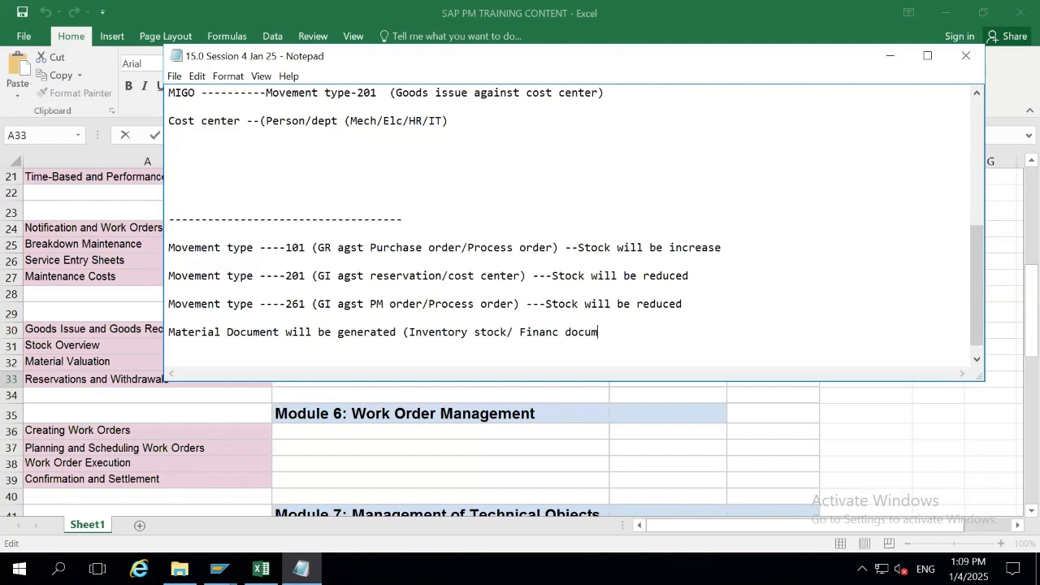
type("ent will eb generated and u")
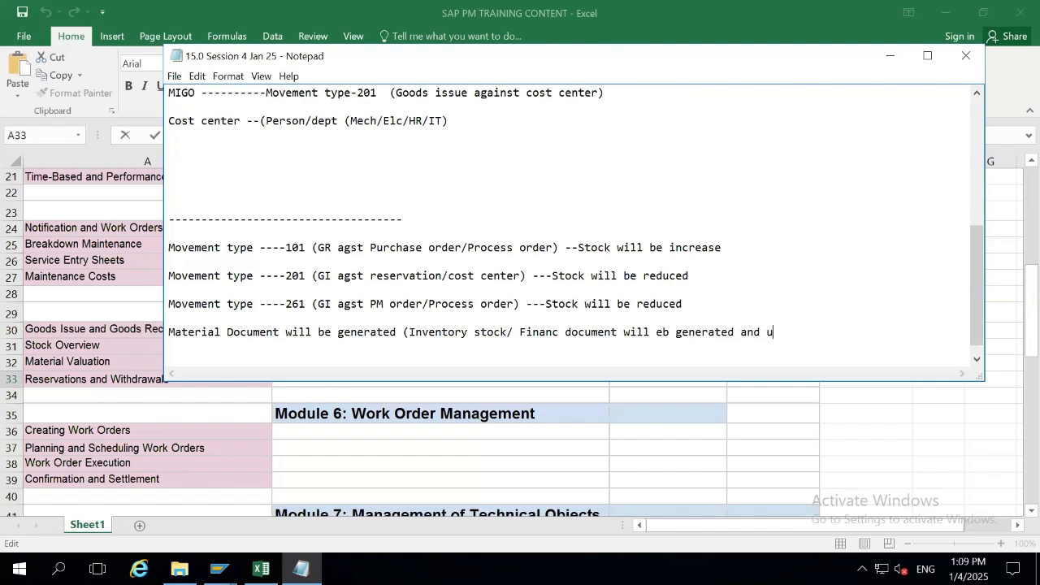
type("pdated -CR.Dr.")
key("BackSpace")
type("/Dr)")
key("Return")
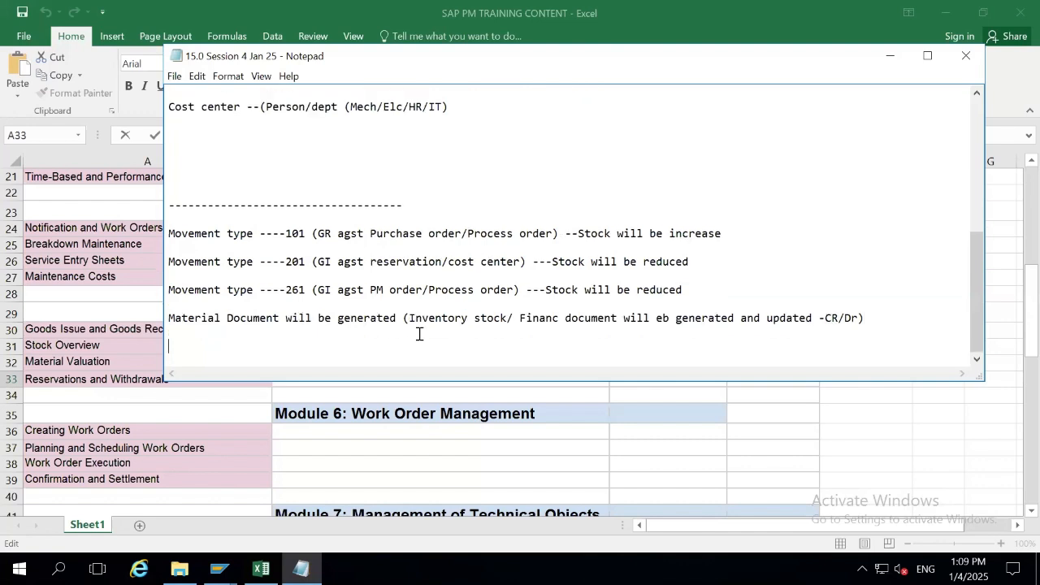
Type the line 'Material/Qty/plant /Sto location /Posting date/Docuemnt date', correcting typos.
type("-------------------------------------------------------------------")
key("ctrl+z")
type("Material ")
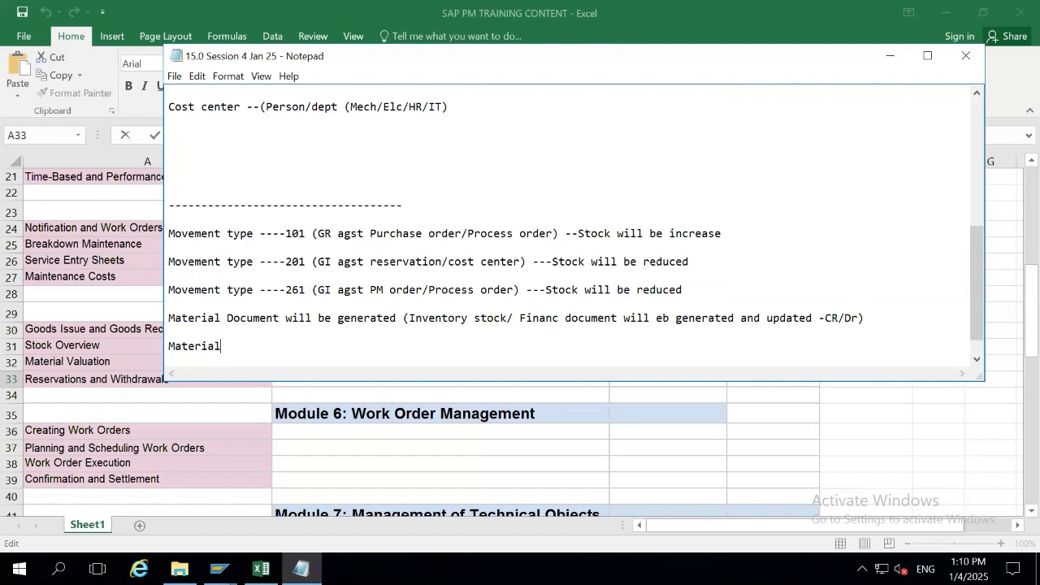
type("/Qty ?plant /Sto l")
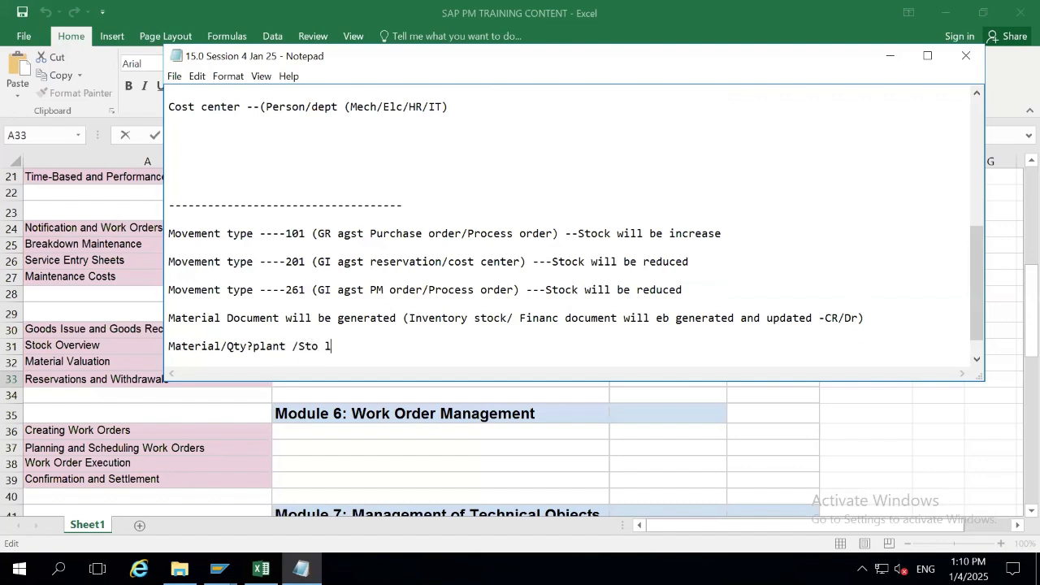
key("BackSpace")
key("BackSpace")
left_click(252, 346)
key("BackSpace")
type("/")
left_click(399, 339)
type("location /Posting date")
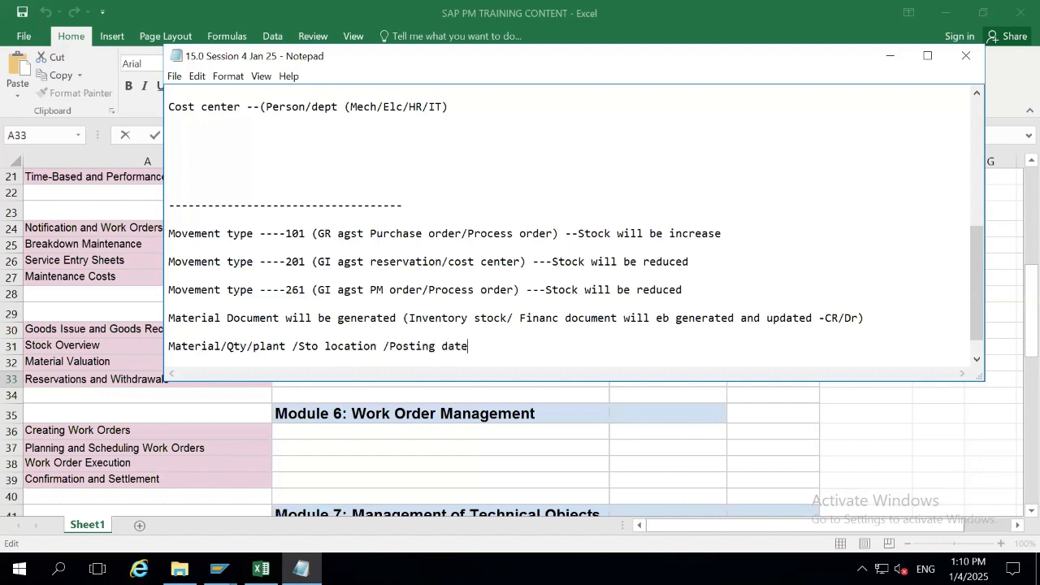
type("/Docuemnt date /")
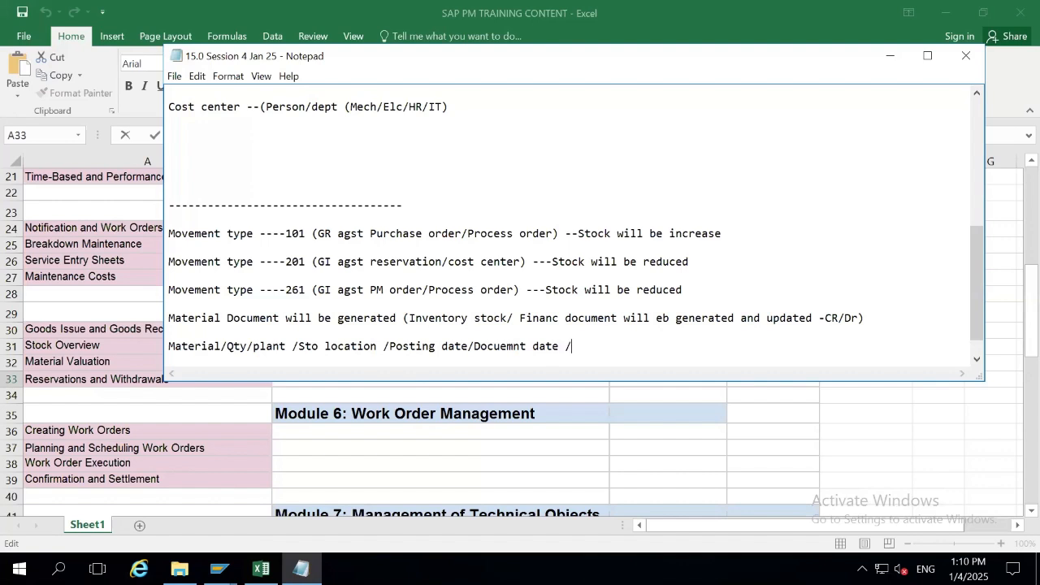
Complete the line with '/Item OK )material document.'.
key("BackSpace")
key("BackSpace")
type(".")
key("BackSpace")
type("/Item OKO")
key("BackSpace")
type(")mater")
type("ial")
type(" do")
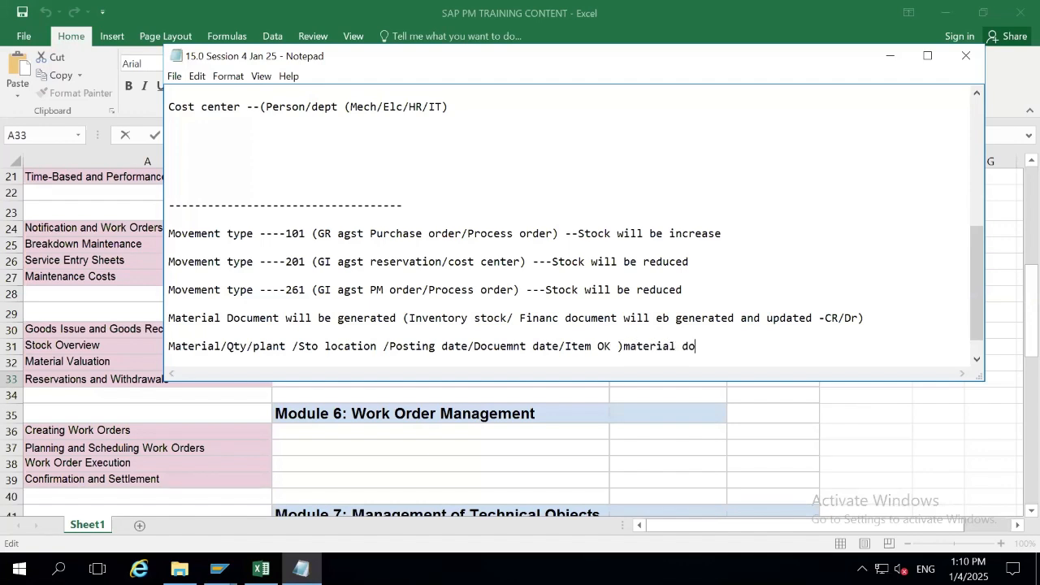
type("cument")
key("BackSpace")
type(".")
Insert a blank line beneath the top dashed divider.
key("Down")
key("Down")
key("Up")
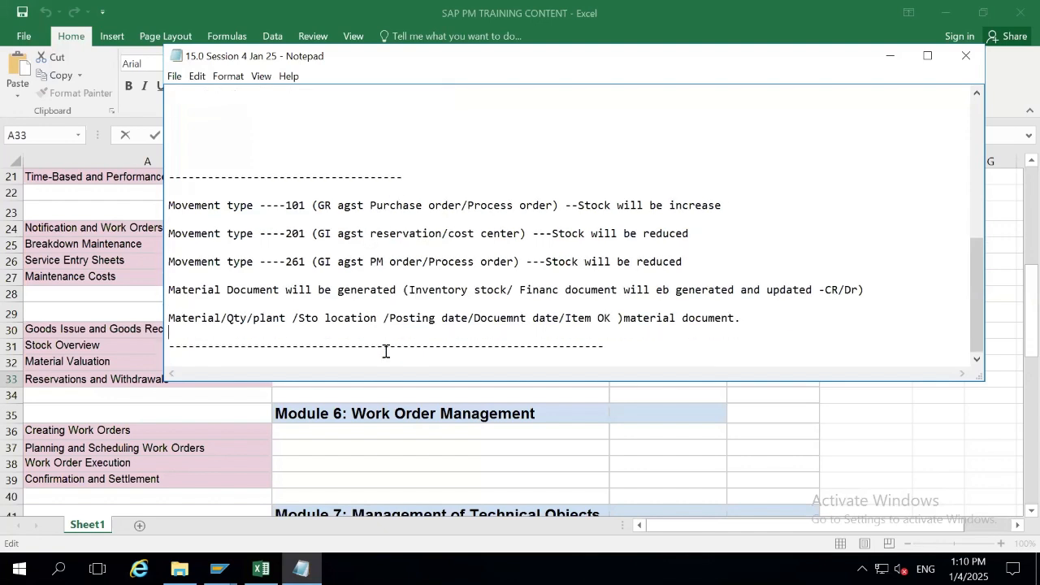
key("Up")
key("Up")
key("Up")
key("Up")
key("Up")
key("Up")
key("Up")
key("Up")
key("Up")
key("Up")
key("Return")
key("Up")
Add the heading 'Integration (MM/FI/PM)' under the dashes.
type("Inte")
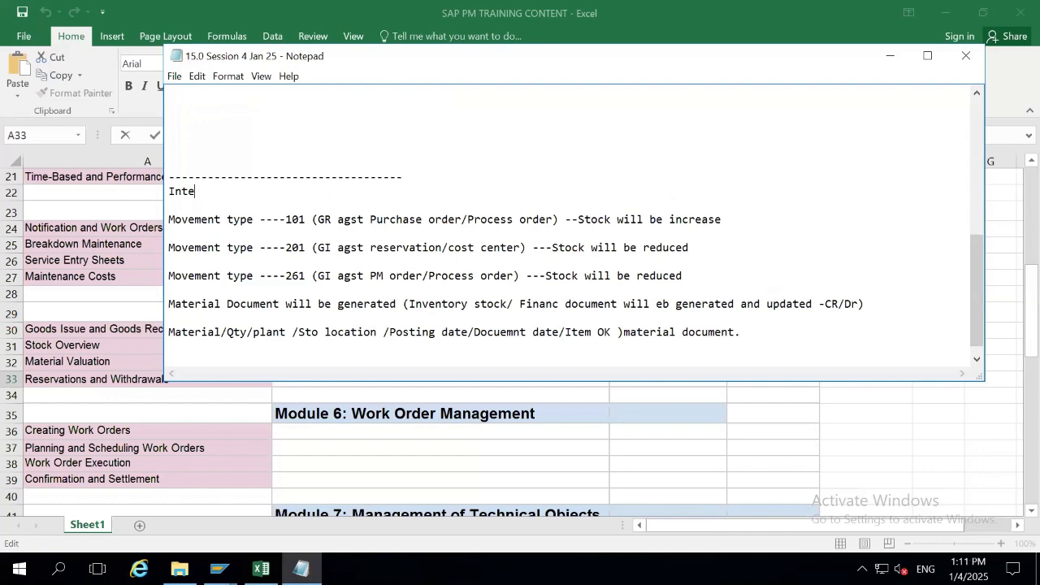
type("gration")
double_click(163, 191)
left_click(279, 191)
type("(MM/FO")
key("BackSpace")
type("I/PM)")
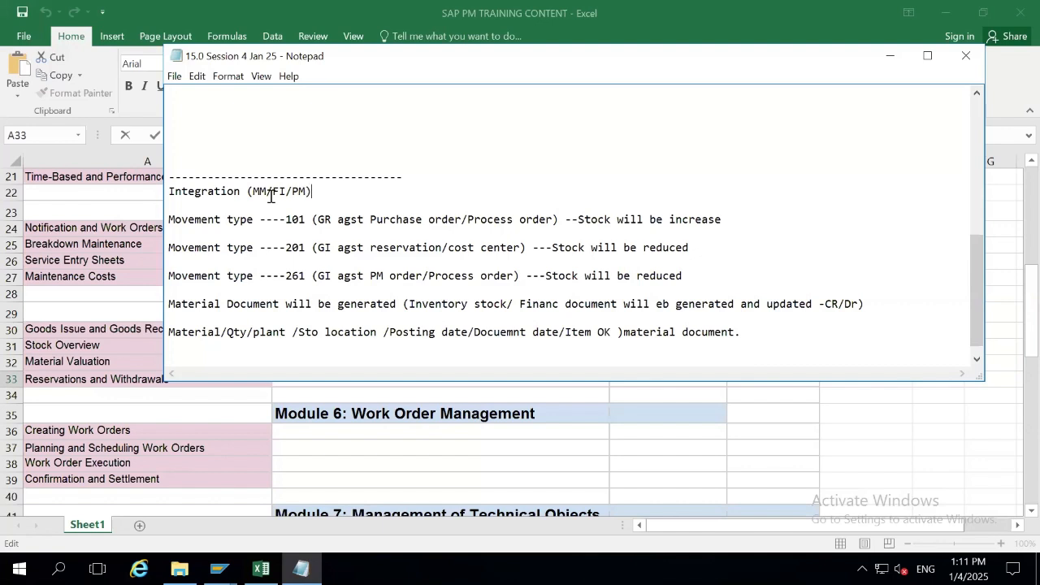
Correct 'eb' to 'be' in the material document note.
left_click(660, 306)
type("be")
key("Delete")
key("Delete")
key("Delete")
key("Up")
key("Up")
key("Up")
key("Up")
key("Up")
key("Up")
key("Up")
key("Up")
key("Up")
key("Up")
key("Up")
key("Up")
key("Up")
key("Up")
key("Up")
key("Up")
key("Up")
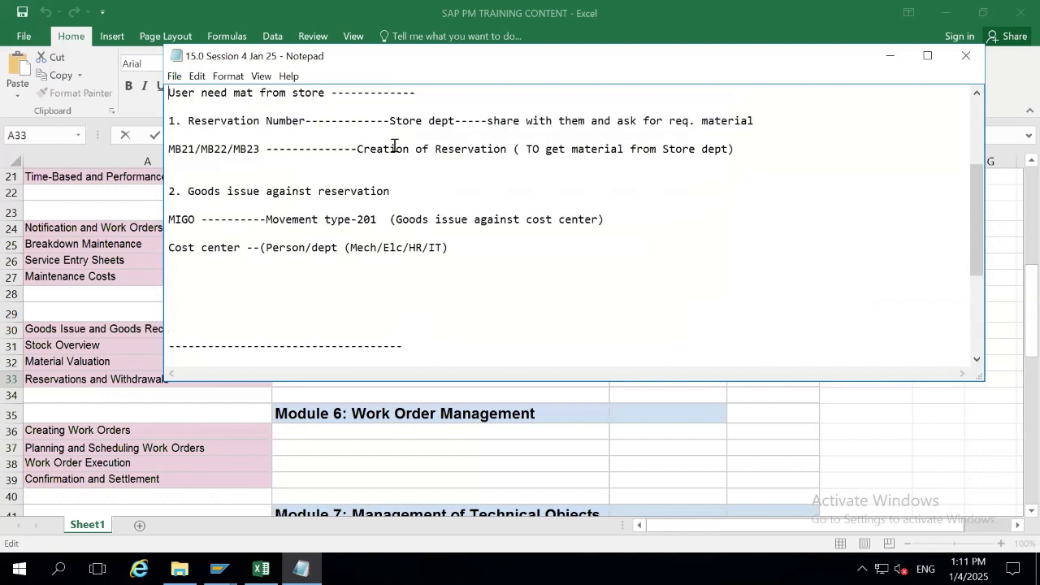
left_click_drag(306, 136, 208, 136)
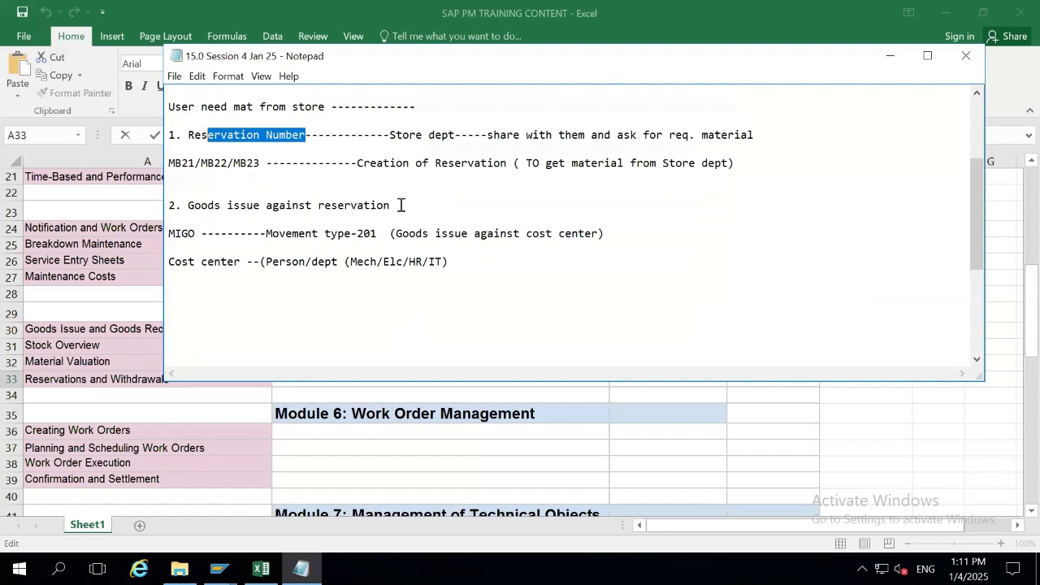
left_click(322, 308)
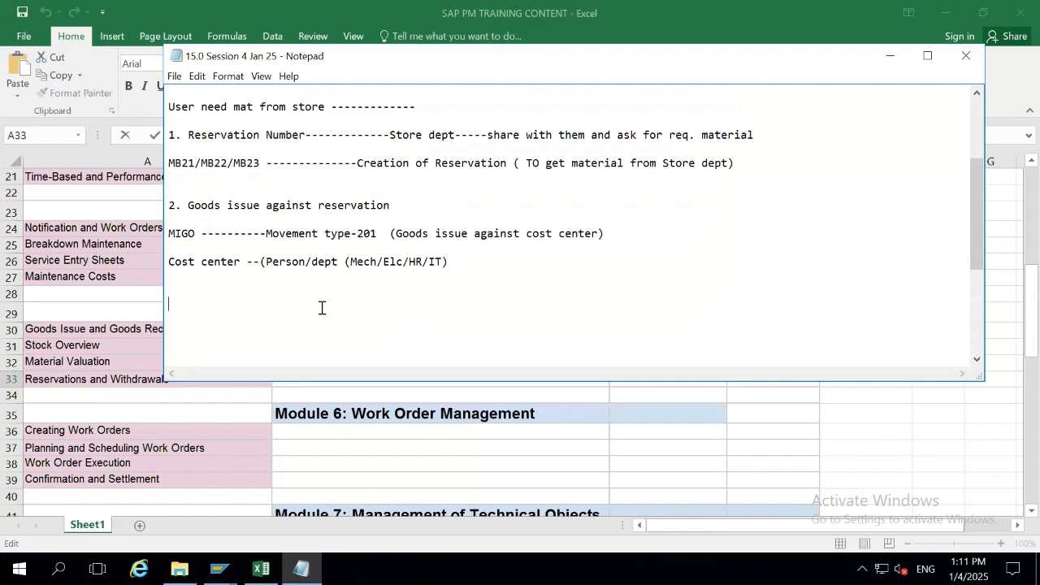
key("Down")
key("Down")
key("Down")
key("Down")
key("Down")
key("Down")
key("Down")
key("Down")
key("Down")
key("Down")
key("Down")
key("Down")
key("Down")
key("Down")
key("Down")
key("Down")
key("Down")
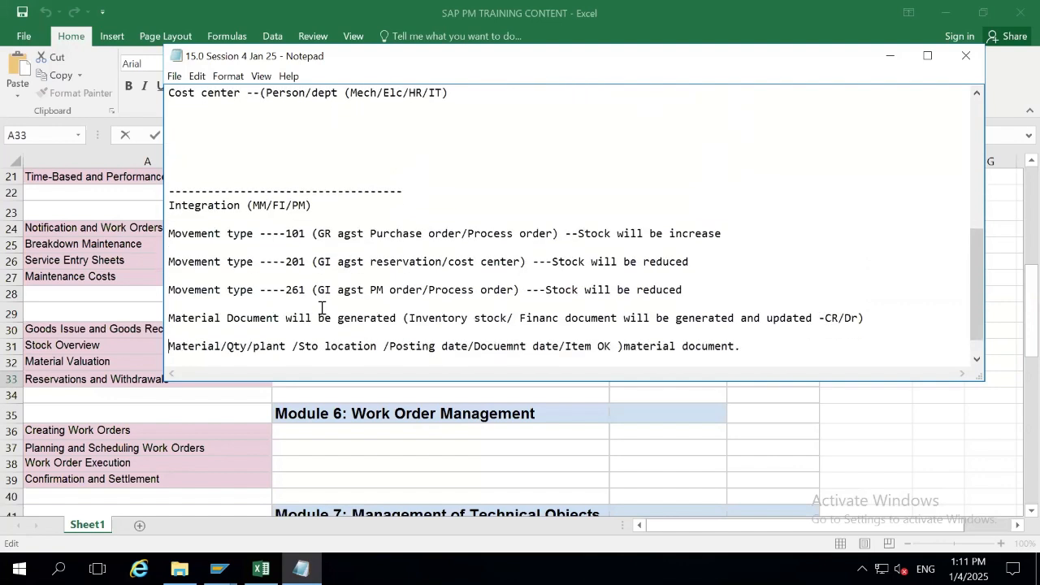
Add a 'MIGO-----Multi business Transaction' line under the Integration heading.
left_click(328, 177)
key("Return")
type("MI")
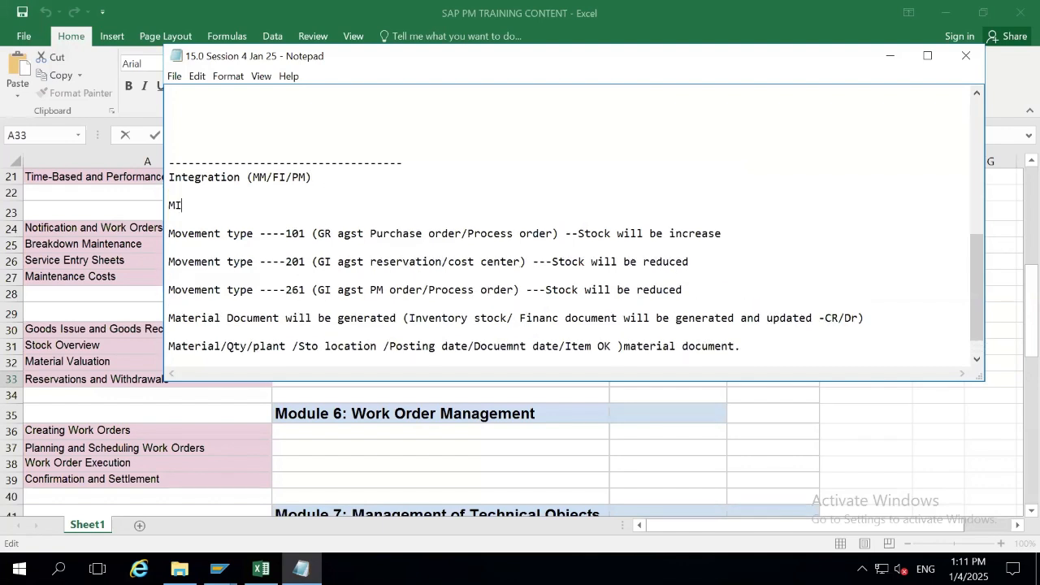
type("GO-----Mulit")
key("BackSpace")
key("BackSpace")
key("BackSpace")
type("ti business")
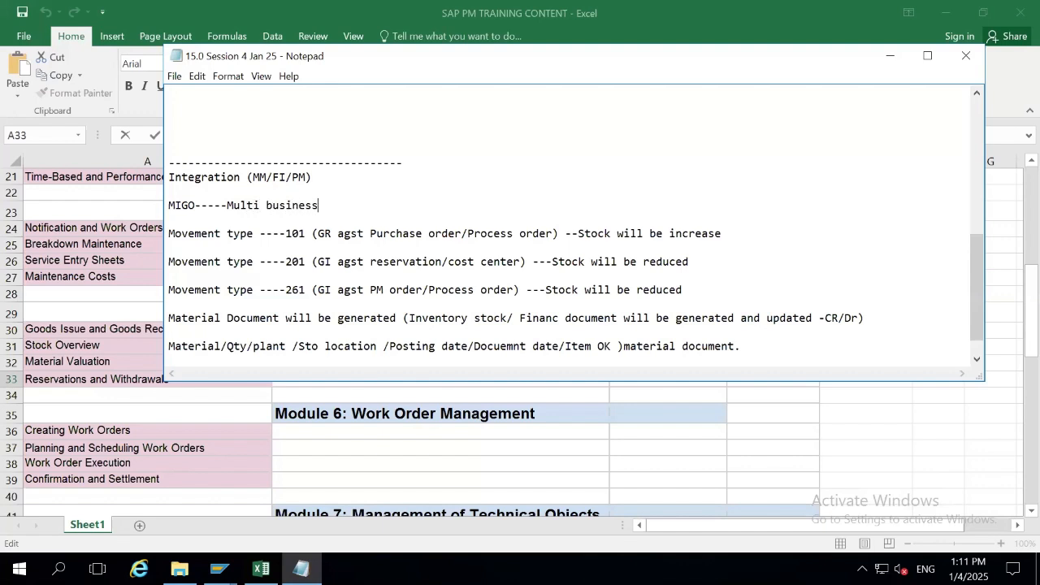
type(" Trnsaction a")
key("Up")
key("Up")
key("Up")
key("Up")
key("Up")
key("Up")
key("Up")
key("Up")
key("Up")
key("Up")
key("Up")
key("Up")
key("Up")
key("Up")
key("Up")
key("Up")
key("Up")
key("Up")
key("Up")
key("Up")
Remove the extra blank line above Goods issue and copy 'Reservations and Withdrawals' from the spreadsheet.
key("Down")
key("Down")
key("Down")
key("Down")
key("Down")
key("Down")
key("Down")
key("Down")
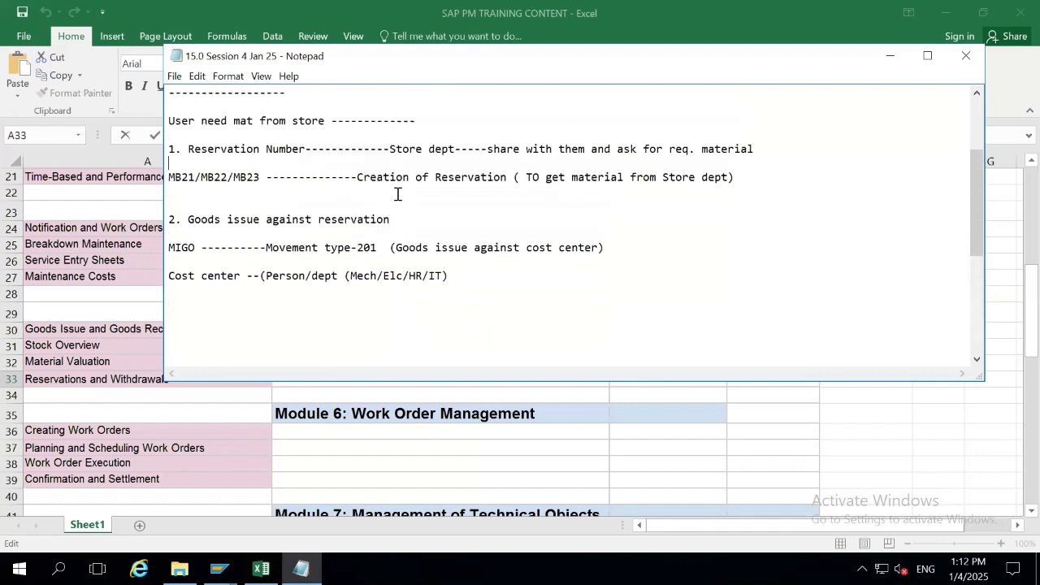
key("Up")
key("Up")
key("Delete")
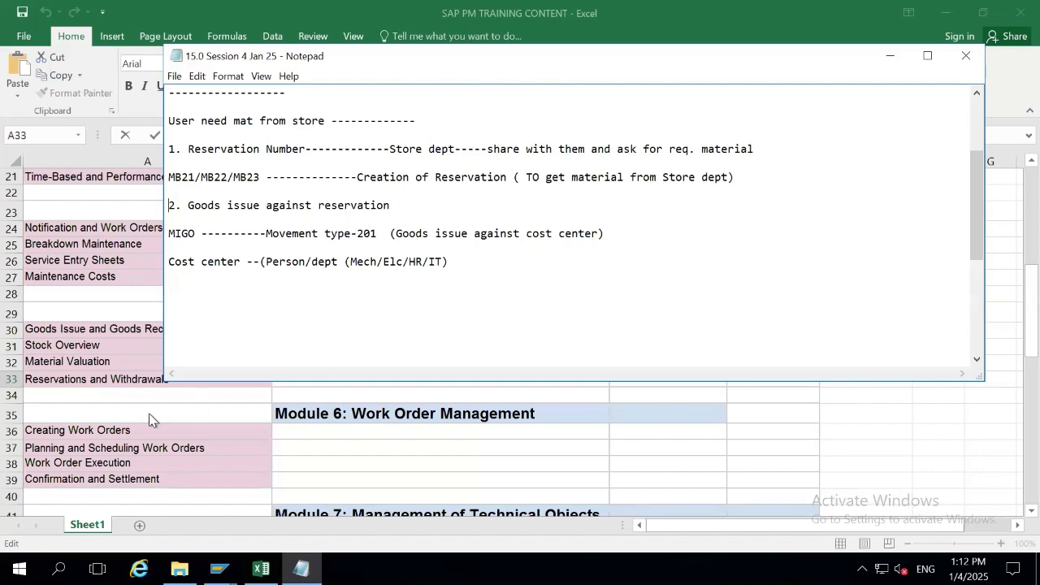
left_click(129, 372)
left_click_drag(180, 381, 12, 380)
key("ctrl+c")
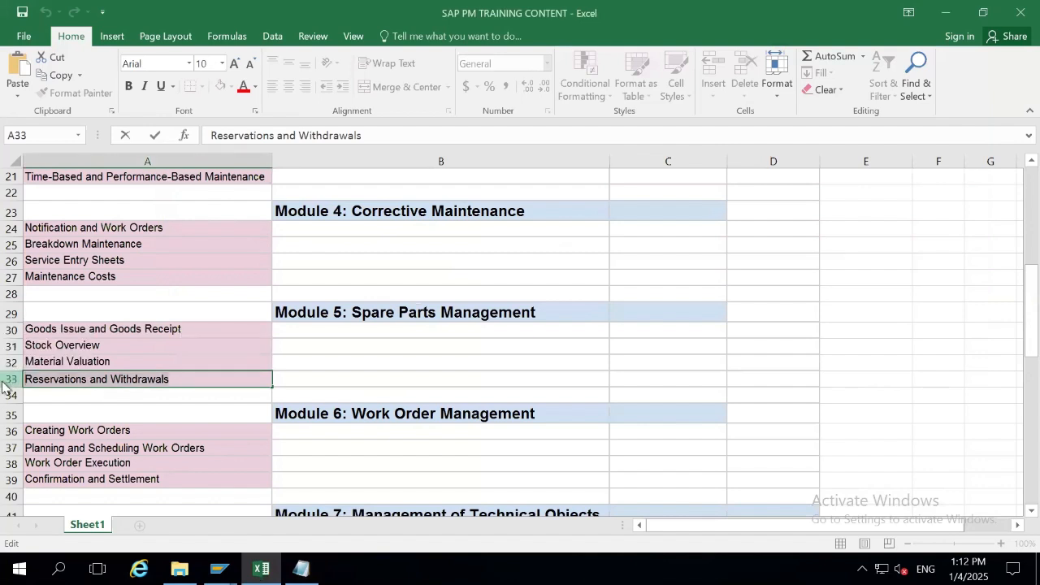
key("alt+Tab")
Paste the 'Reservations and Withdrawals' title on a new line above the User need line.
double_click(193, 114)
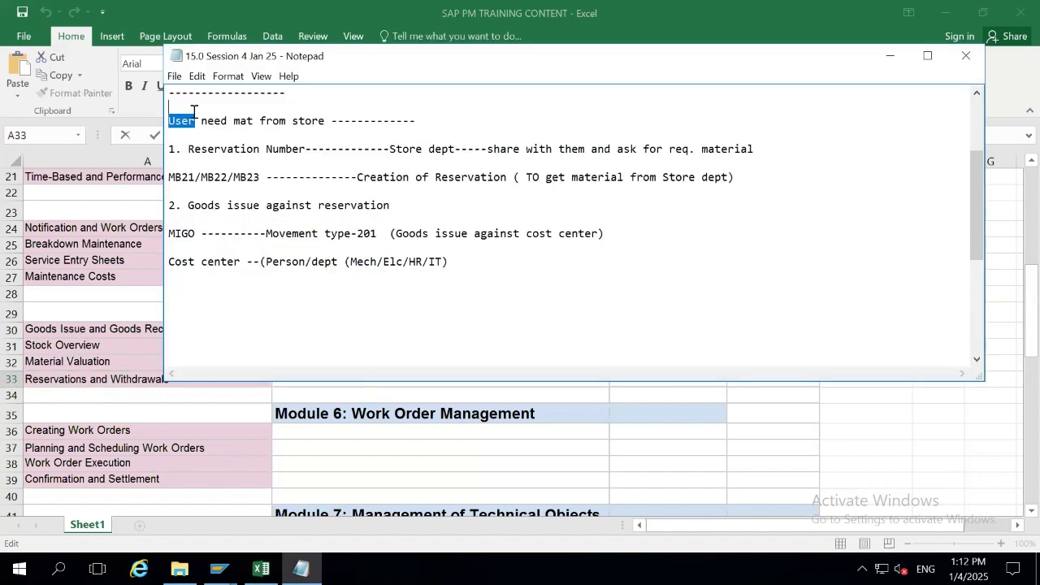
left_click(194, 111)
key("Return")
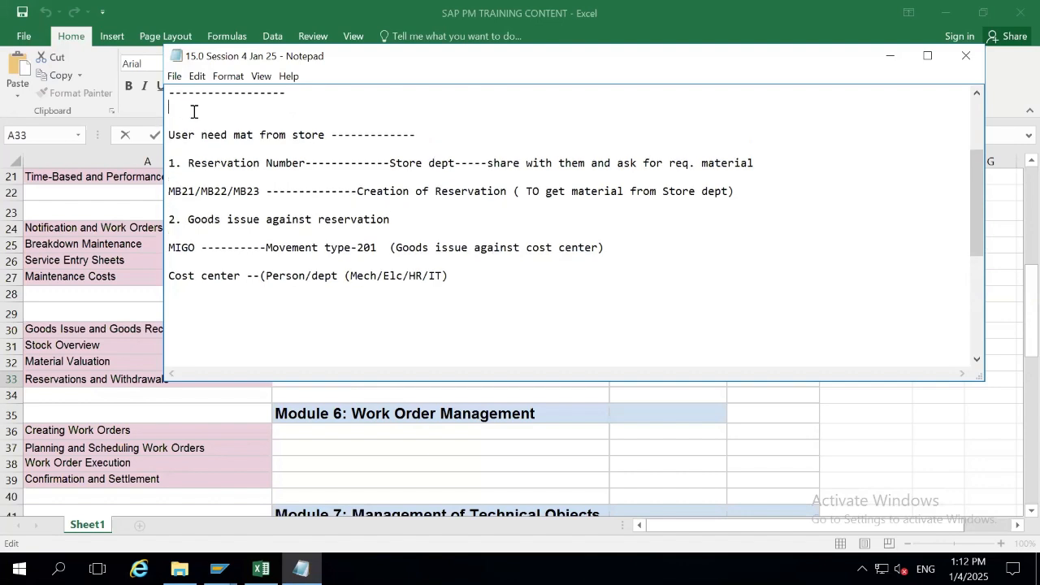
scroll(194, 111, "up", 3)
key("Down")
key("Down")
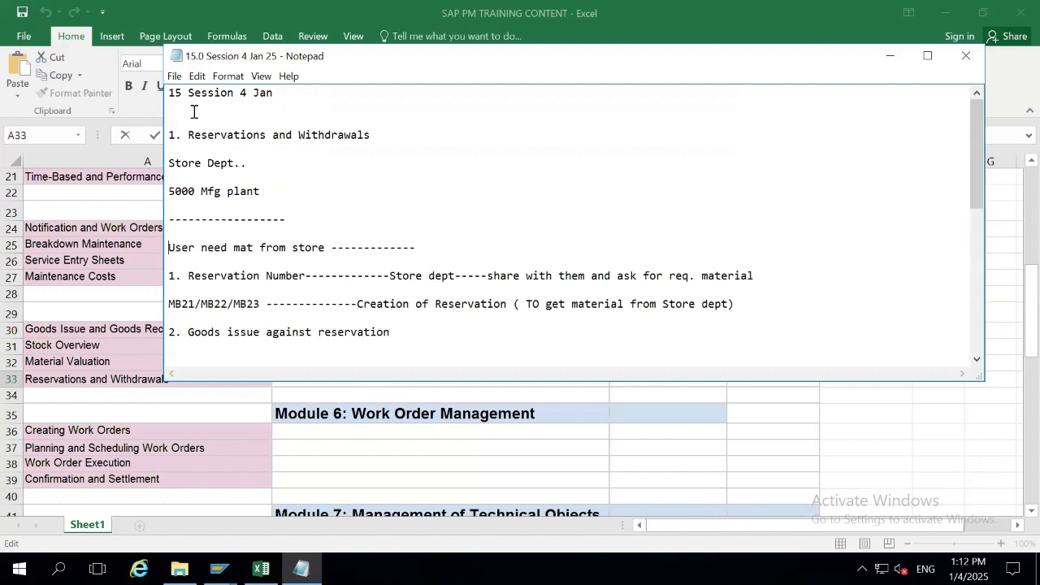
key("ctrl+v")
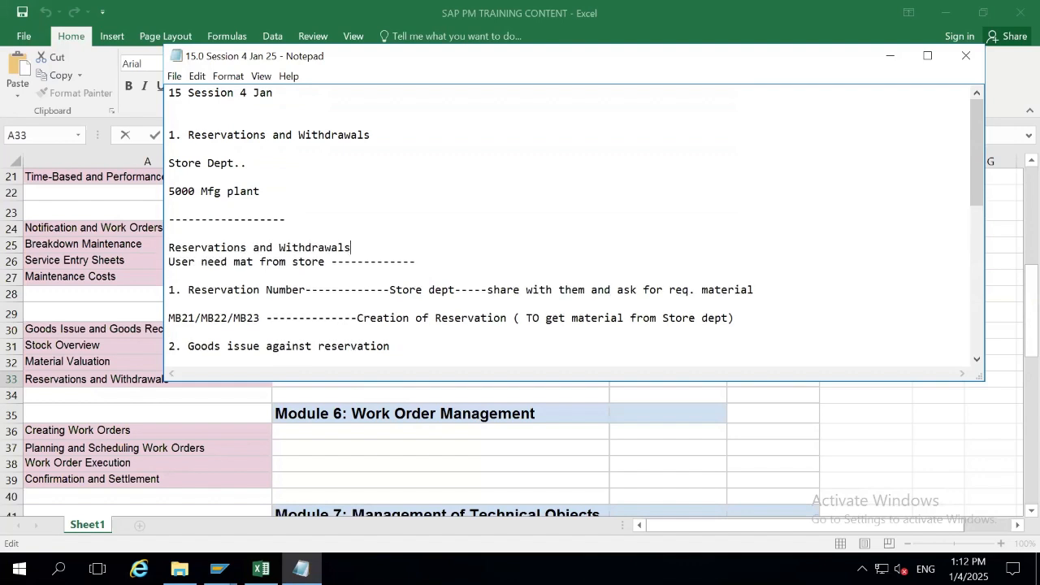
key("Return")
key("shift+Up")
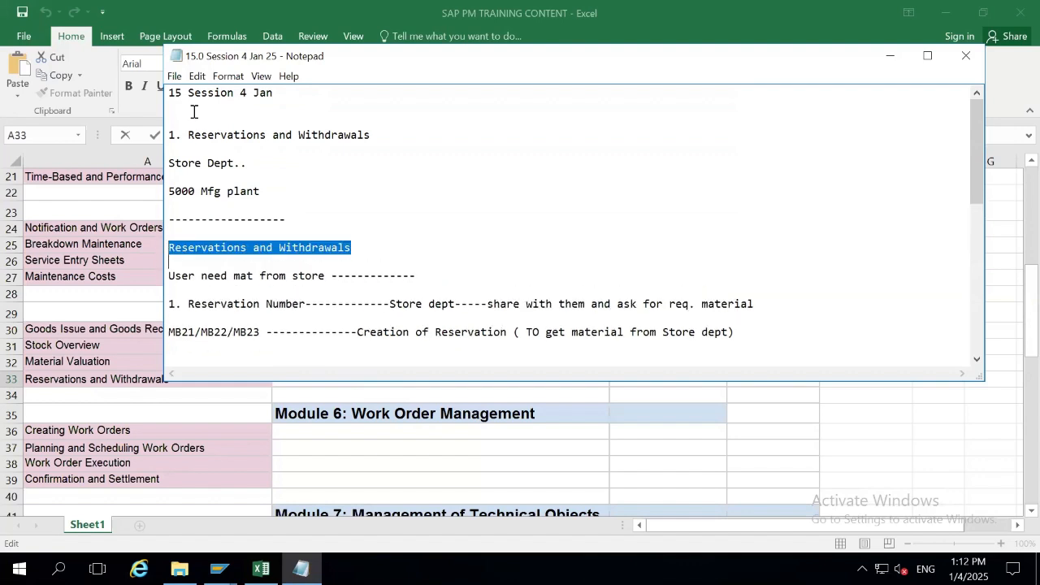
key("Left")
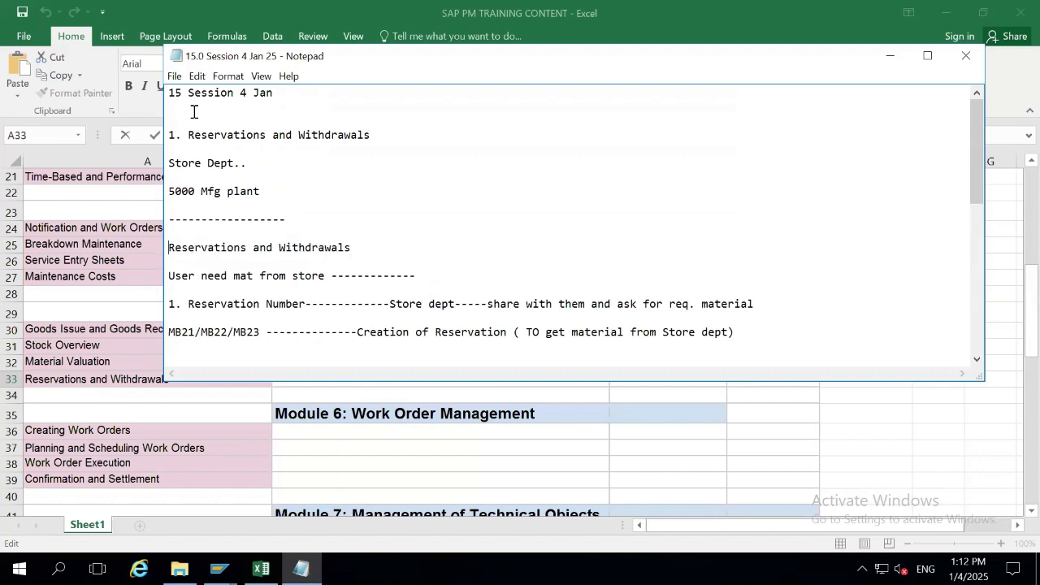
key("Up")
key("Up")
key("Down")
key("Down")
key("Down")
key("Down")
key("Down")
key("Down")
key("Down")
key("Down")
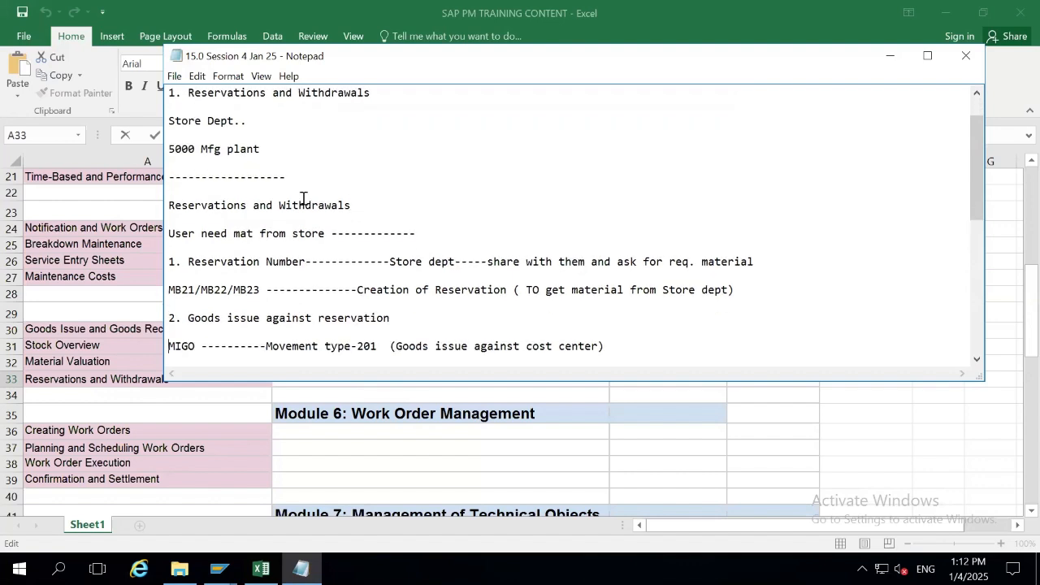
Append '(Withdrawals)' to the '2. Goods issue against reservation' line.
double_click(277, 205)
key("ctrl+c")
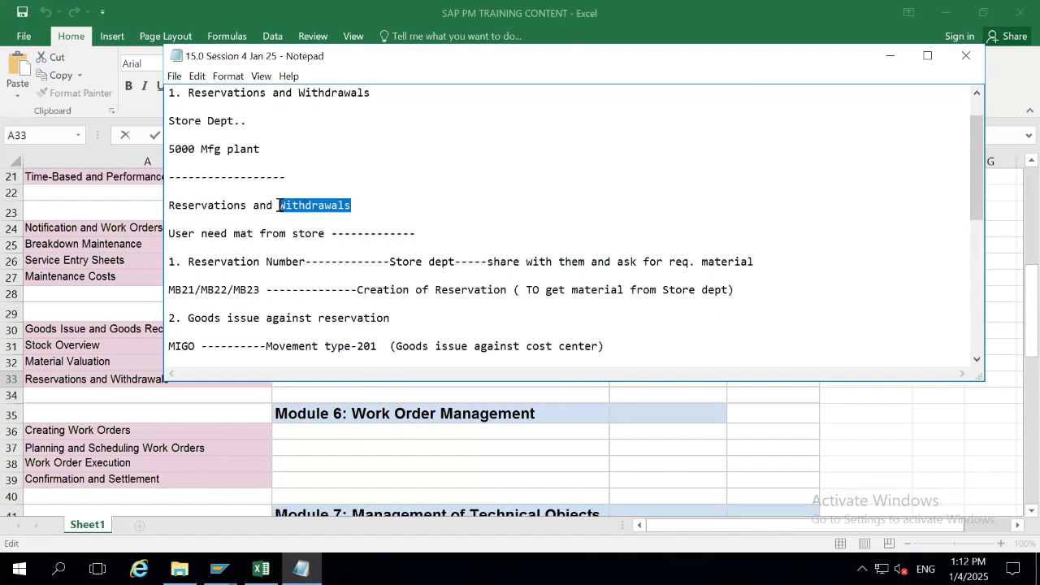
left_click(399, 317)
type("(")
key("ctrl+v")
type(")")
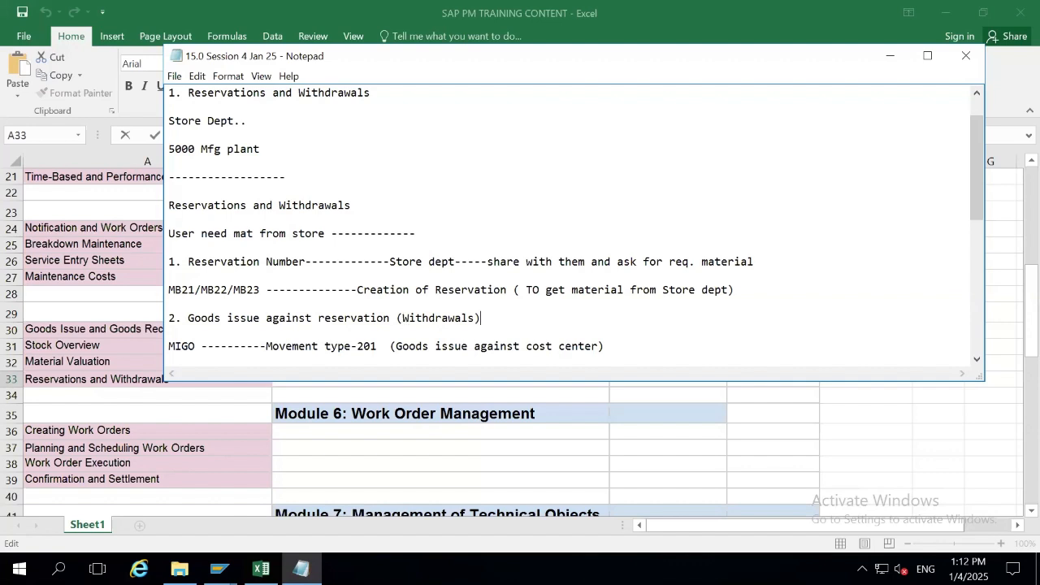
left_click(218, 569)
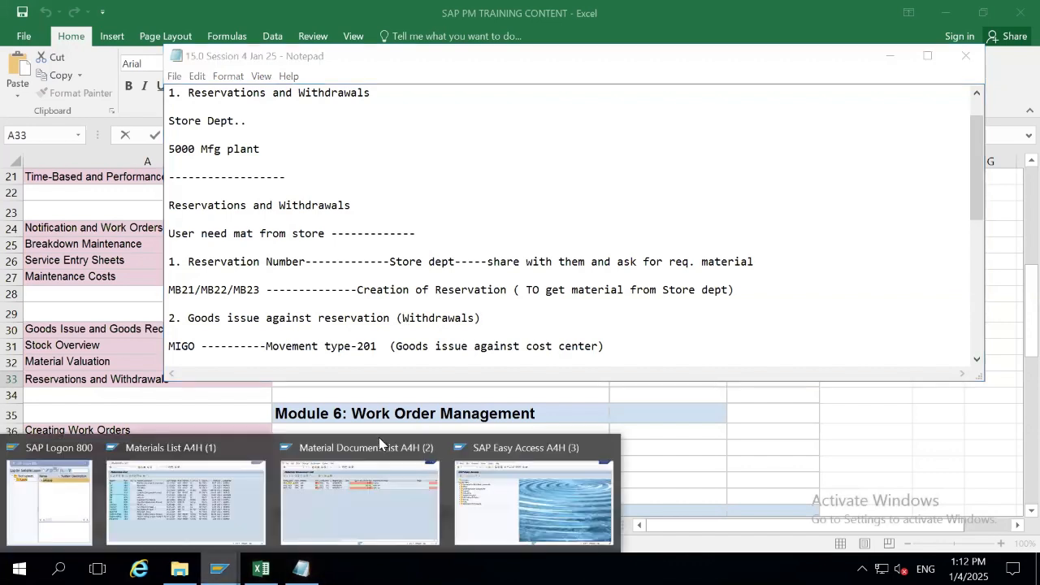
Run the MMBE stock overview for material 168.
left_click(478, 460)
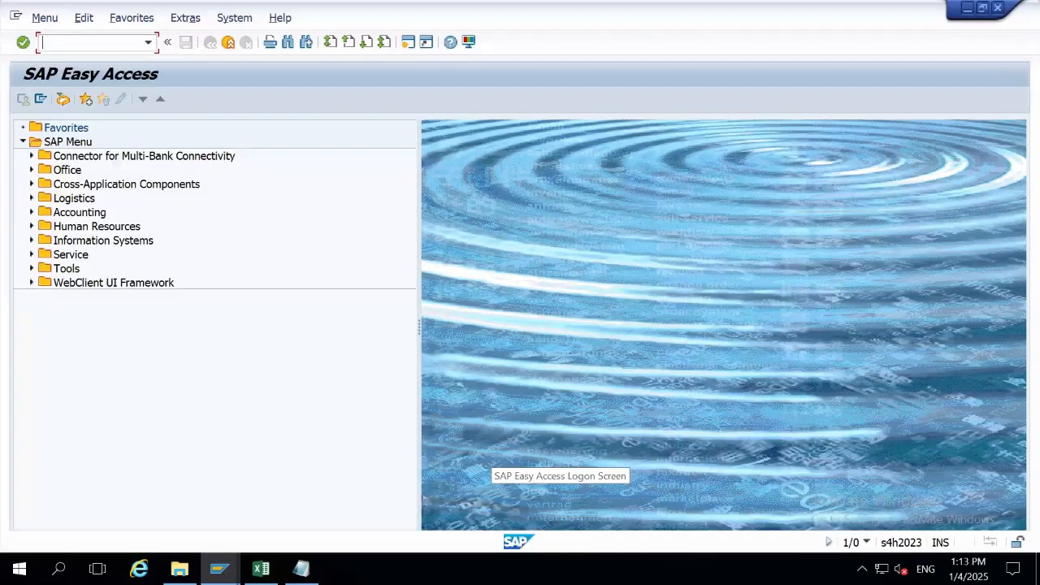
type("MM")
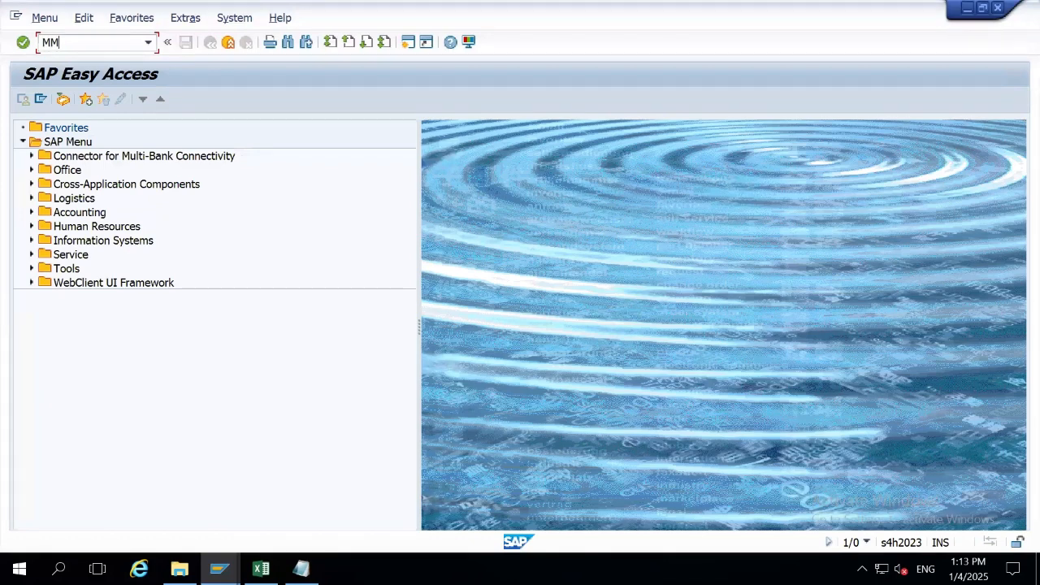
type("BE")
key("Return")
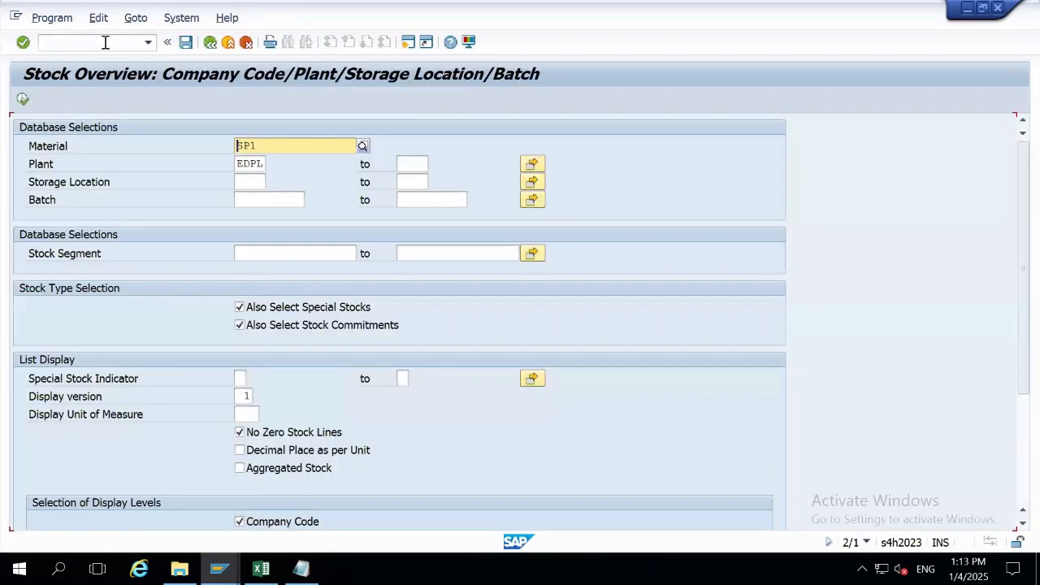
left_click_drag(268, 146, 208, 155)
type("168")
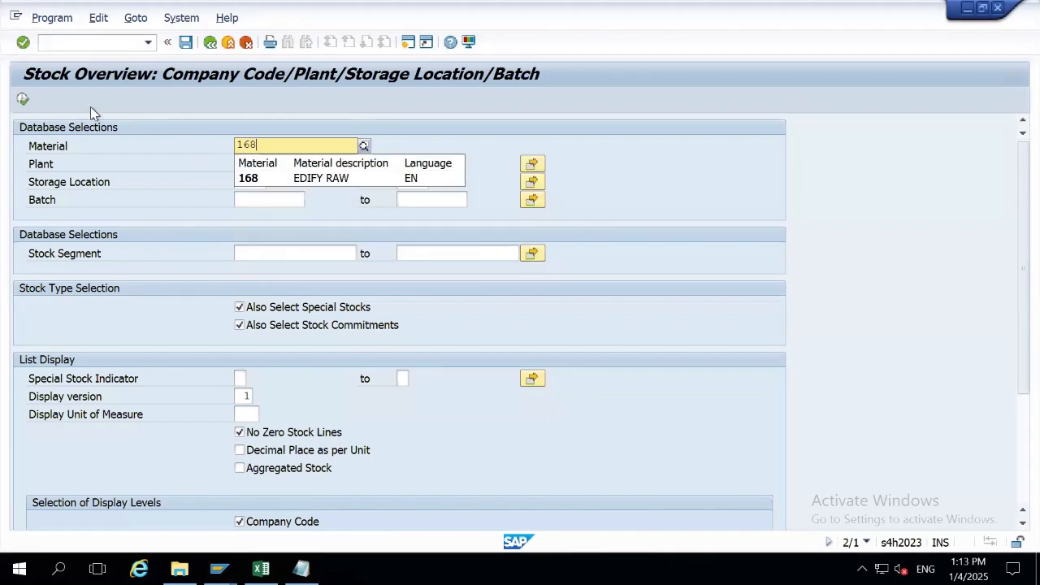
left_click(23, 100)
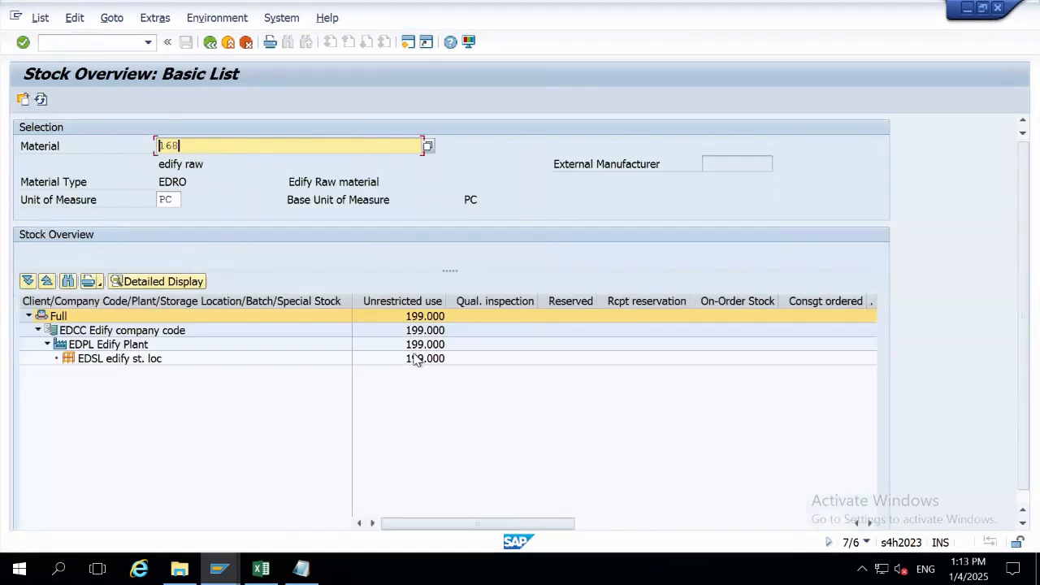
Review the 199.000 PC unrestricted stock at storage location EDSL, then exit the report.
left_click(415, 360)
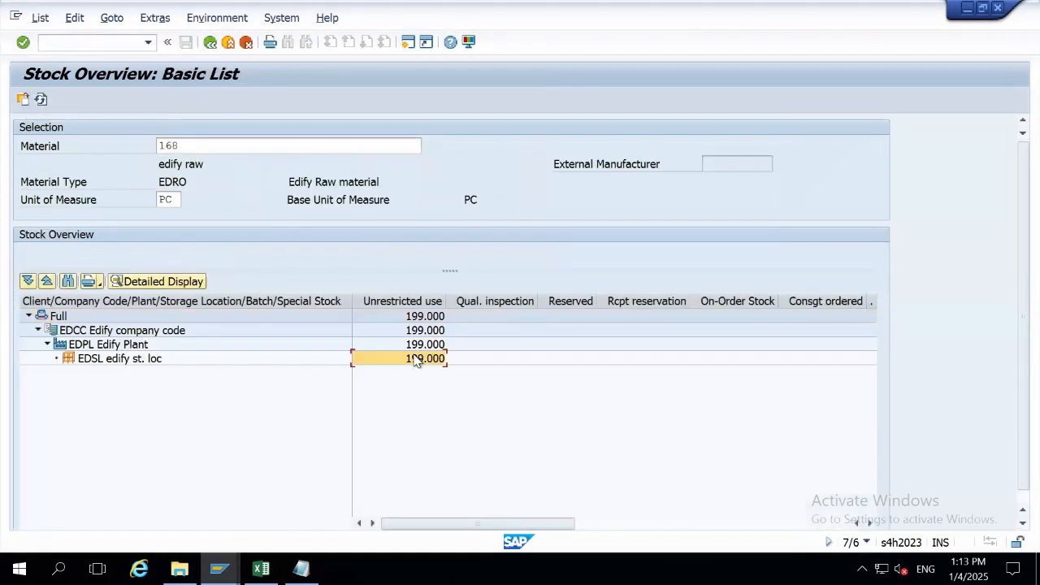
left_click(94, 366)
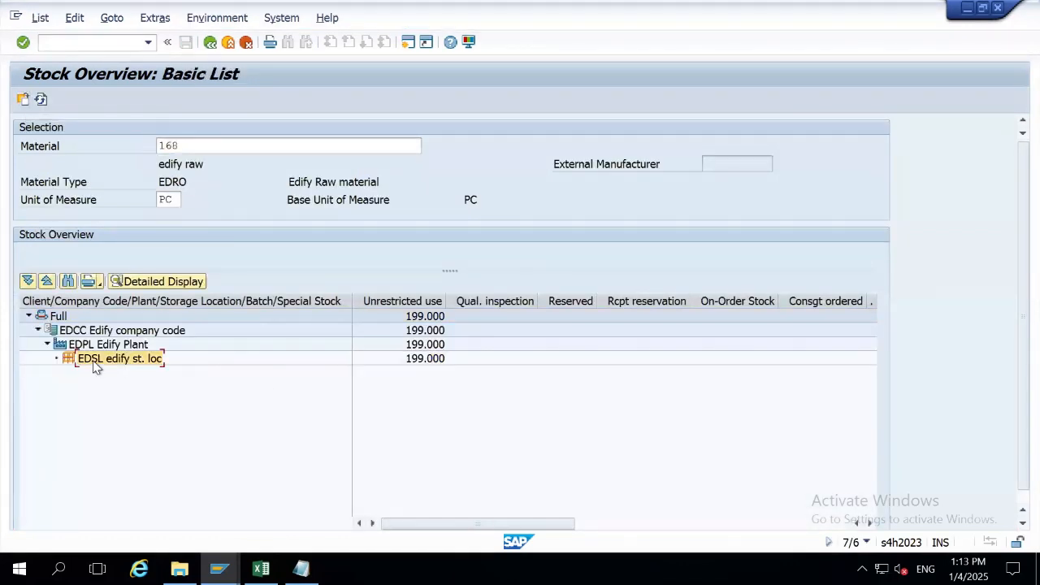
left_click(431, 358)
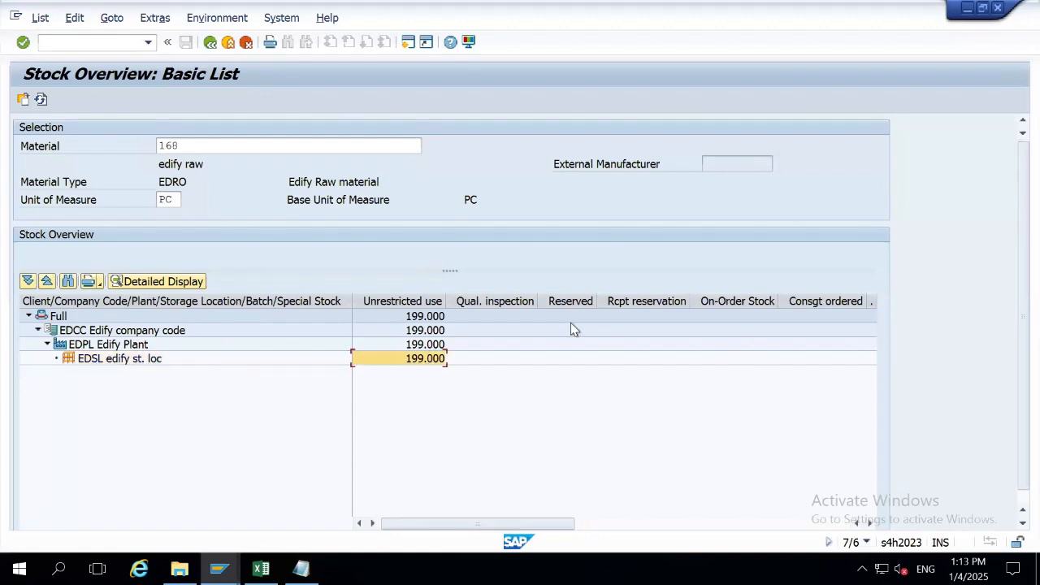
left_click(223, 45)
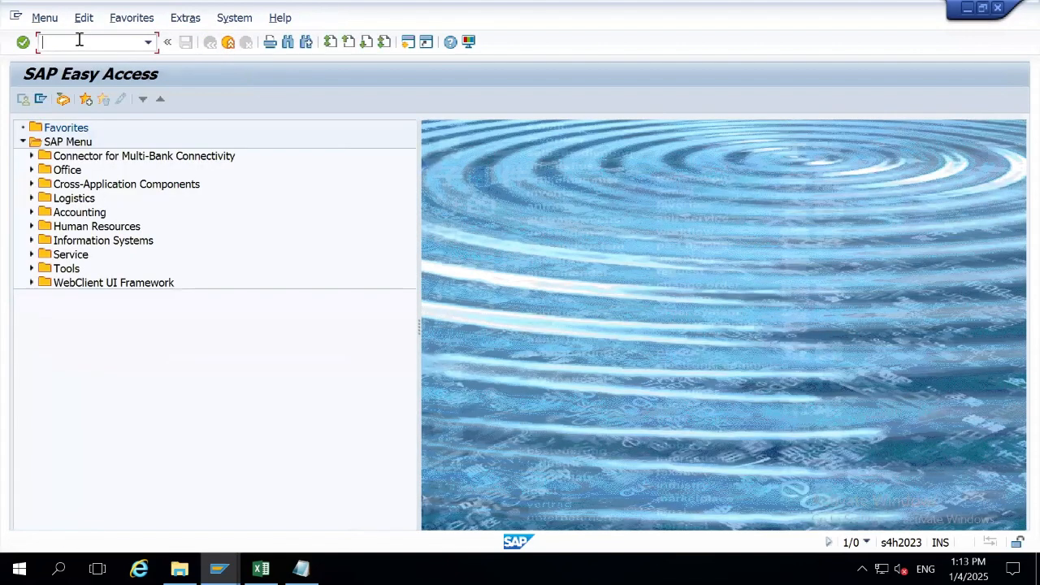
Start MB21 with movement type 201 and plant EDPL, continuing to new item entry.
type("mb21")
key("Return")
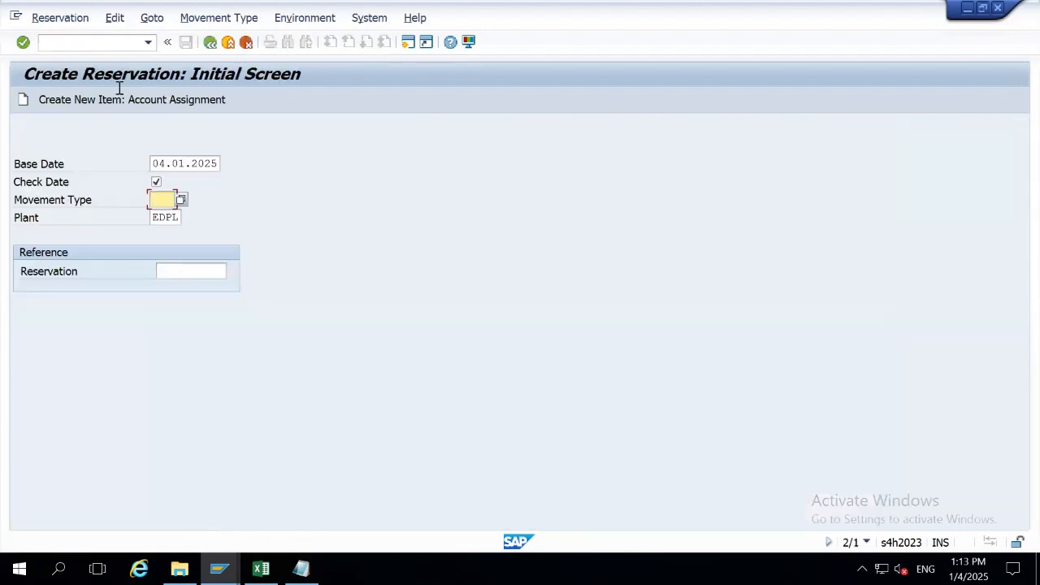
left_click_drag(153, 163, 248, 163)
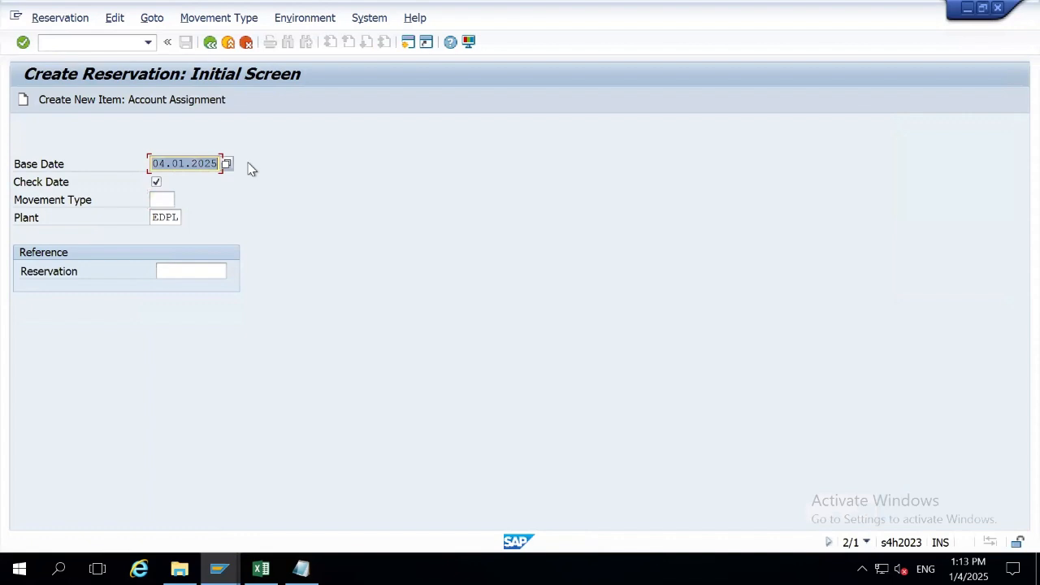
left_click(167, 199)
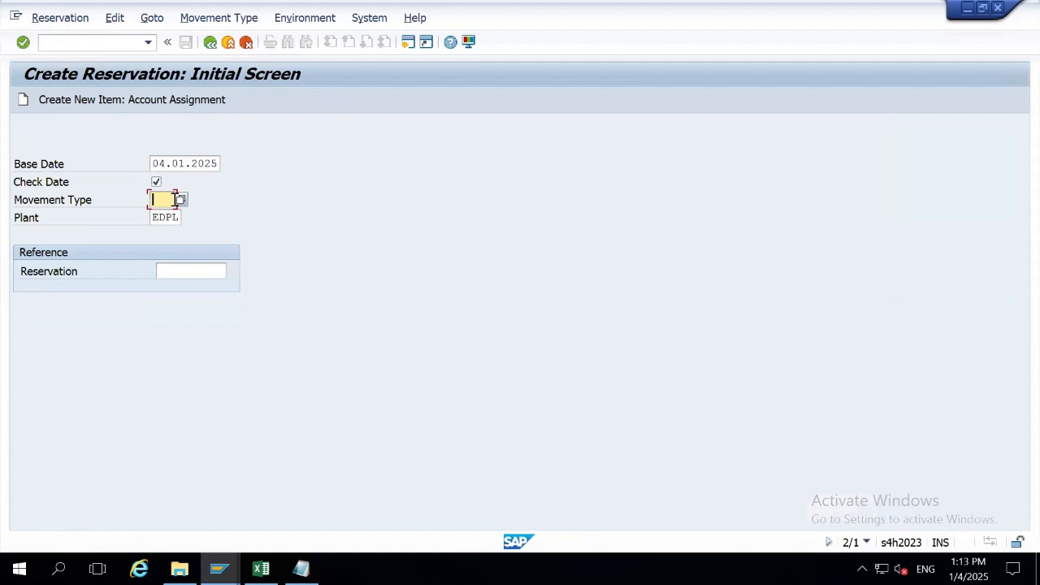
type("2")
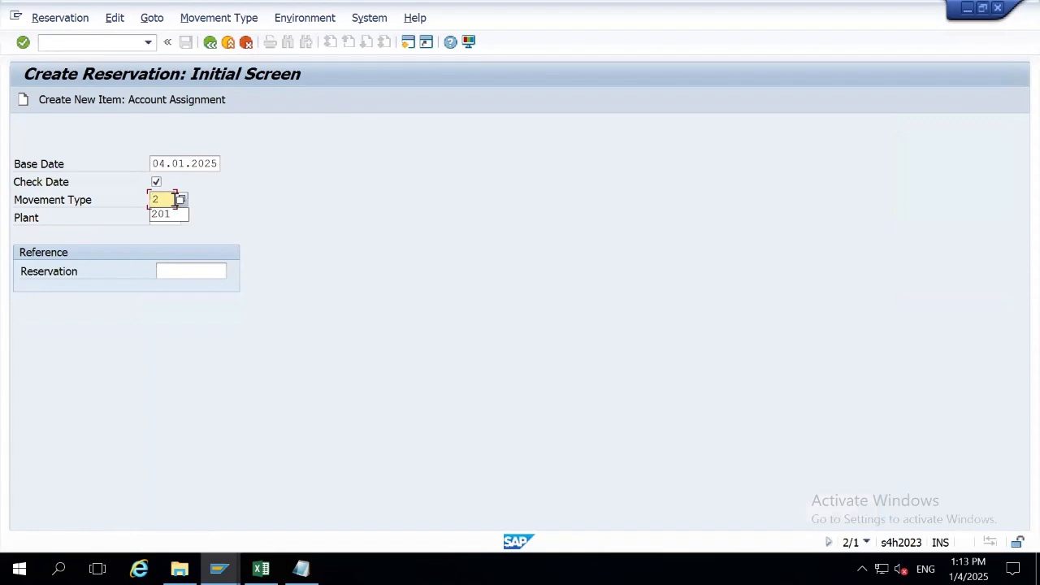
type("01")
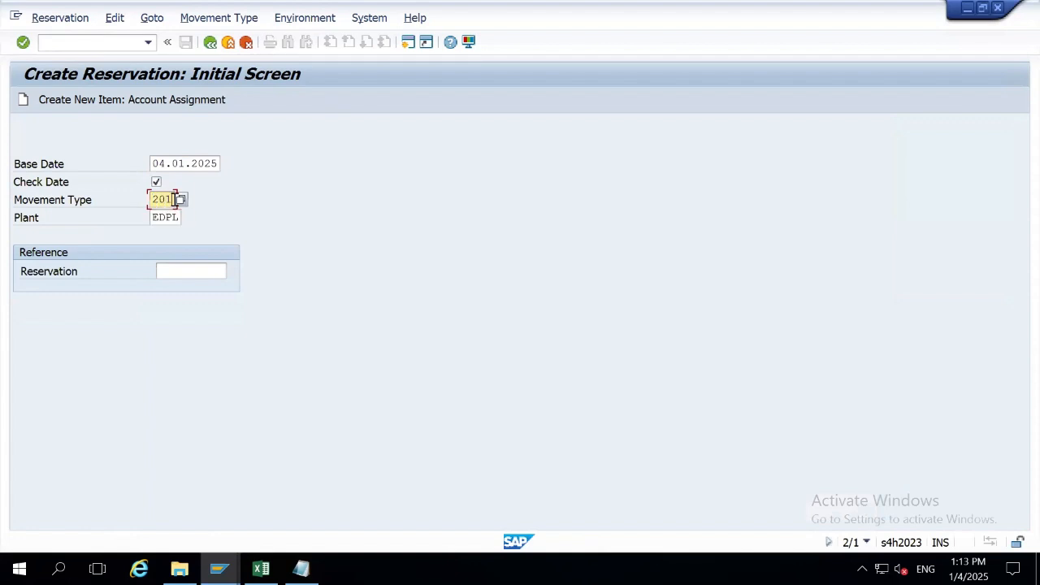
left_click(161, 200)
left_click(159, 219)
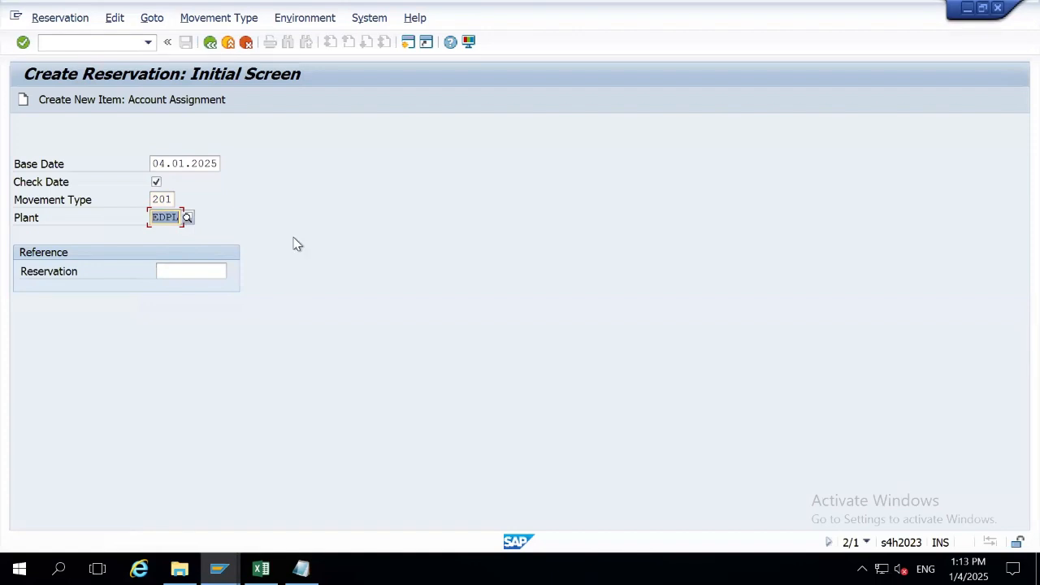
key("Return")
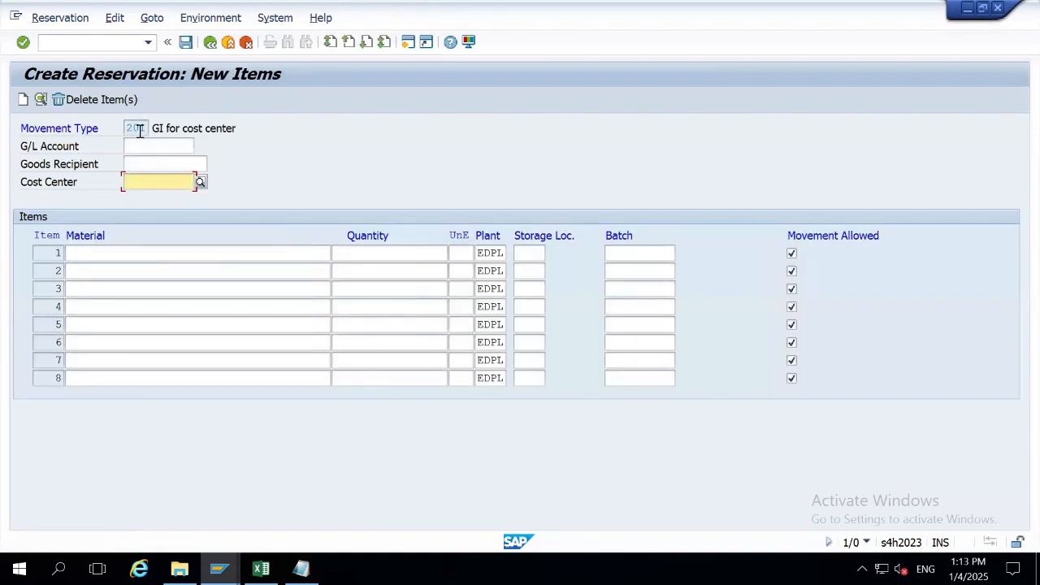
Enter the recipient's name in the Goods Recipient field.
left_click_drag(151, 129, 237, 130)
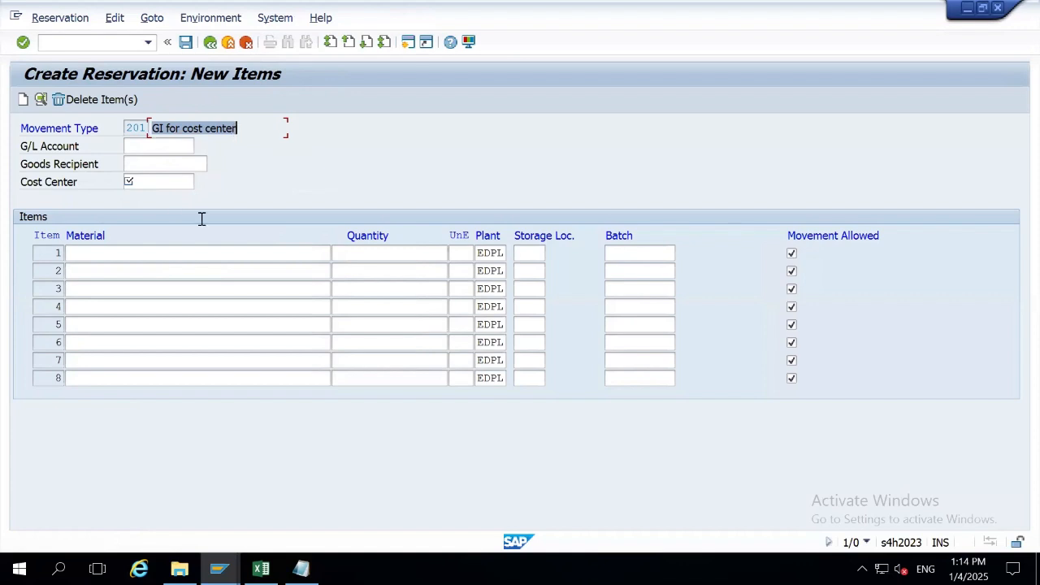
left_click(153, 183)
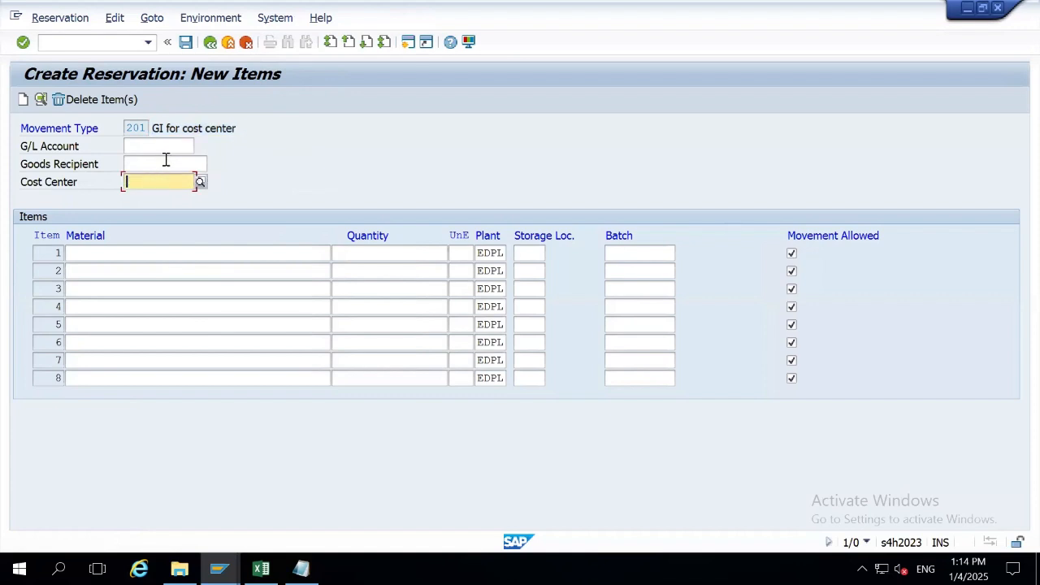
left_click(166, 160)
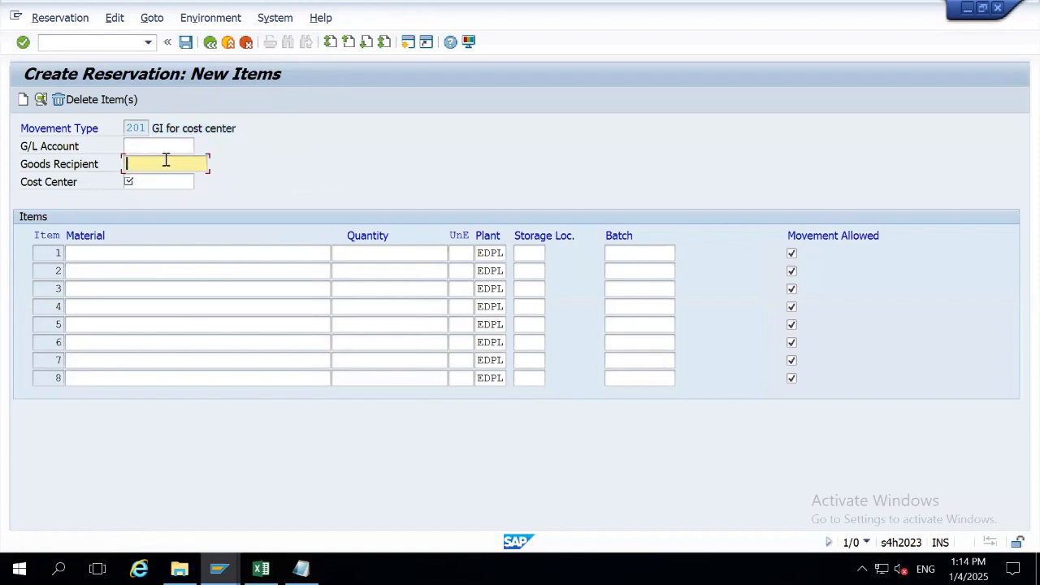
Open the cost center search and check controlling area A000 and company code EDCC.
left_click(177, 185)
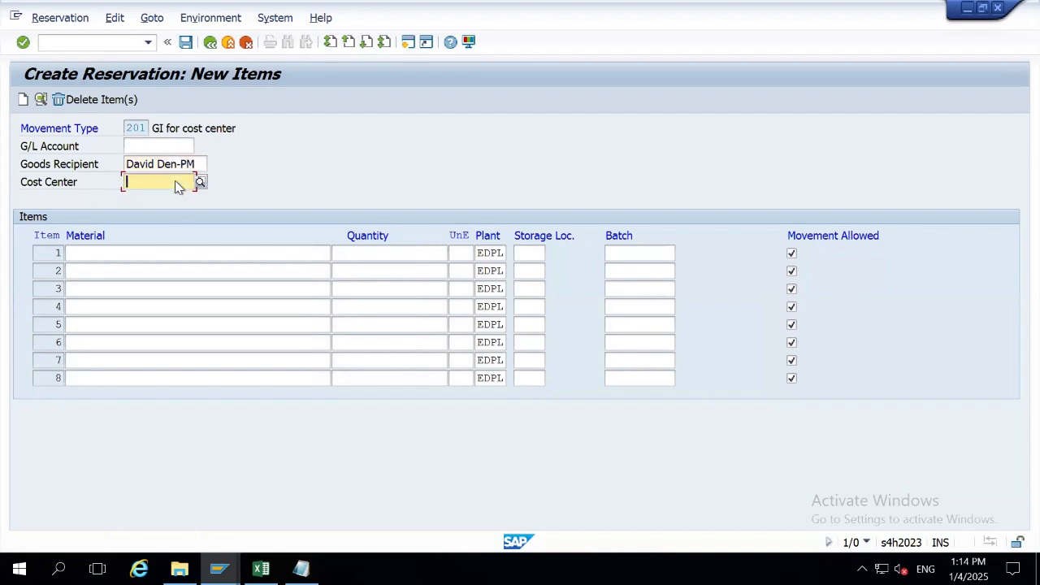
left_click(176, 182)
left_click(200, 183)
left_click_drag(370, 169, 383, 100)
double_click(318, 186)
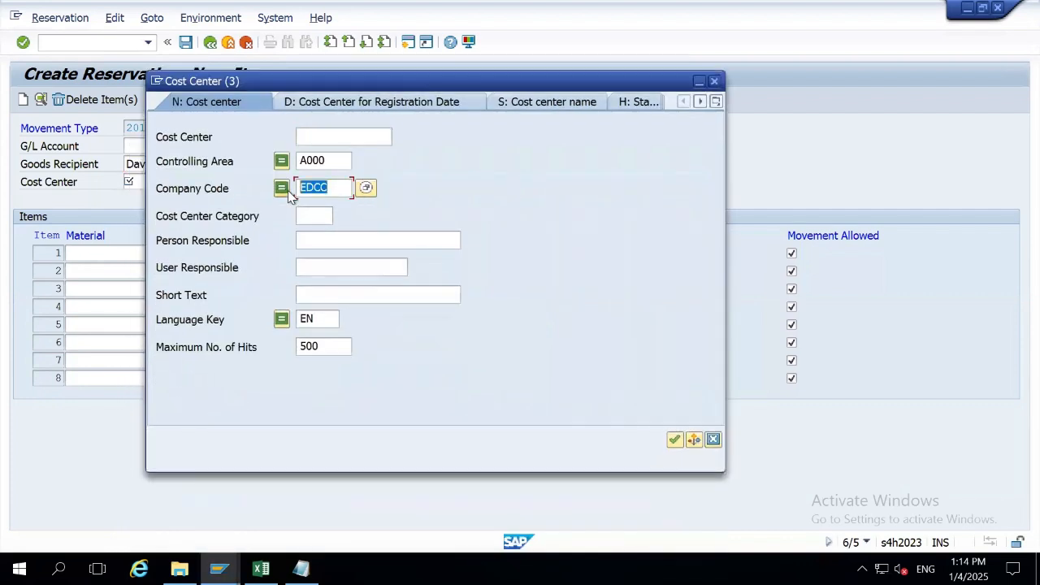
left_click(349, 160)
double_click(348, 160)
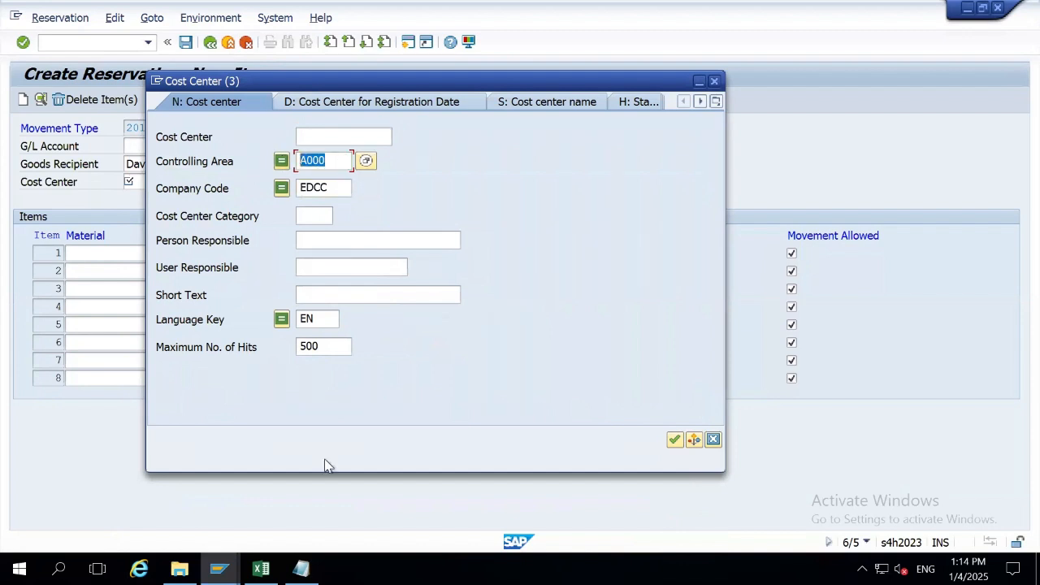
left_click(301, 568)
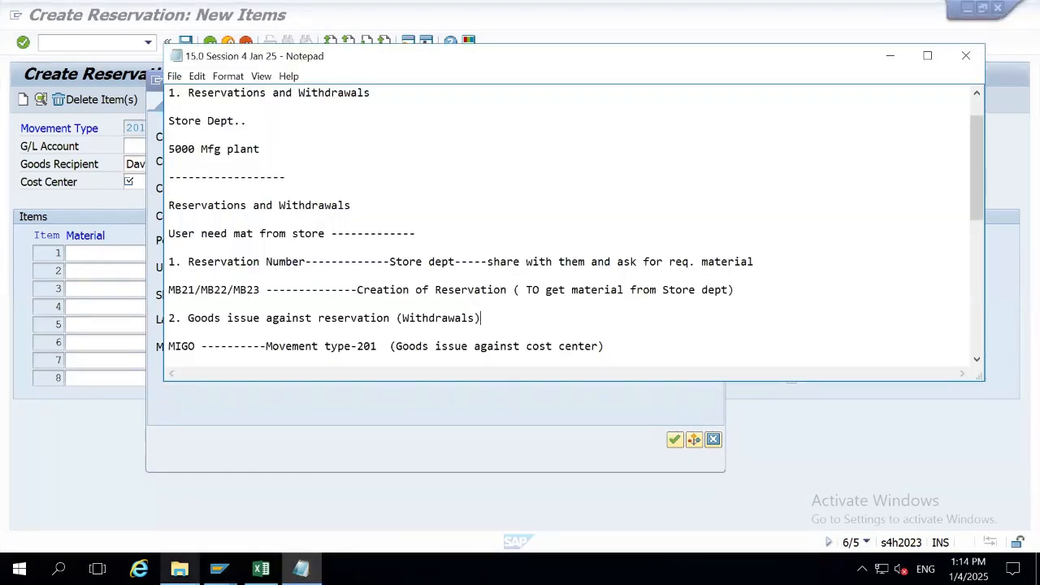
left_click(186, 561)
In the earlier session notes, add '(Cost Center)' after the Controlling Area - A000 line.
left_click(149, 179)
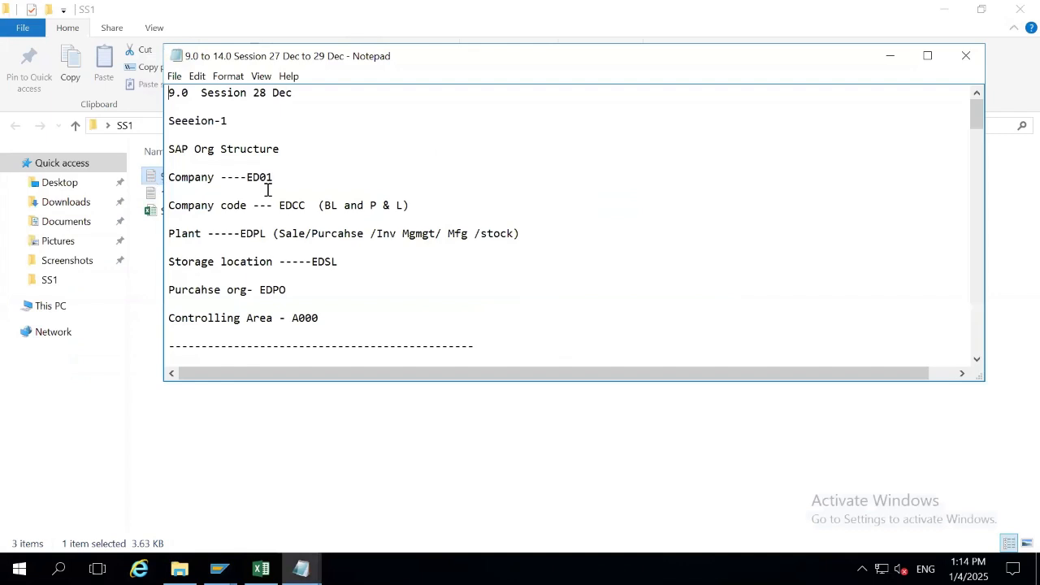
left_click_drag(321, 320, 168, 323)
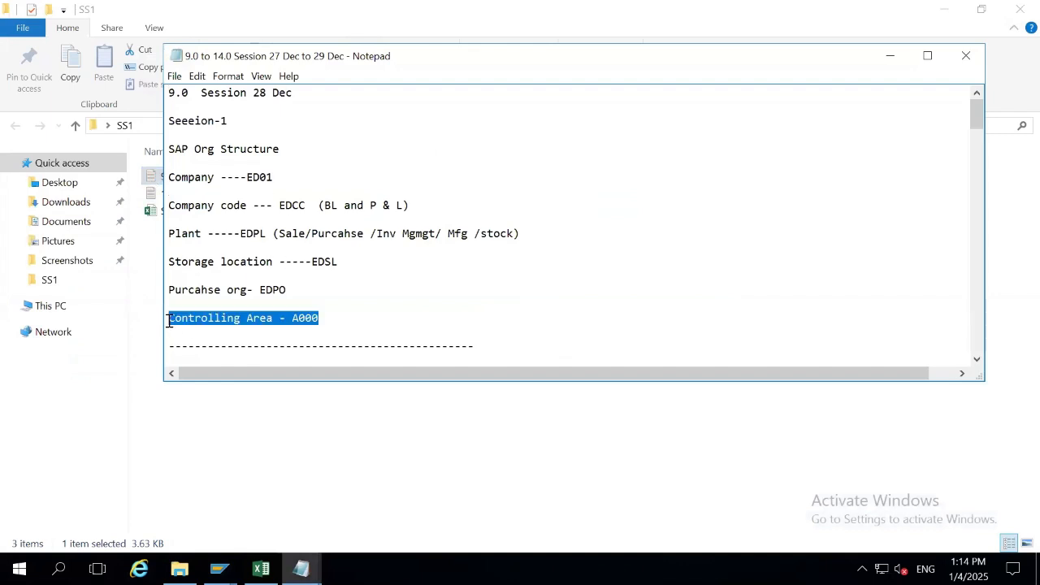
left_click(360, 317)
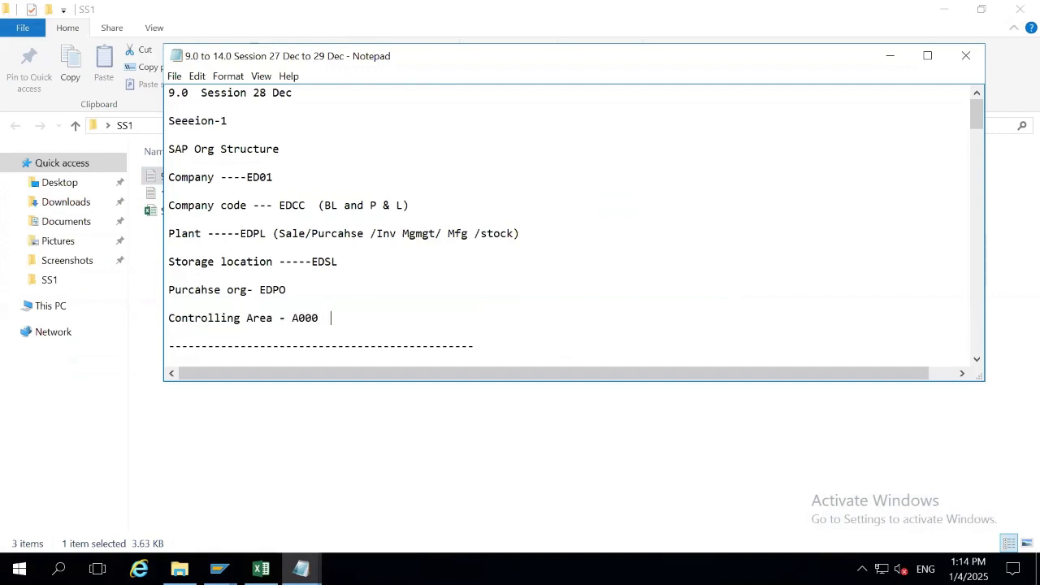
type(")")
key("BackSpace")
type("(Cost Center)")
left_click_drag(278, 318, 171, 317)
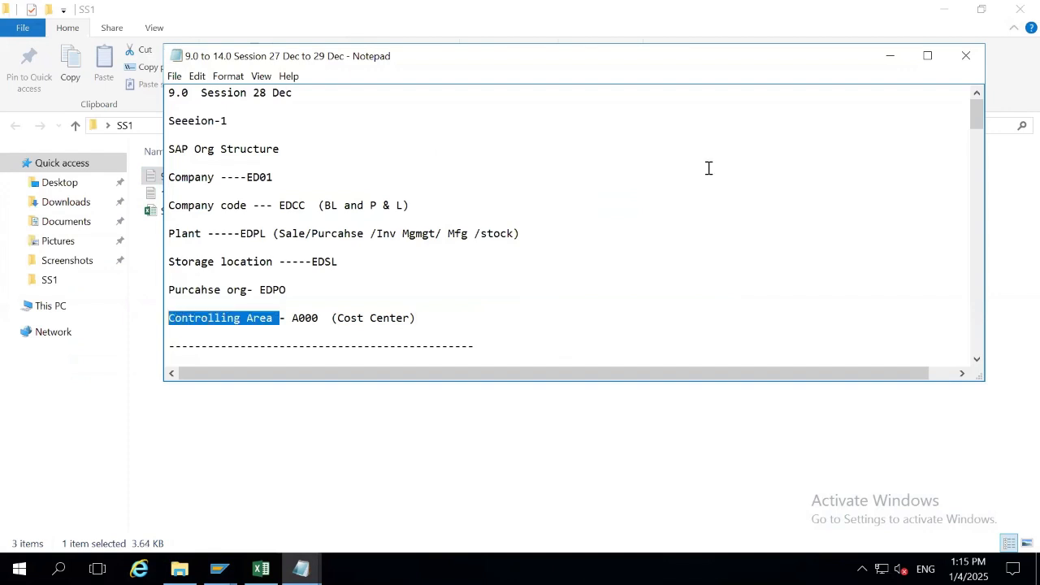
Close the 9.0 to 14.0 notes, view the 15.0 Session notes, and return to the cost center search.
left_click(889, 55)
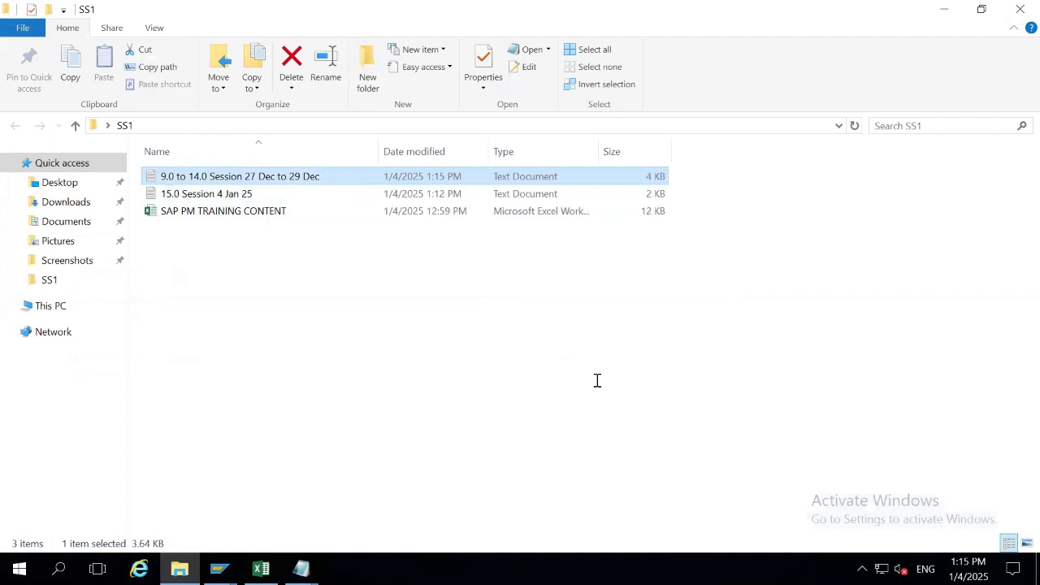
left_click(300, 568)
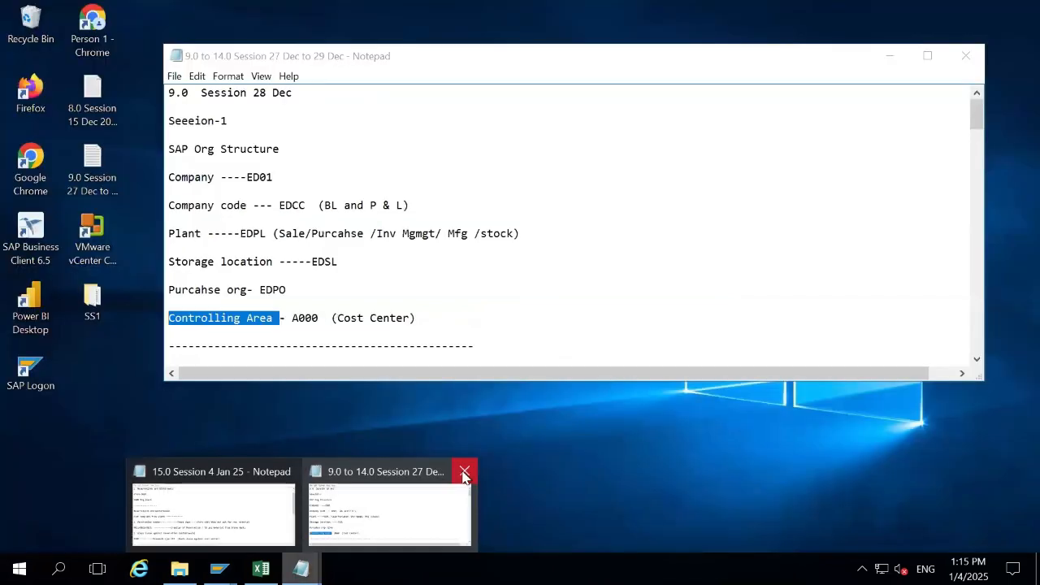
left_click(465, 473)
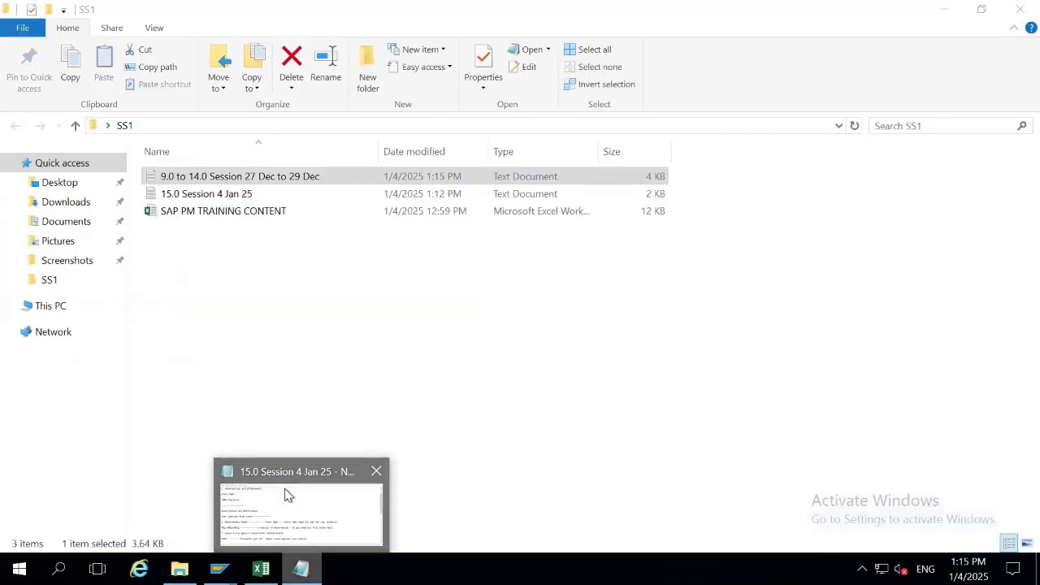
left_click(286, 491)
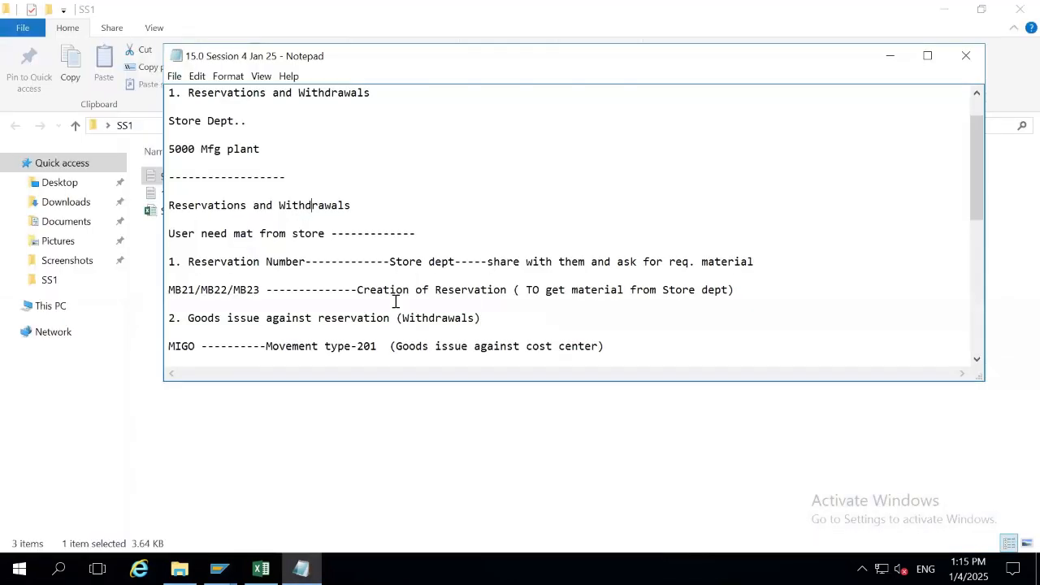
key("Down")
key("Down")
key("Down")
key("Down")
key("Down")
key("Down")
key("Down")
key("Down")
key("Down")
key("Down")
key("Down")
key("Down")
key("Down")
key("Down")
key("Down")
key("Down")
key("Down")
key("Down")
key("Down")
key("Down")
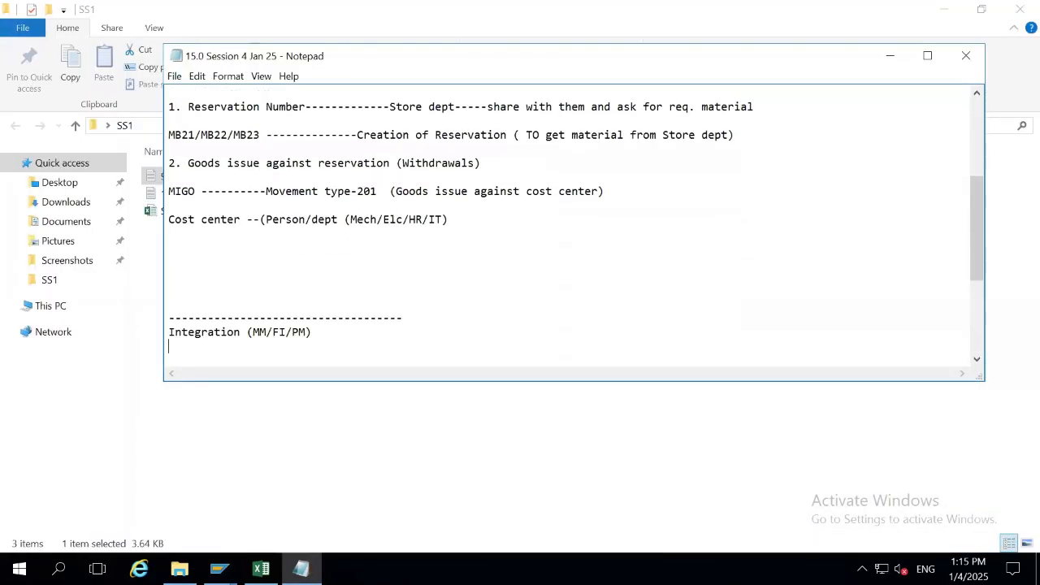
left_click(219, 569)
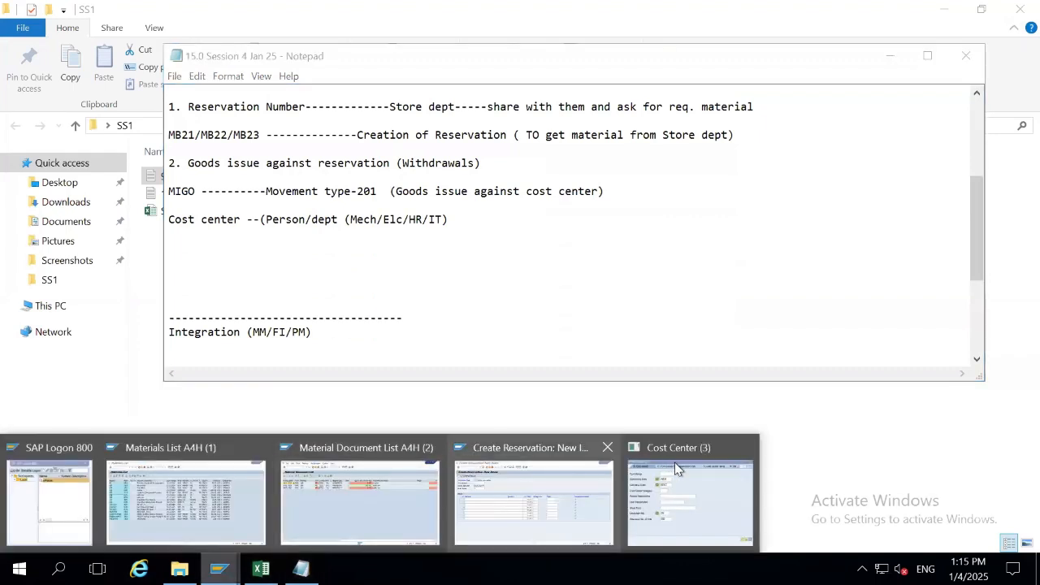
left_click(679, 469)
Search cost centers for controlling area A000 and assign EDCSTCTR to the reservation.
left_click(338, 160)
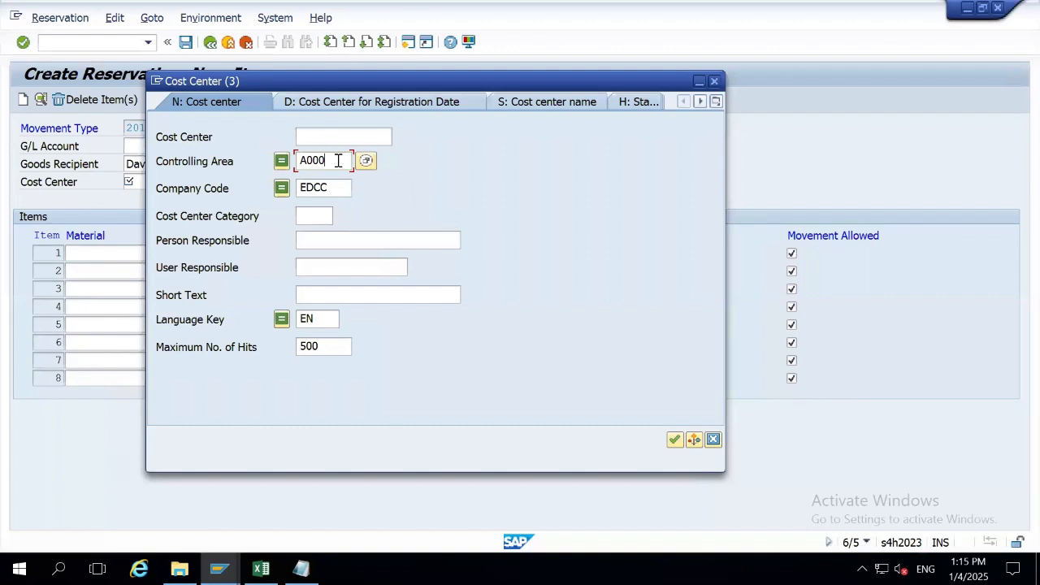
key("Return")
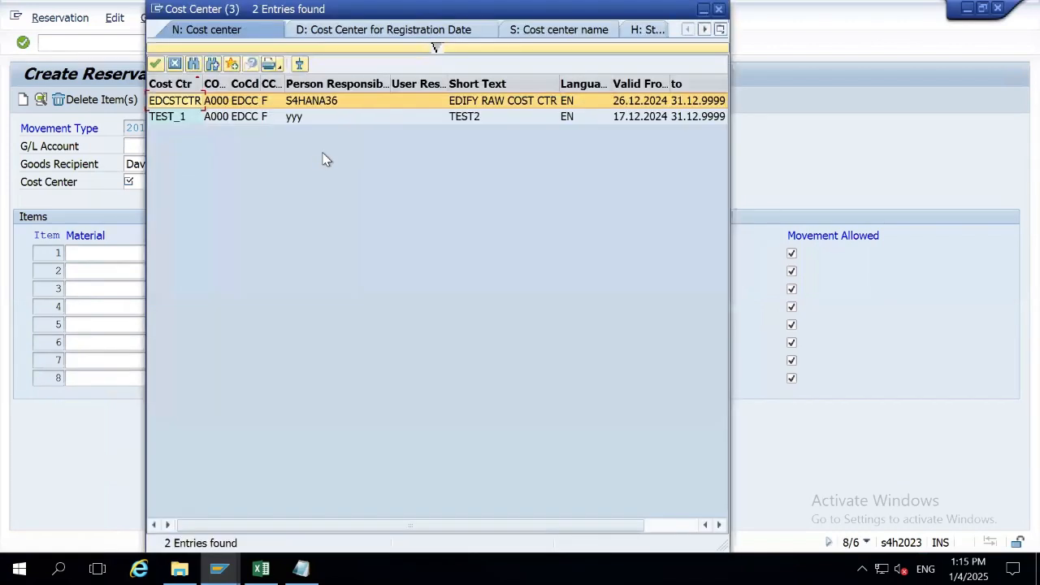
left_click(245, 104)
double_click(246, 104)
key("ctrl+c")
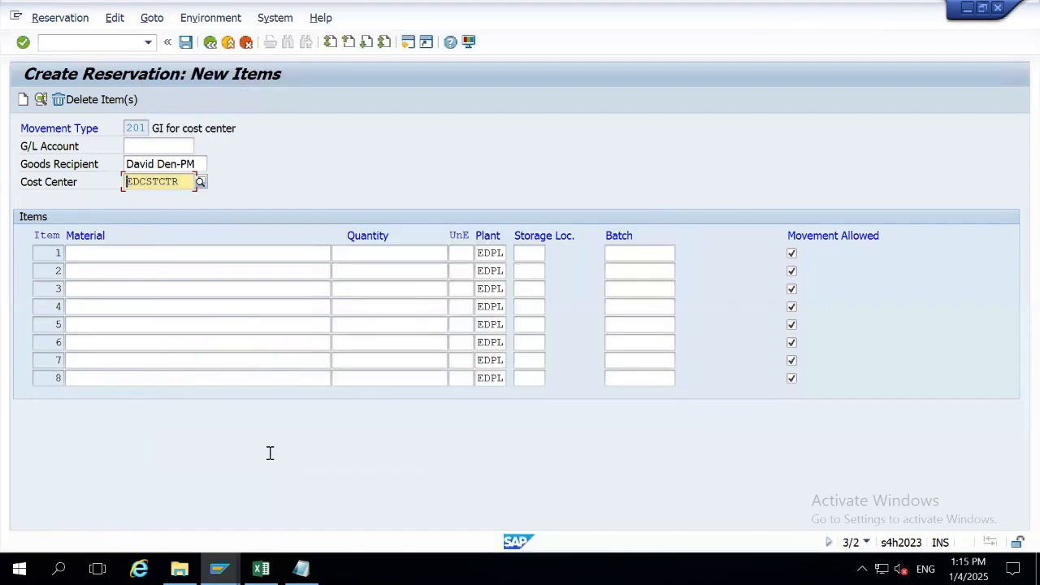
left_click(301, 569)
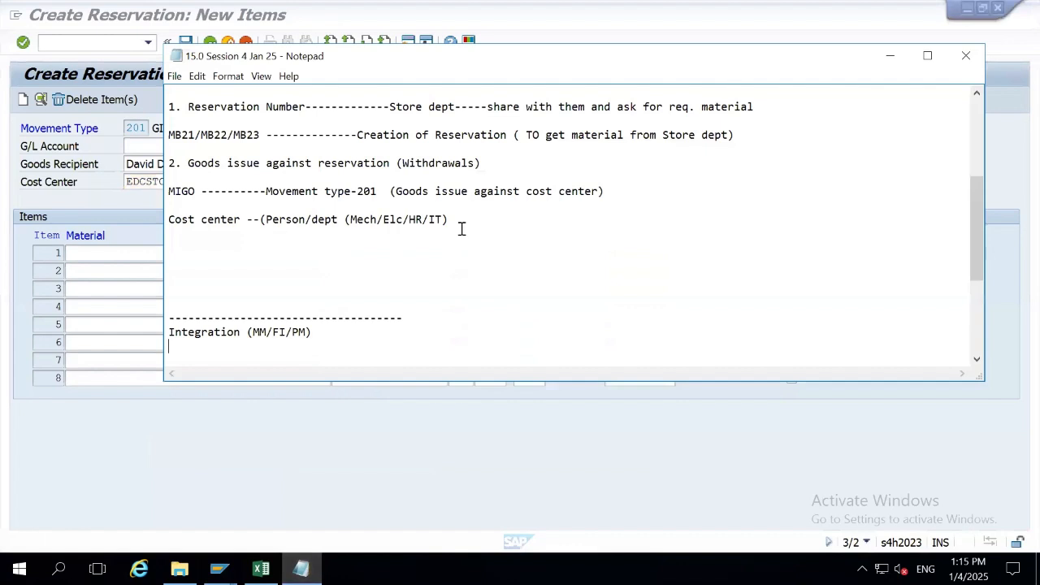
Paste EDCSTCTR onto the Cost center line of the Notepad session notes.
key("Delete")
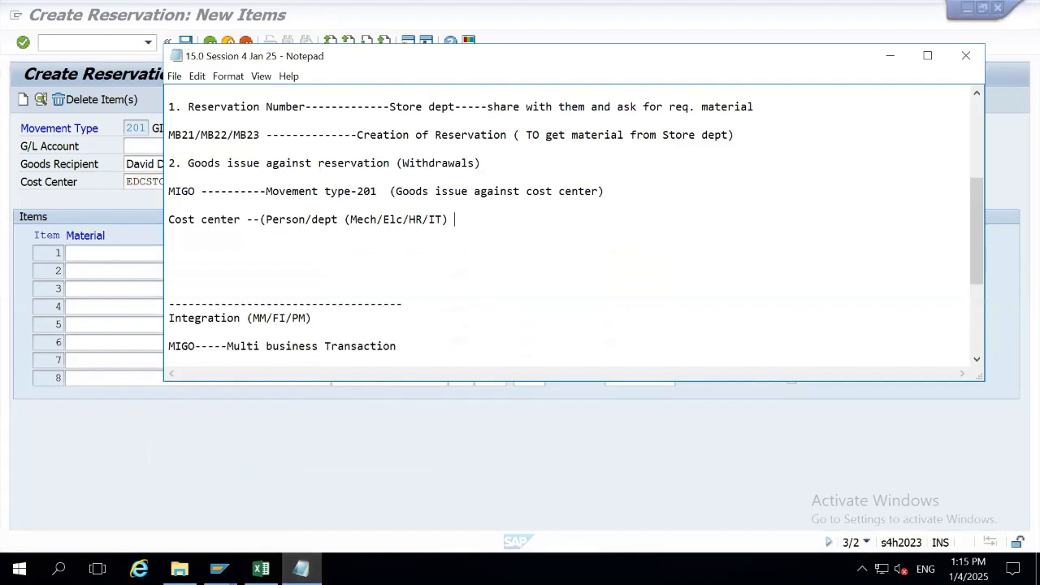
key("Return")
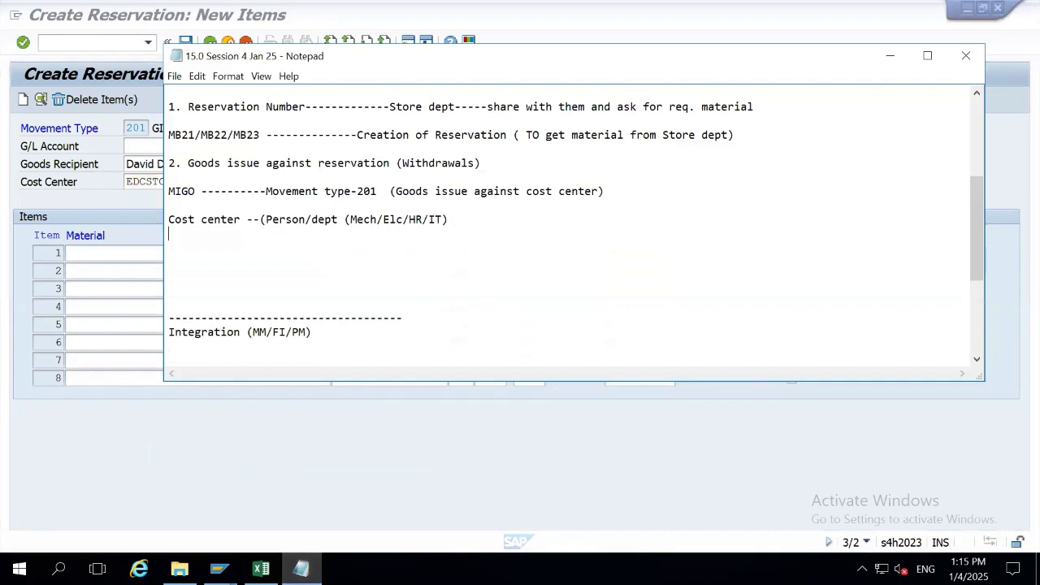
left_click(254, 219)
key("ctrl+v")
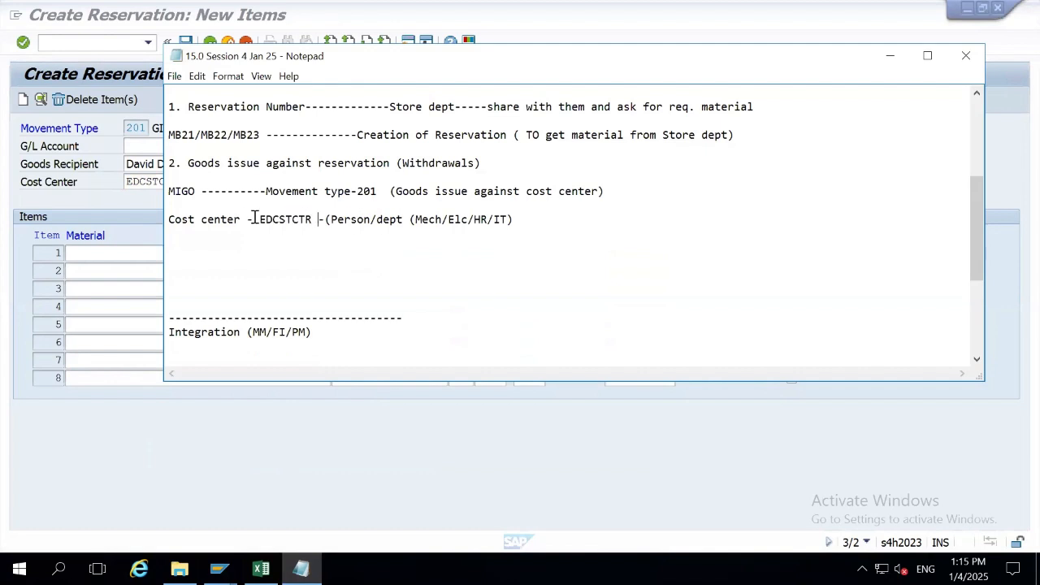
key("alt+Tab")
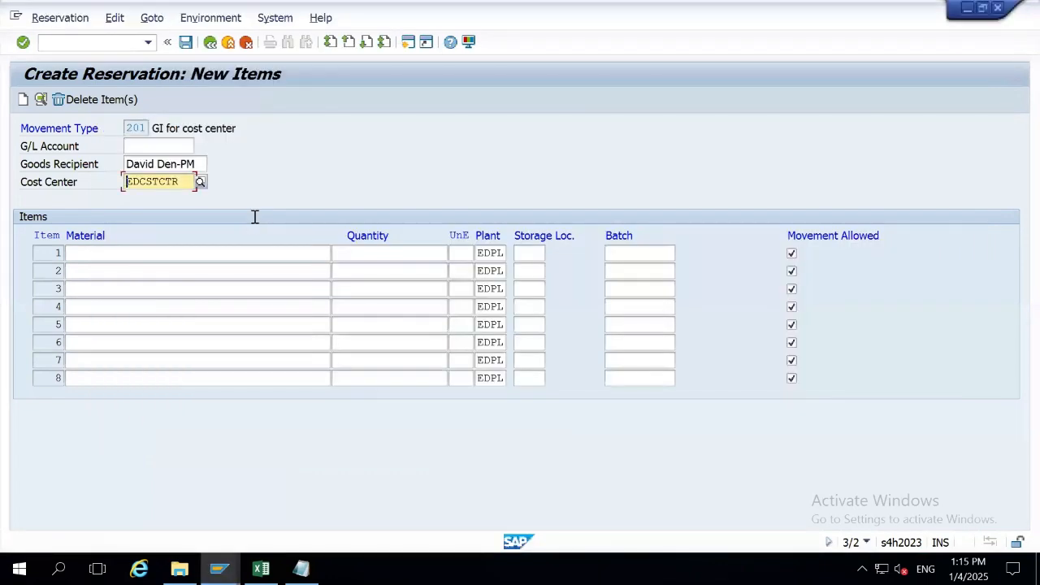
Enter material 168 (EDIFY RAW) with quantity 10 as item 1 and open its details.
left_click(169, 258)
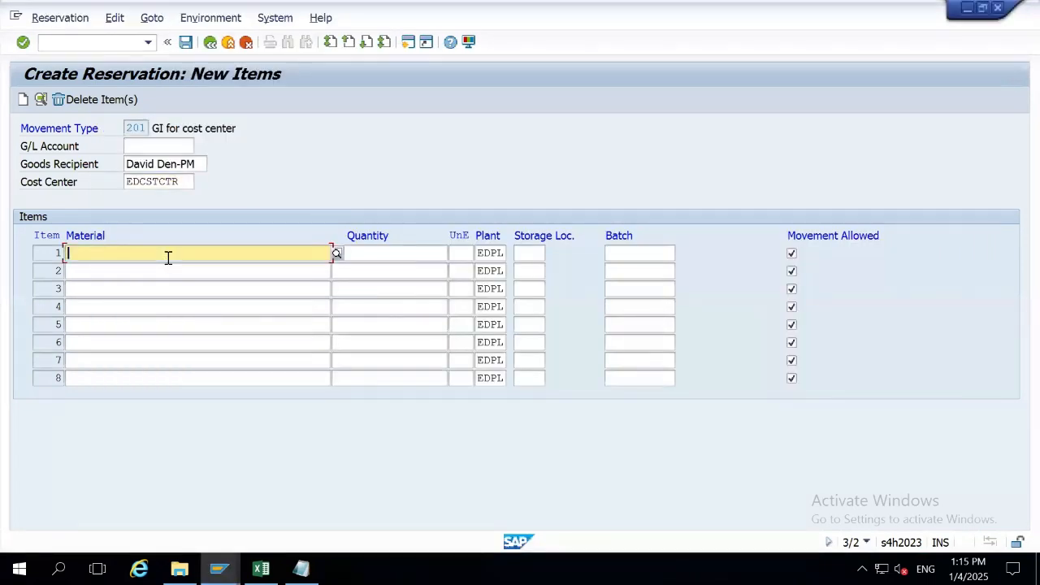
type("16")
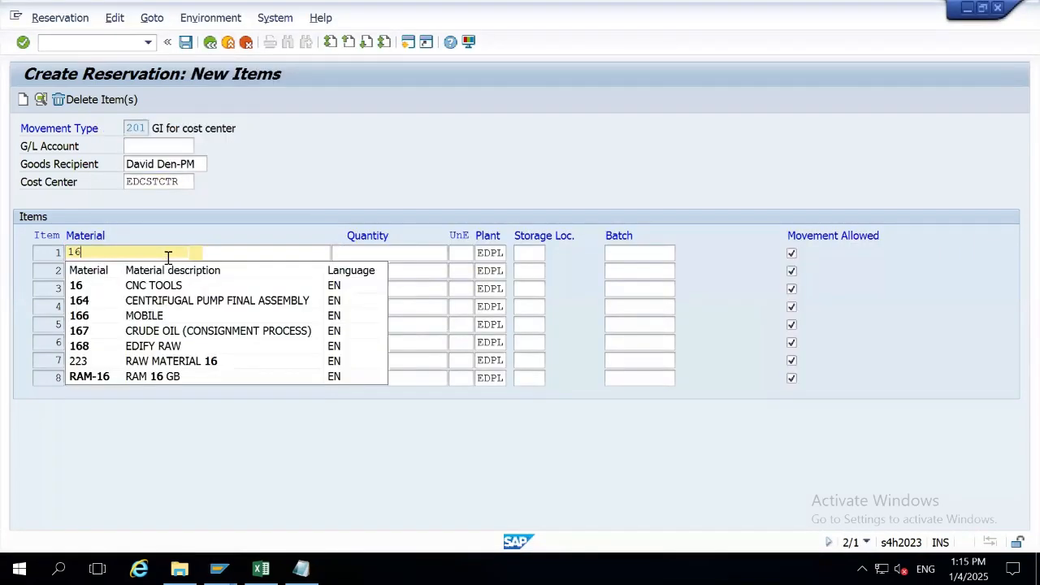
key("Down")
key("Down")
key("Down")
key("Down")
key("Return")
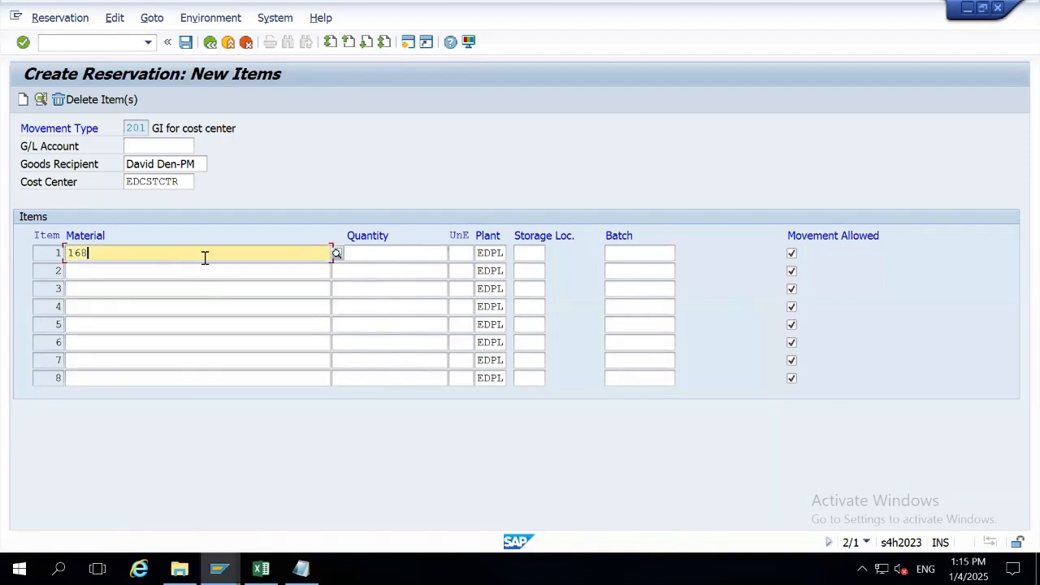
left_click(371, 252)
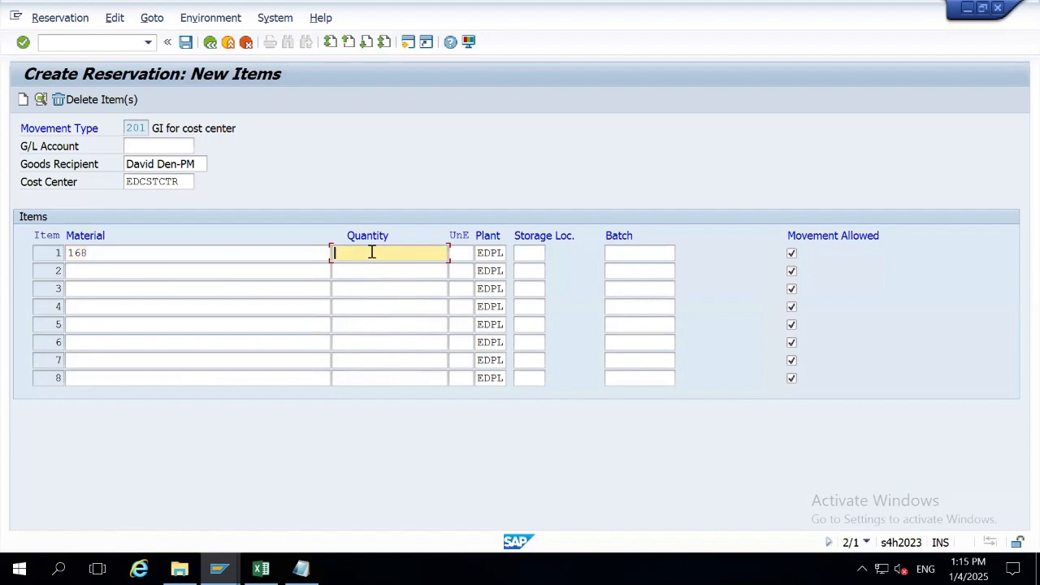
type("10")
key("Return")
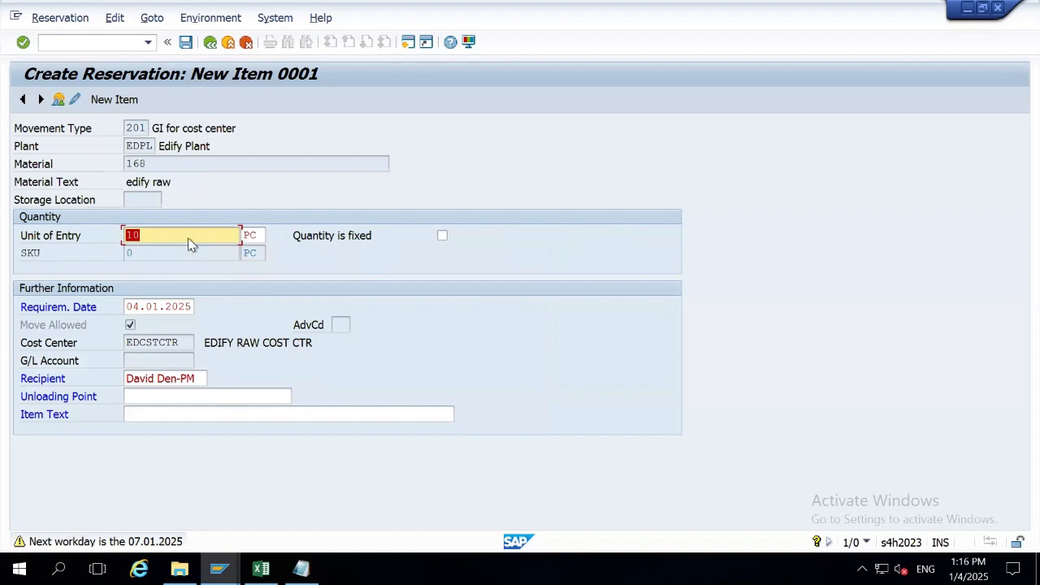
left_click(129, 201)
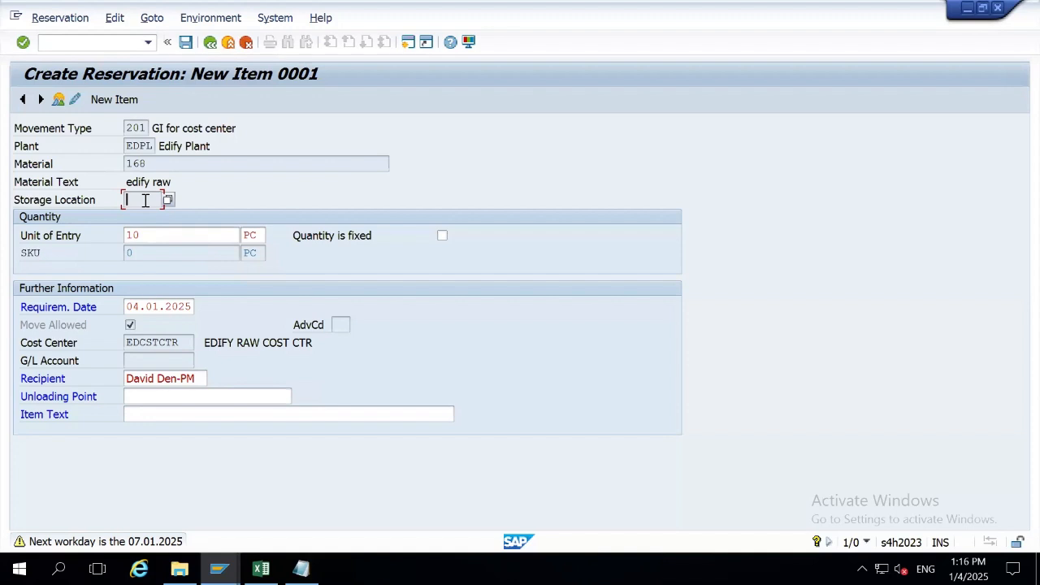
left_click(186, 400)
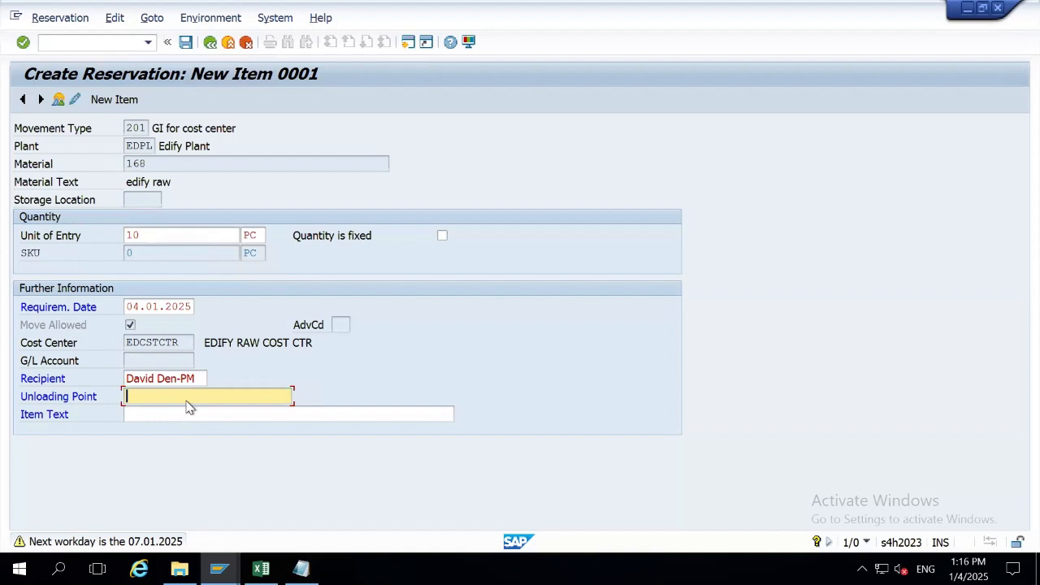
Set item 1's unloading point to 'Spart parts Zone'.
type("Spart parts Zone")
Enter item text 'Cast Iron Grade IS-2463', confirm, and return to Collective Processing.
left_click(191, 413)
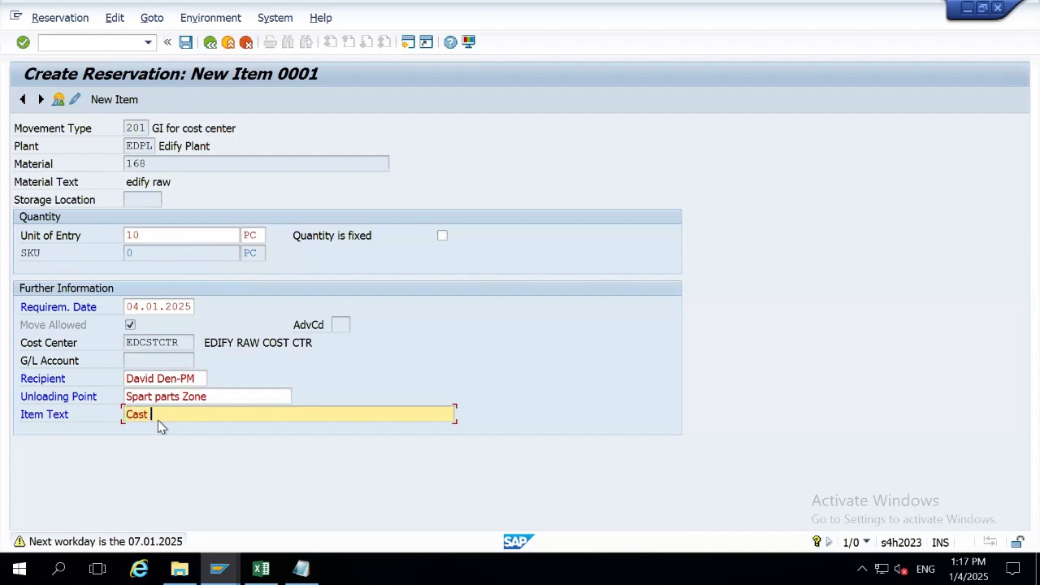
key("BackSpace")
type("ron Grade IS")
type("2463")
key("Left")
key("Left")
key("Left")
key("Left")
type("-")
key("Return")
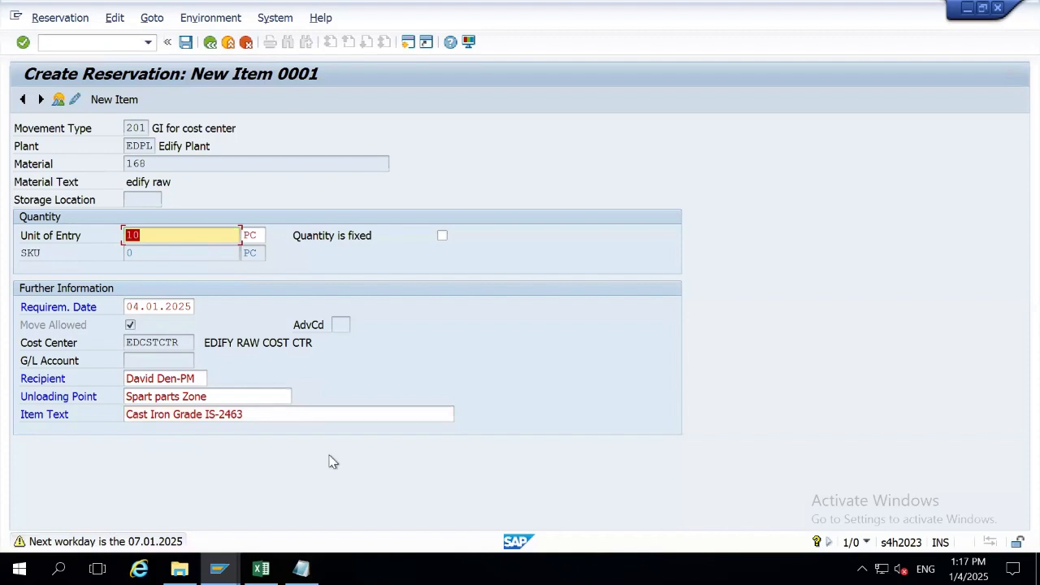
key("Return")
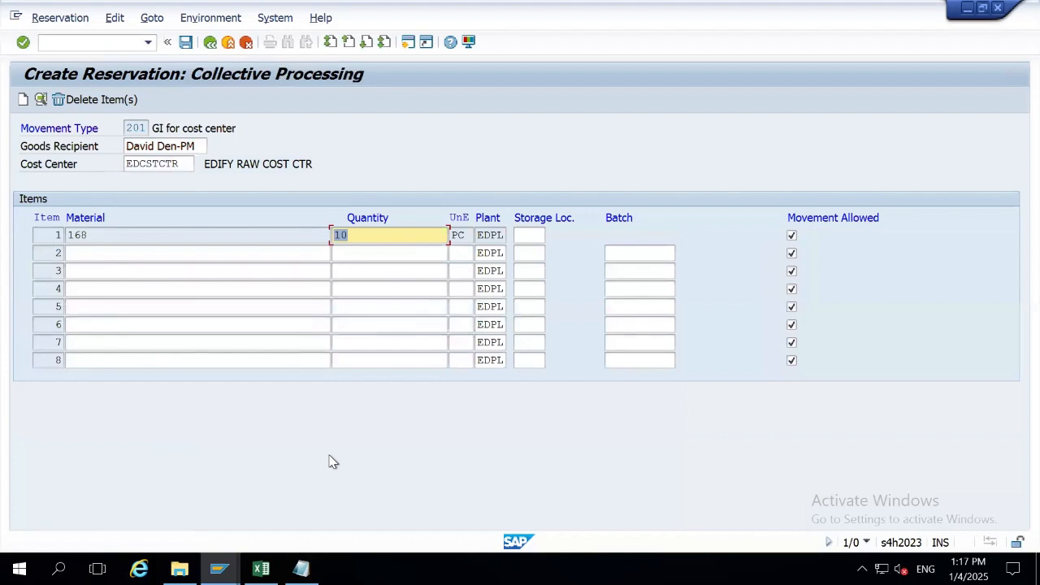
double_click(132, 130)
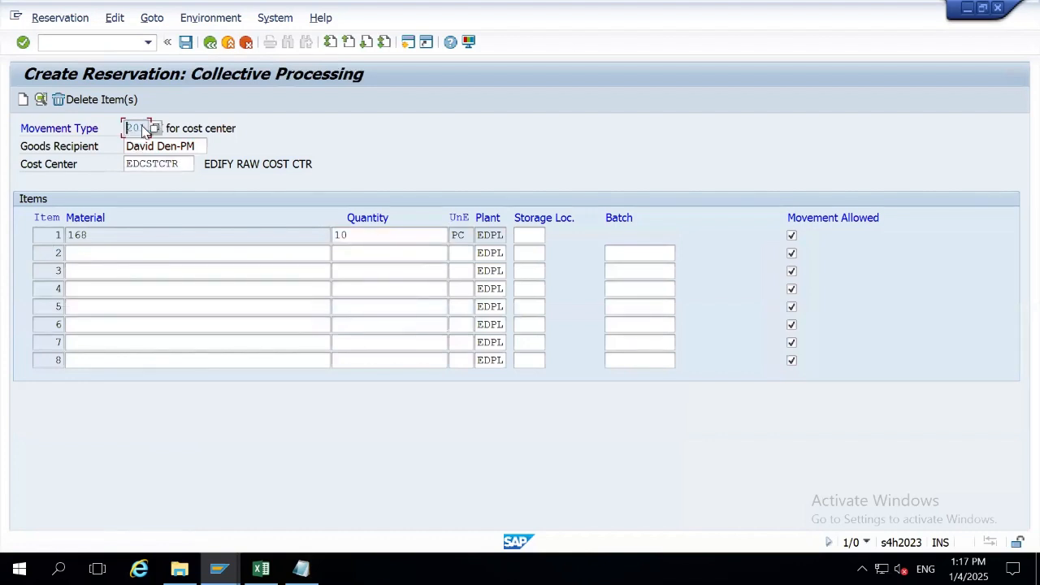
left_click(169, 162)
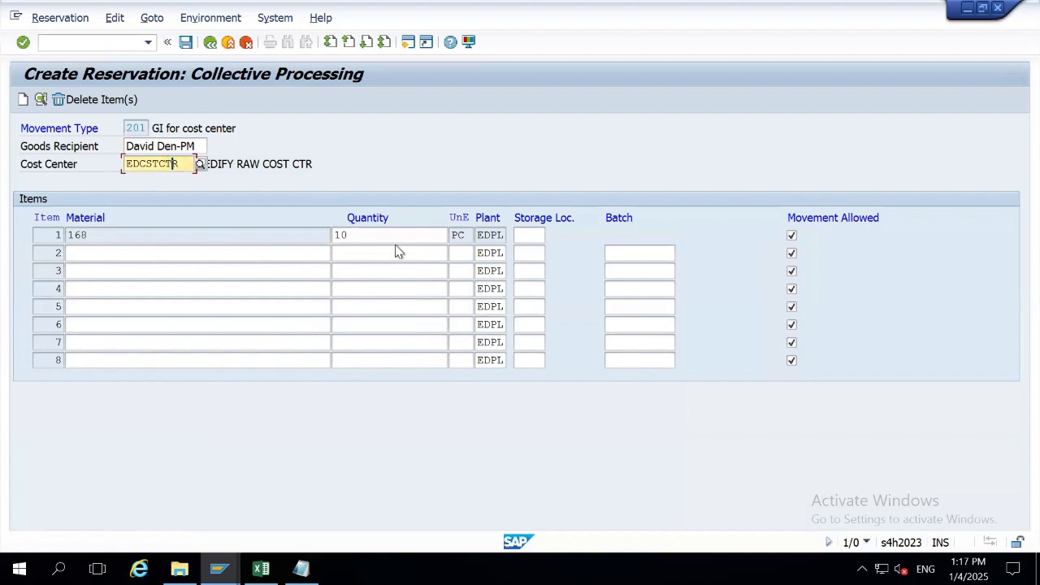
key("Tab")
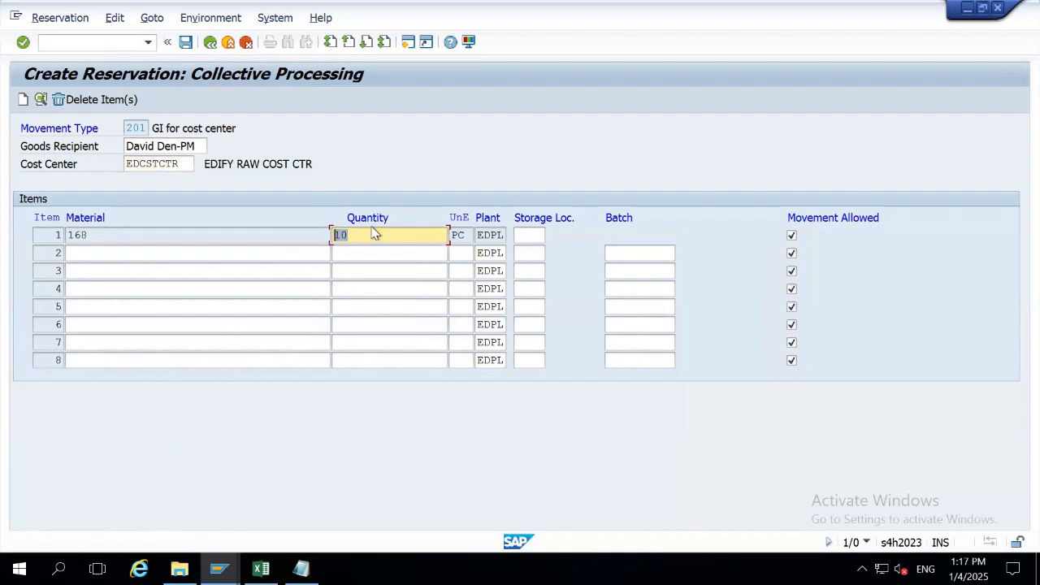
left_click(526, 241)
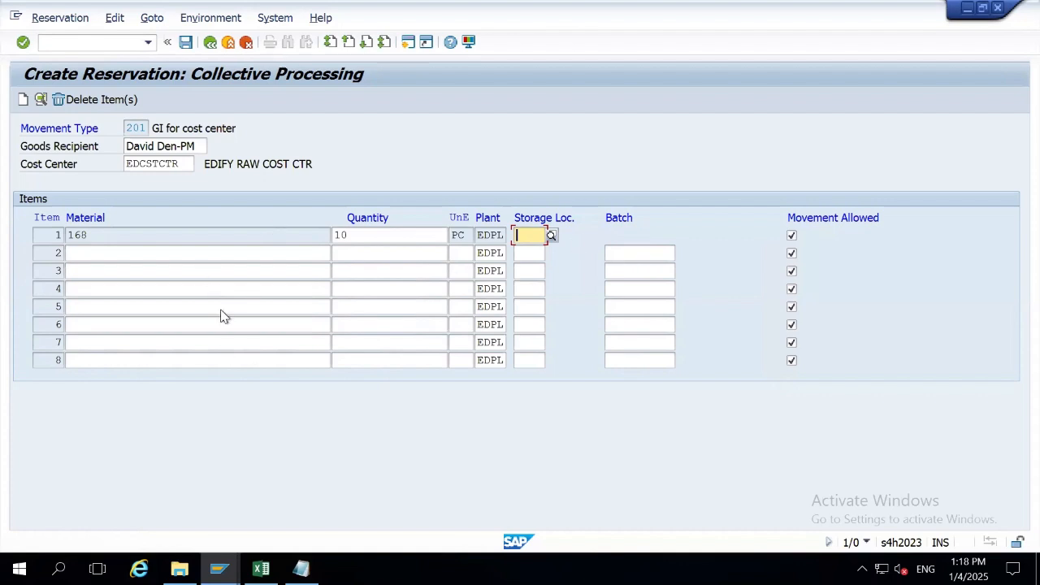
left_click(186, 43)
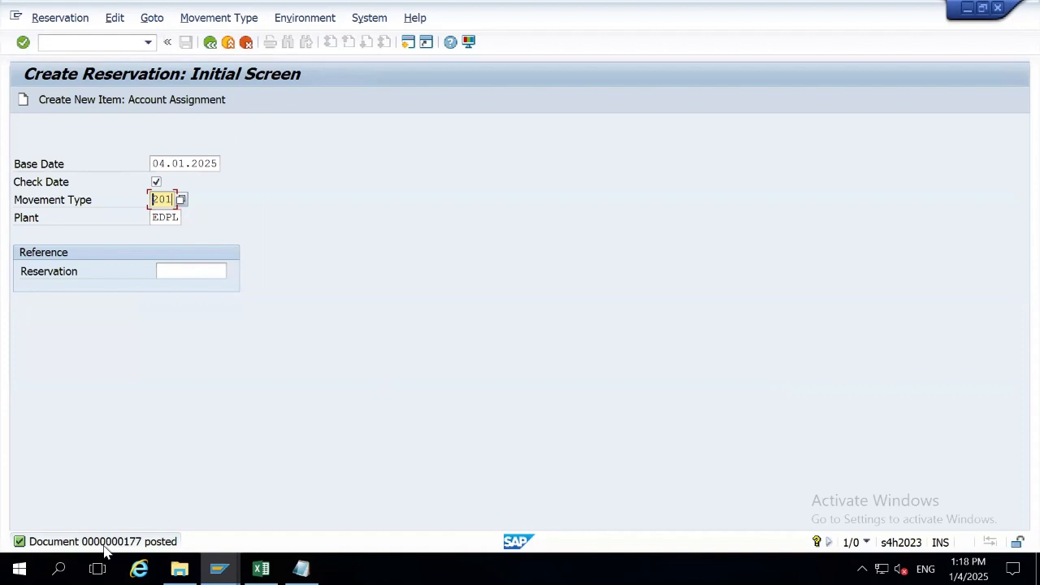
double_click(108, 549)
left_click_drag(162, 277, 89, 274)
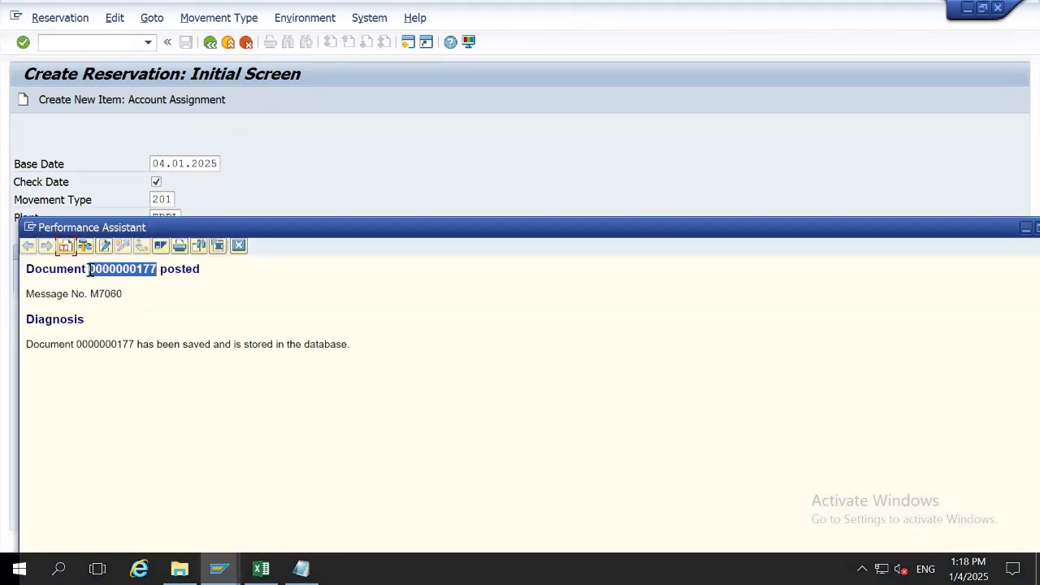
left_click(238, 245)
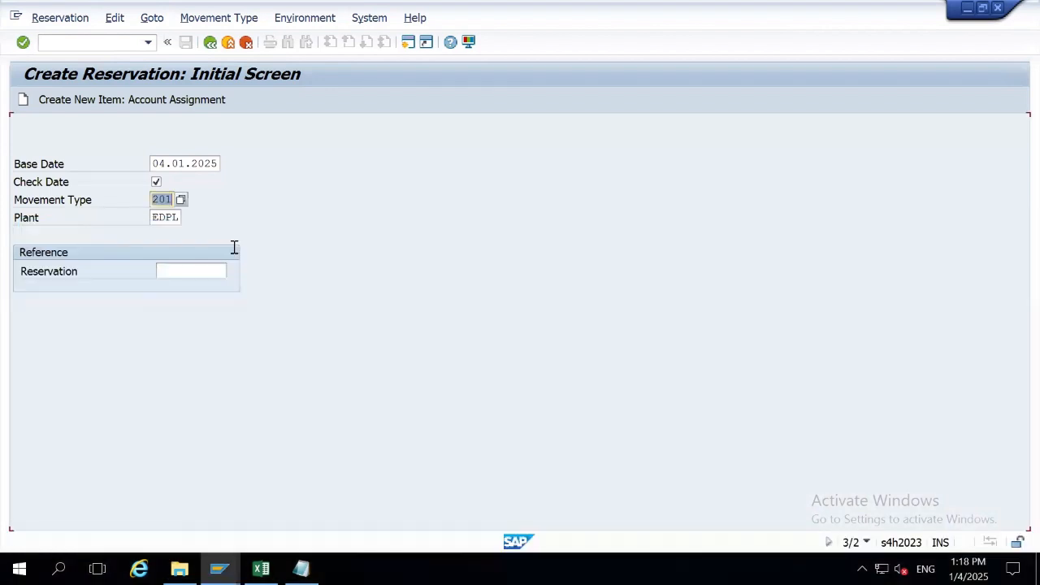
left_click(209, 41)
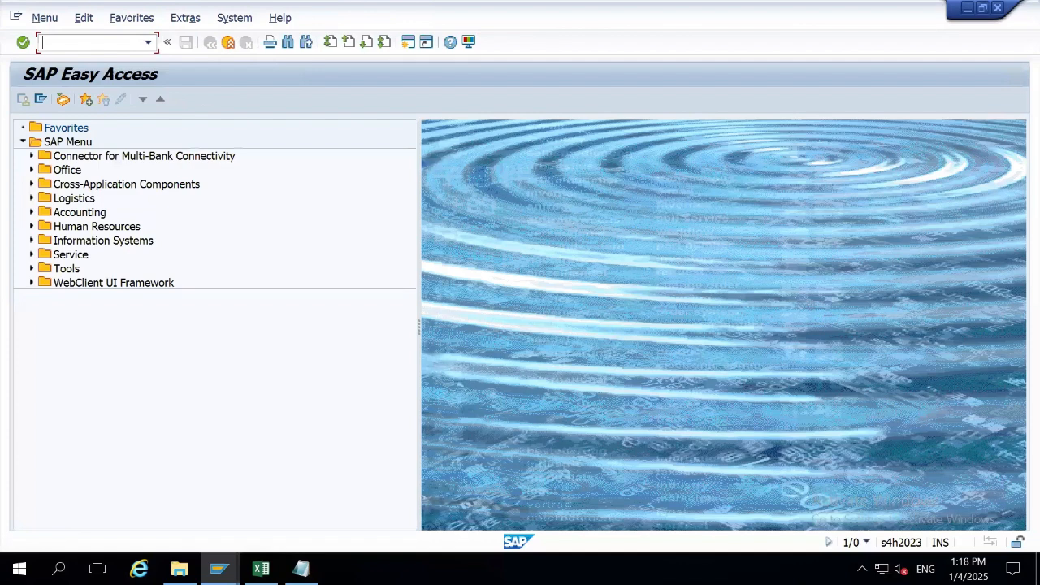
type("mb22")
key("Return")
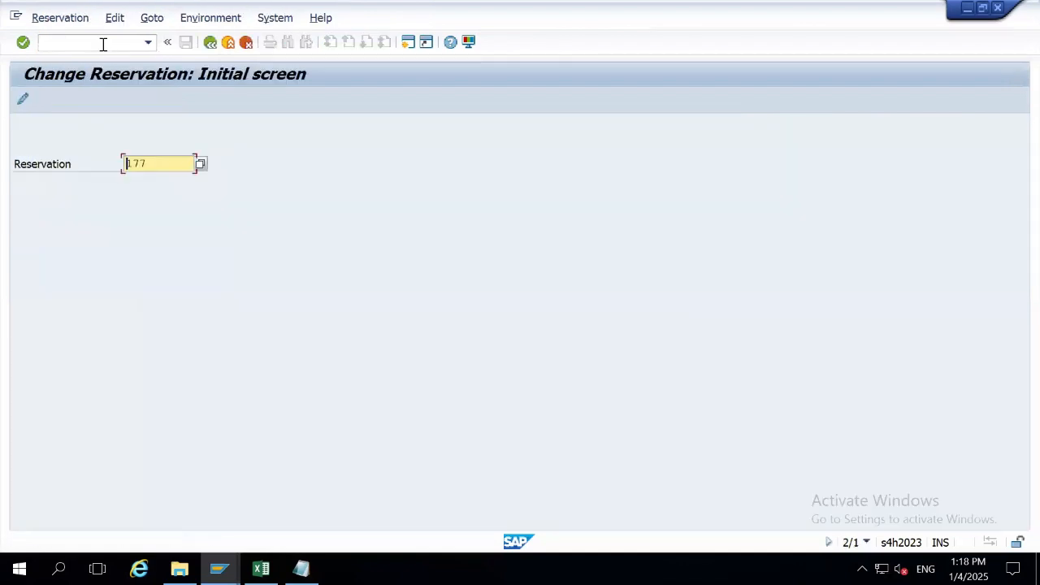
key("Return")
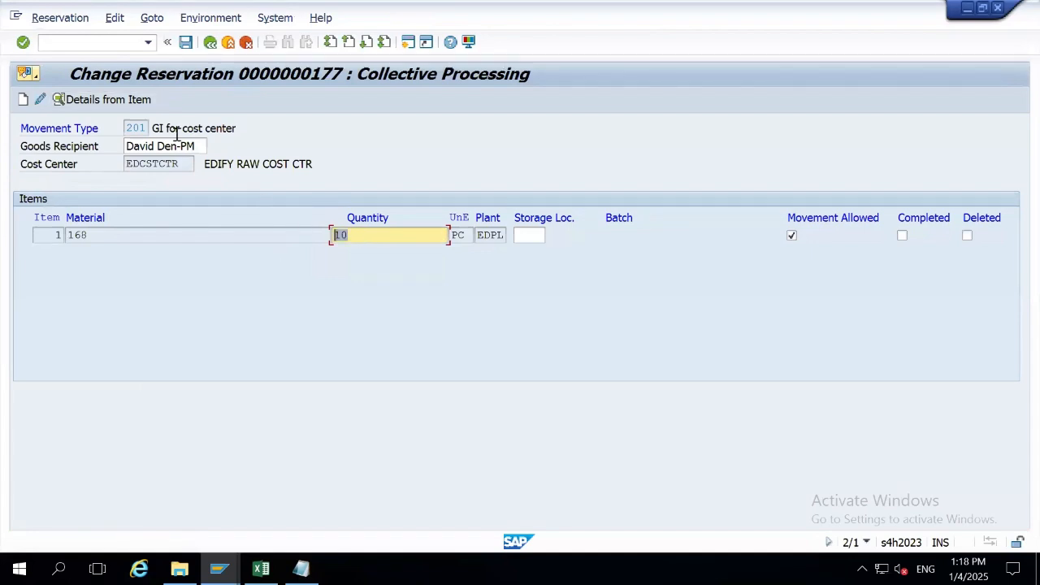
left_click_drag(195, 150, 100, 158)
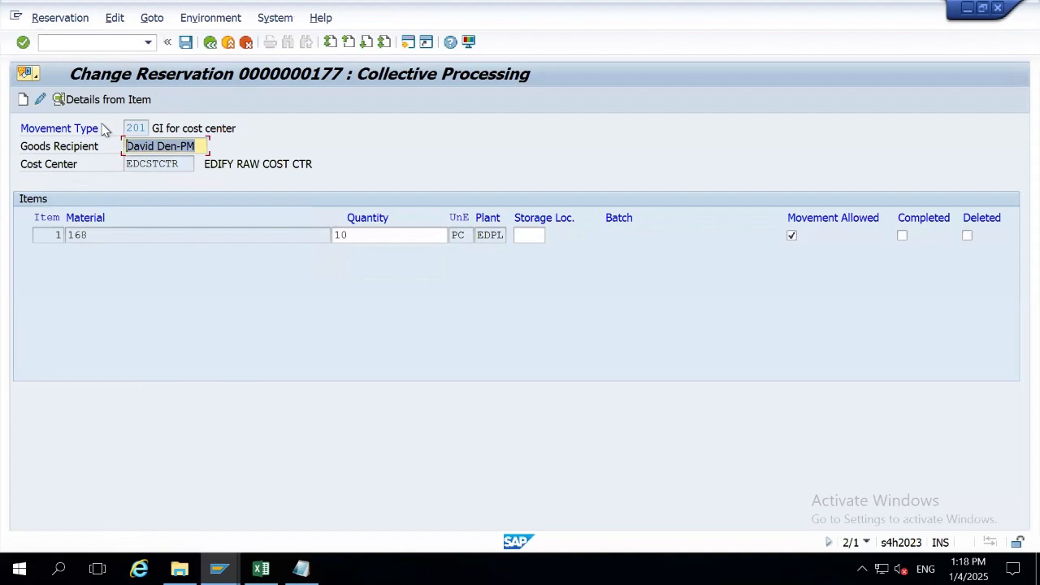
left_click(57, 100)
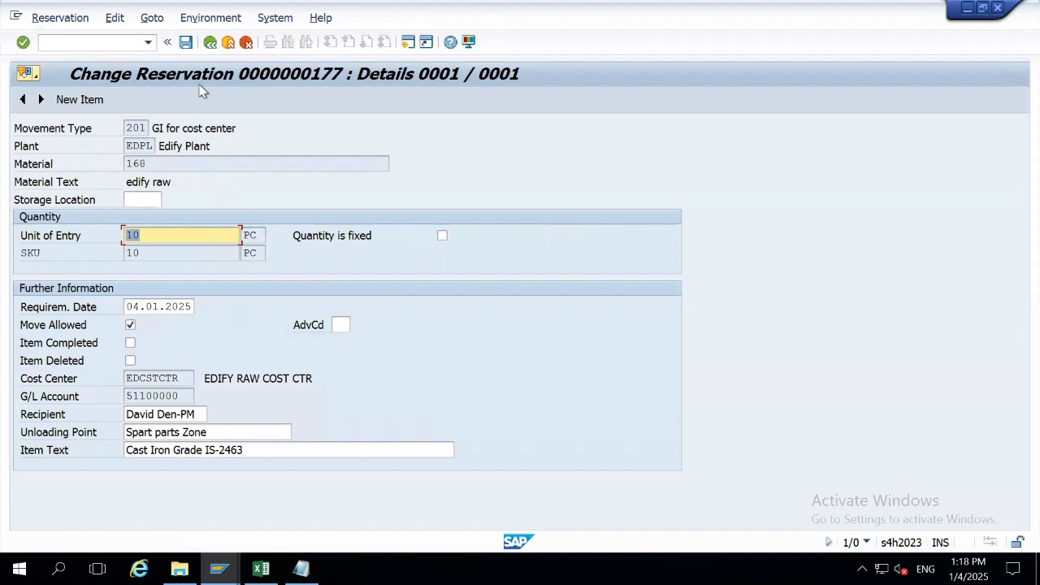
left_click_drag(125, 307, 207, 305)
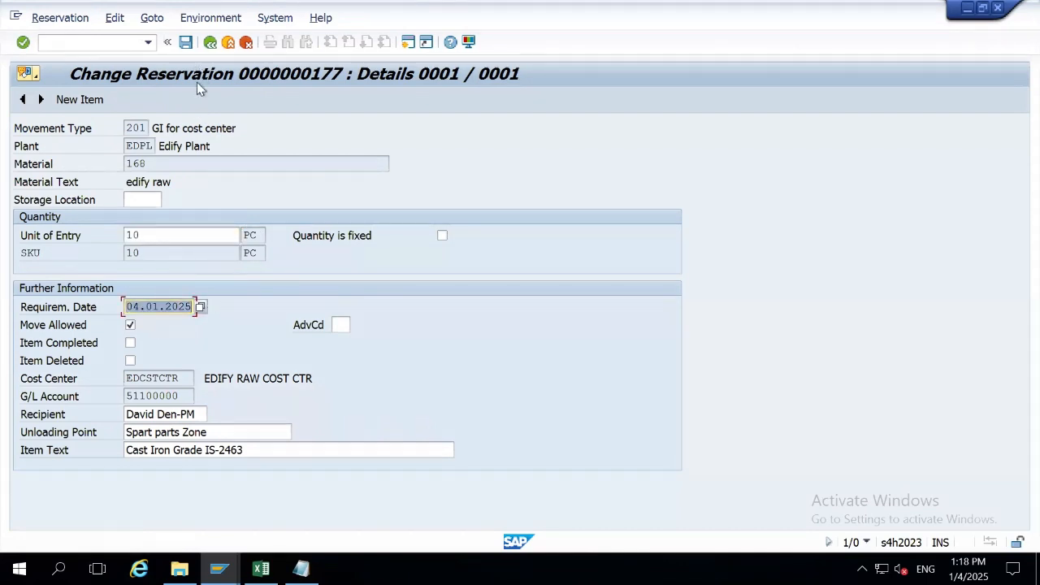
left_click(186, 42)
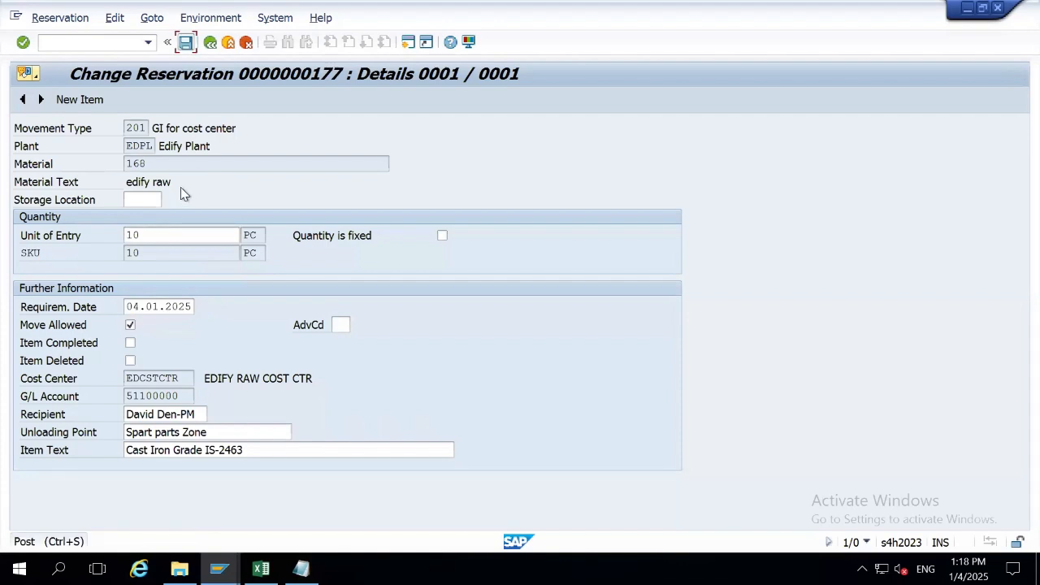
double_click(158, 235)
left_click(187, 45)
left_click(209, 43)
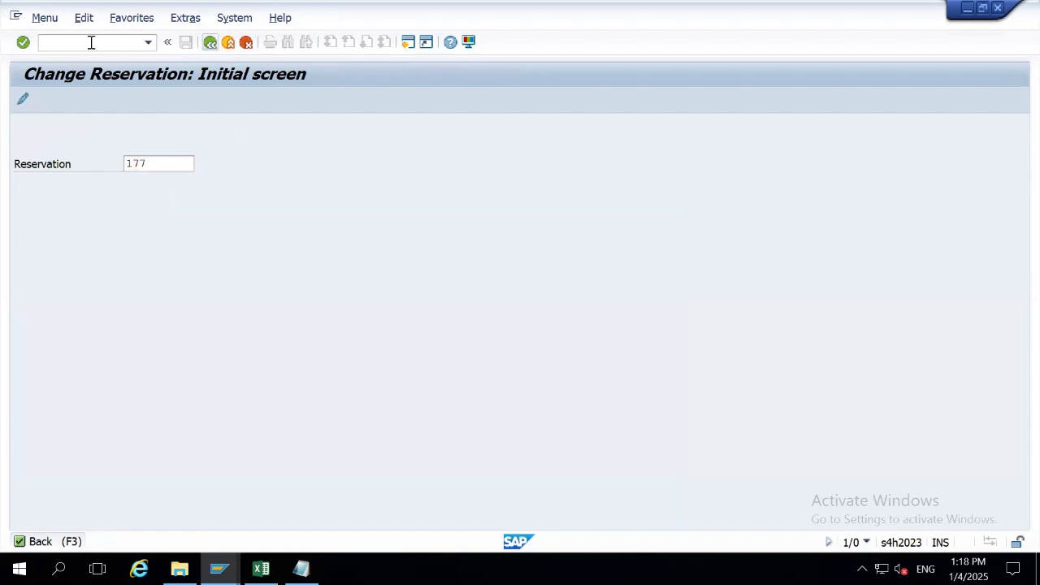
type("mb23")
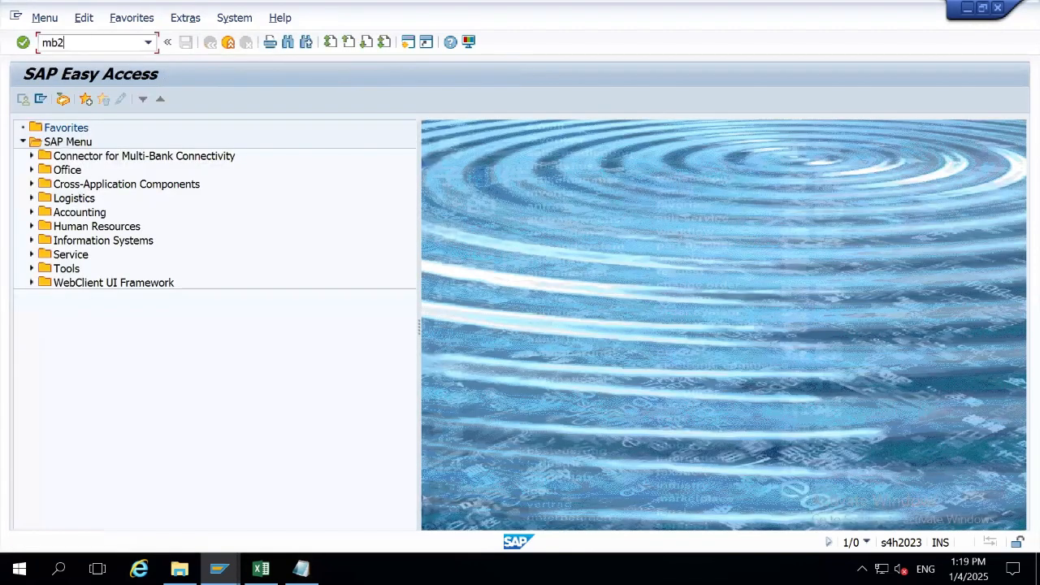
key("Return")
key("Return")
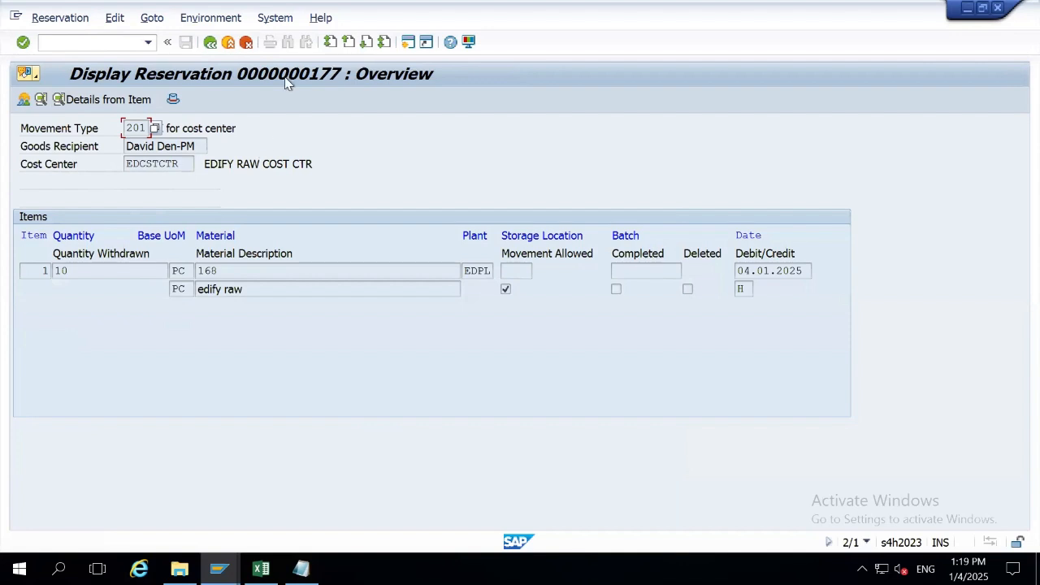
left_click_drag(199, 145, 123, 146)
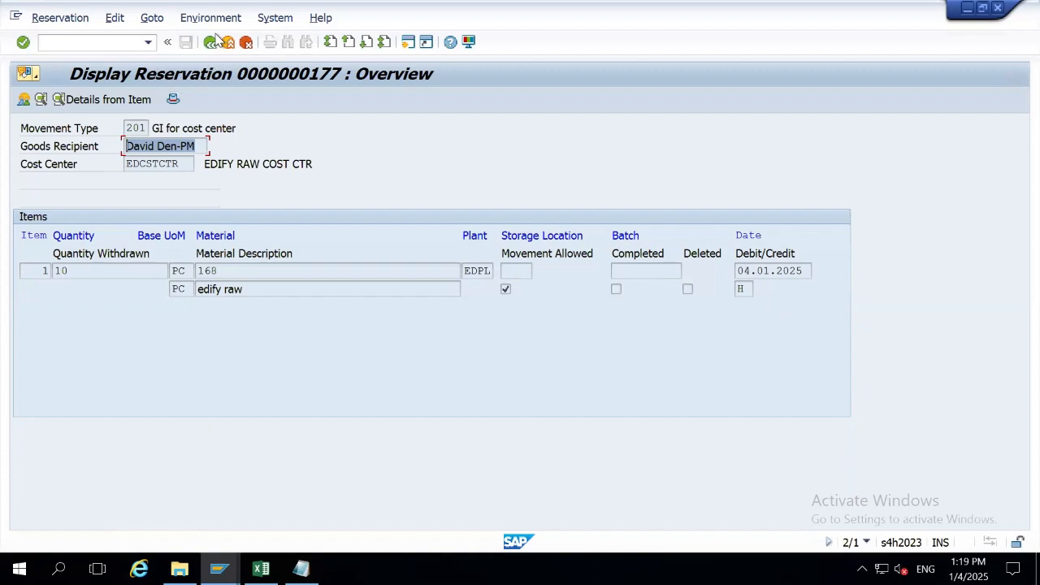
left_click(211, 42)
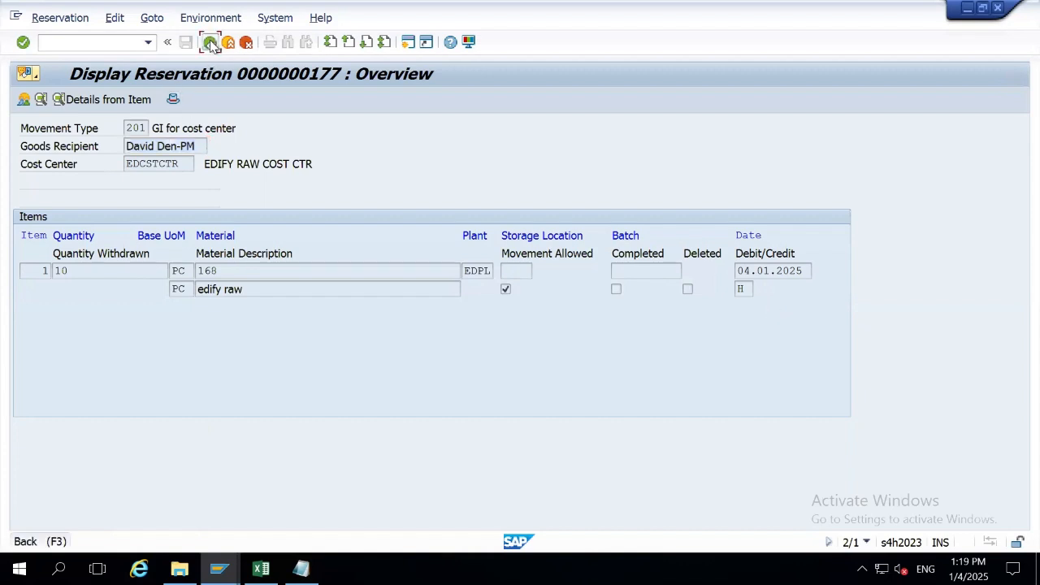
left_click(129, 129)
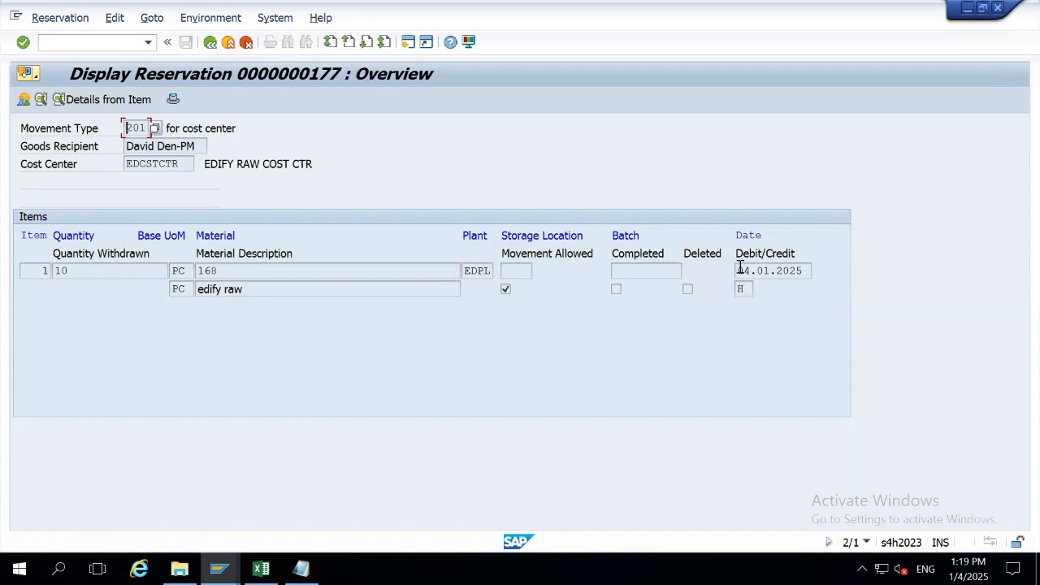
left_click(210, 43)
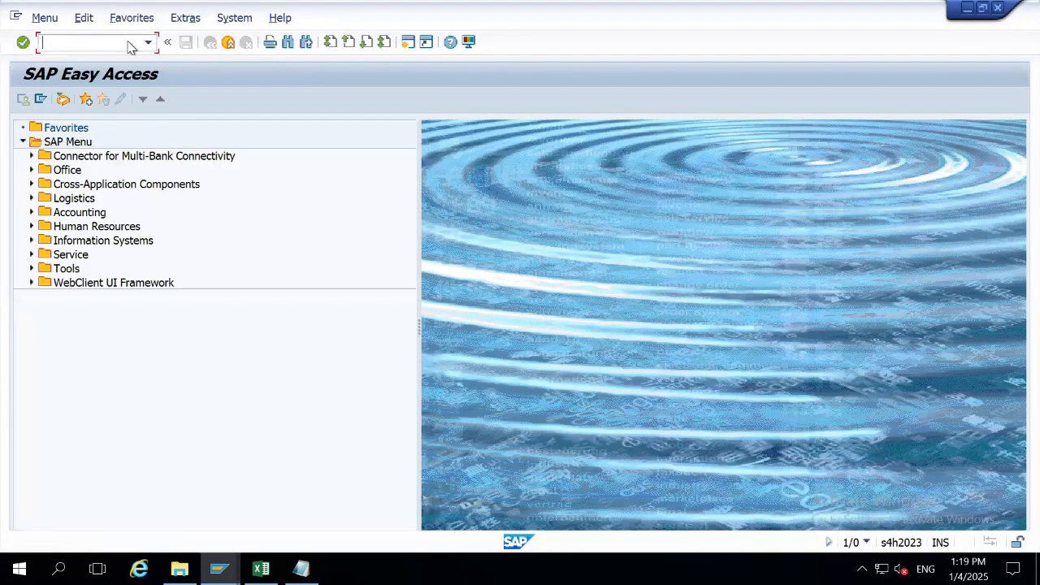
Run the MMBE stock overview for material 168.
key("alt+Tab")
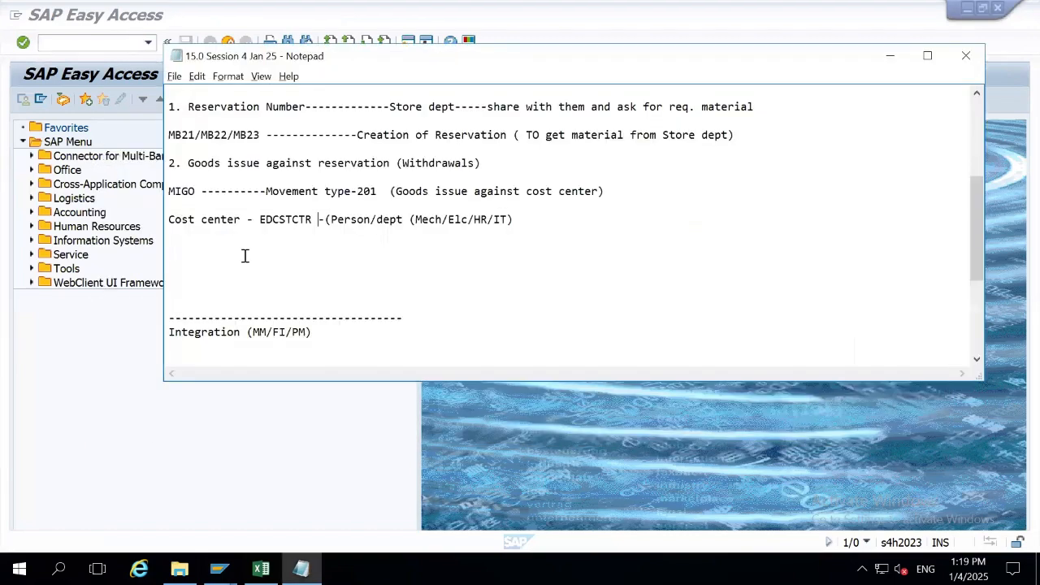
left_click(144, 427)
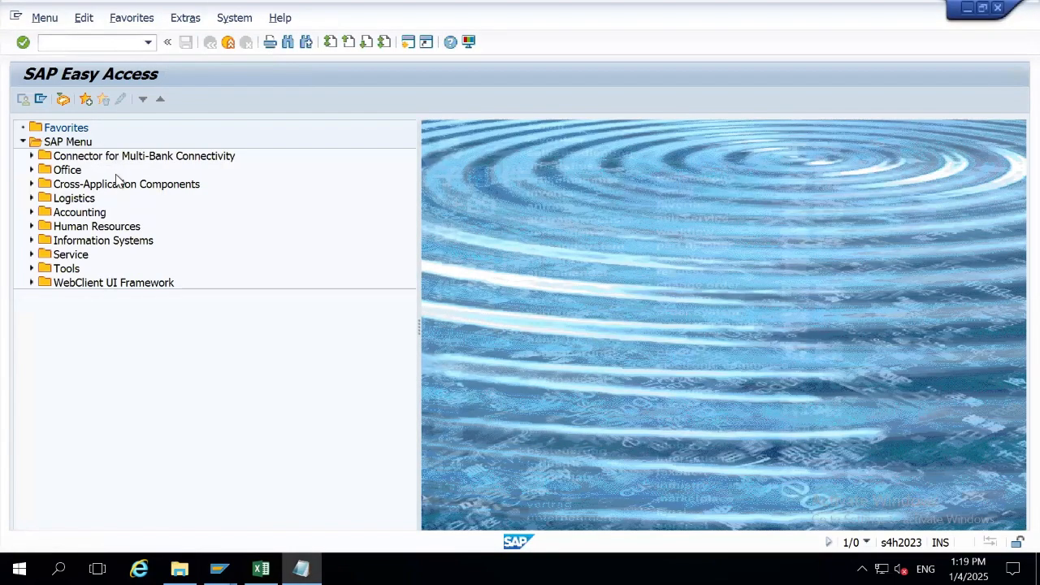
left_click(83, 42)
type("mmbe")
key("Return")
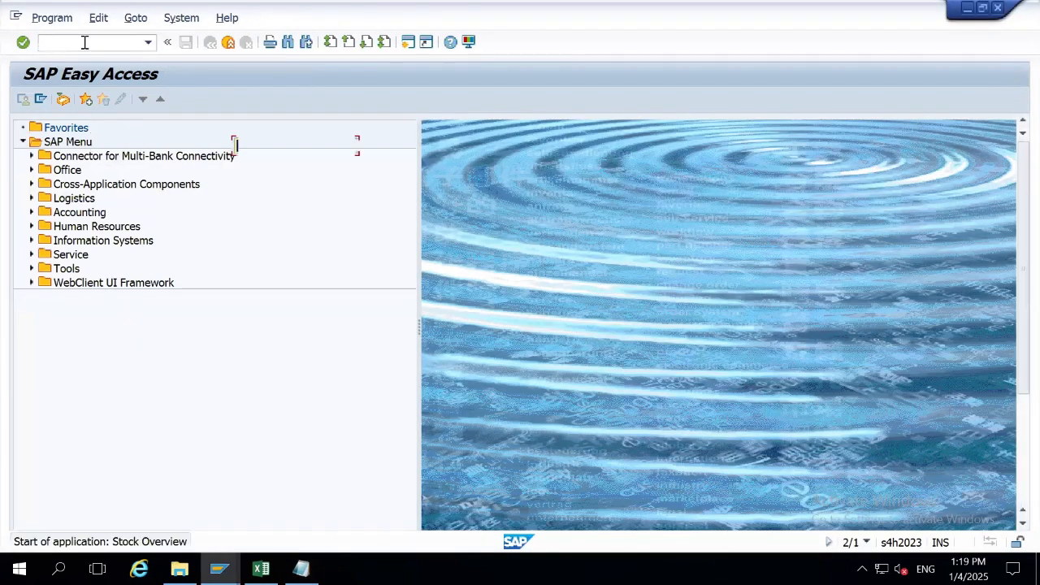
left_click(23, 100)
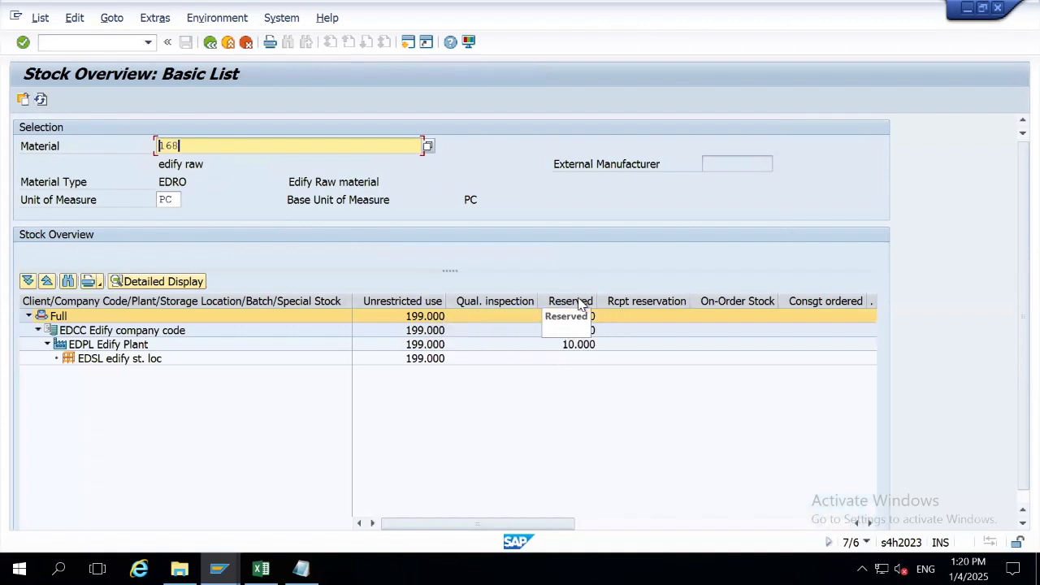
Check the 10.000 reserved and 199.000 unrestricted quantities at Edify Plant.
left_click(583, 346)
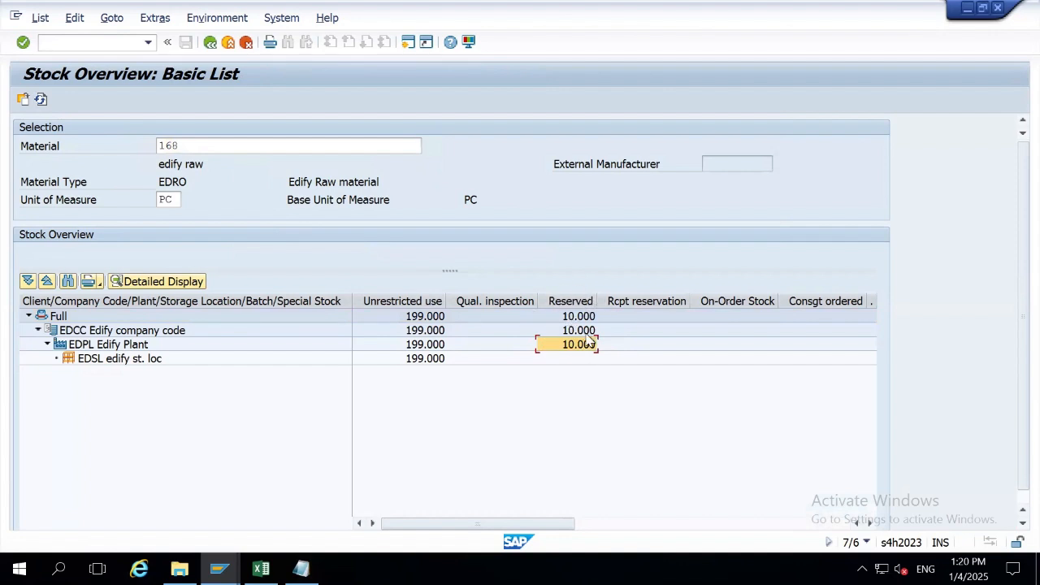
left_click(412, 365)
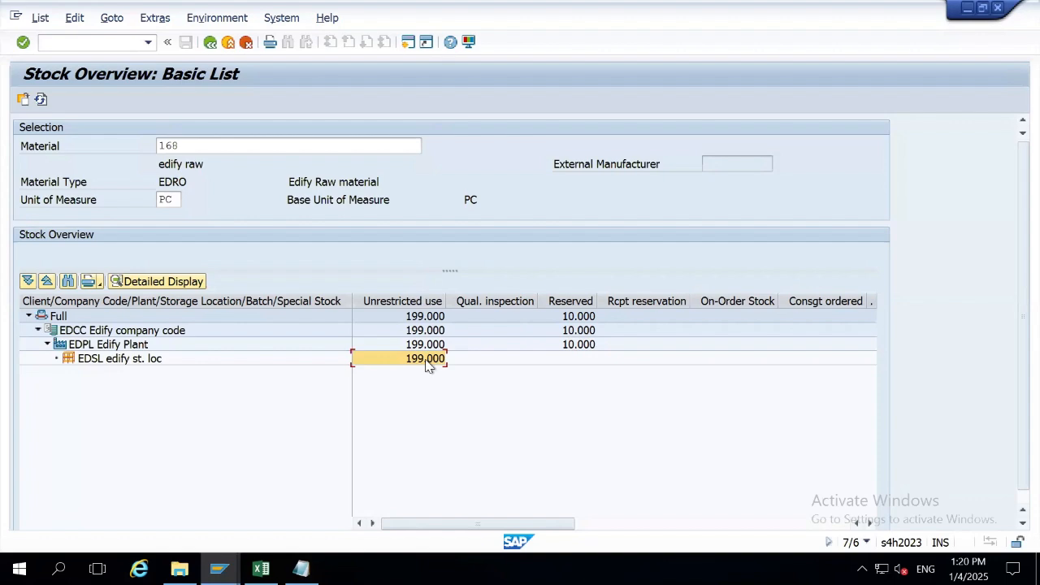
key("alt+Tab")
key("alt+Tab")
Add a 'Reservation Number-177' line to the notes above the goods issue line.
left_click(301, 569)
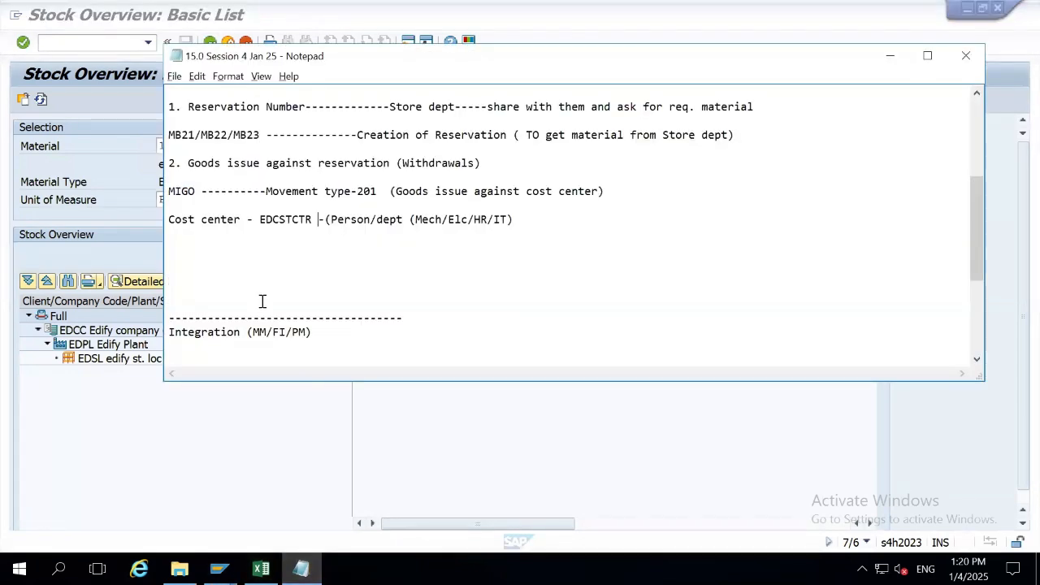
left_click_drag(481, 163, 254, 165)
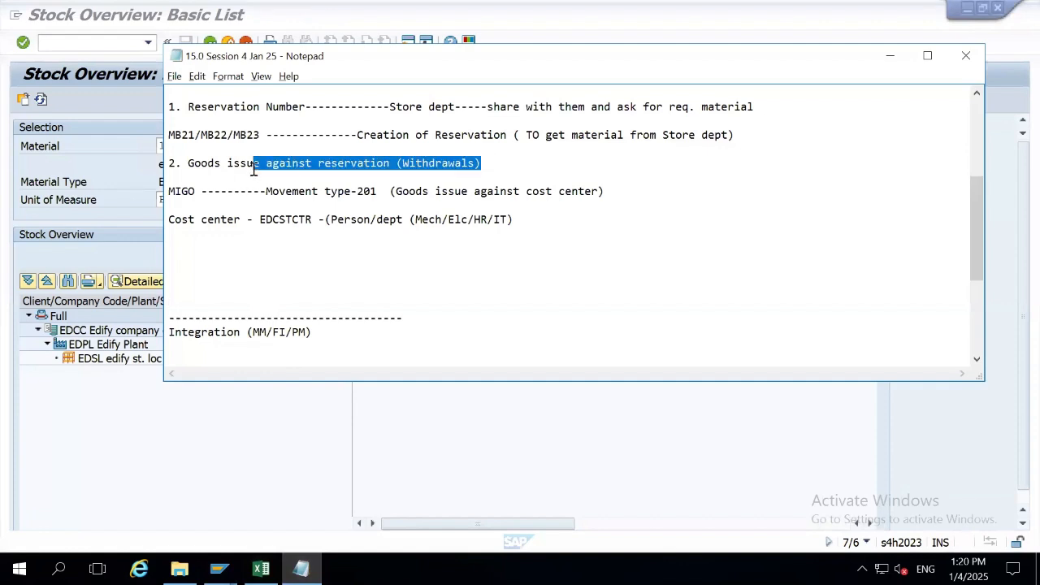
left_click(265, 142)
key("Return")
type("Reservation Number")
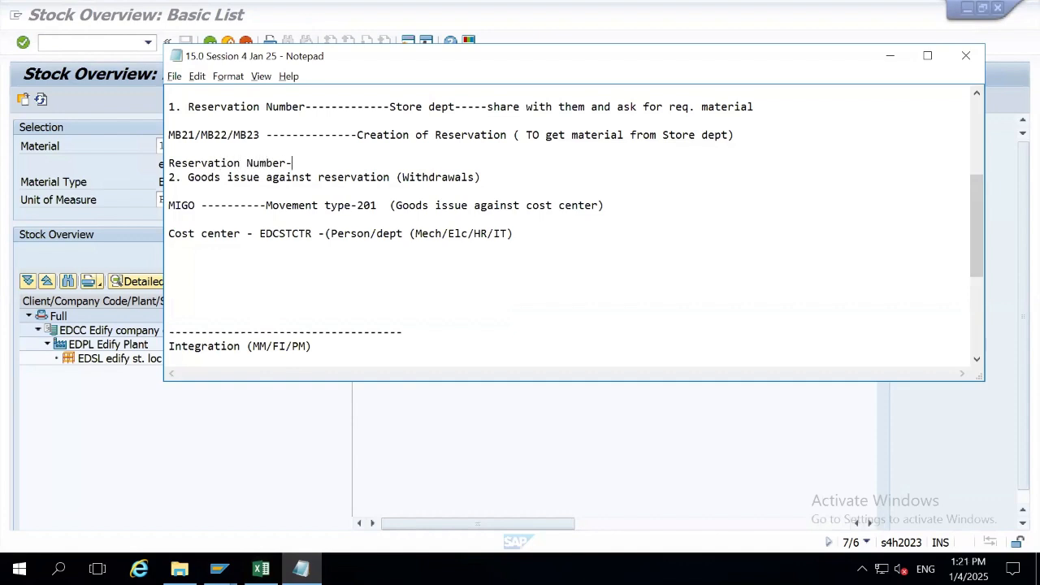
type("-177")
key("Return")
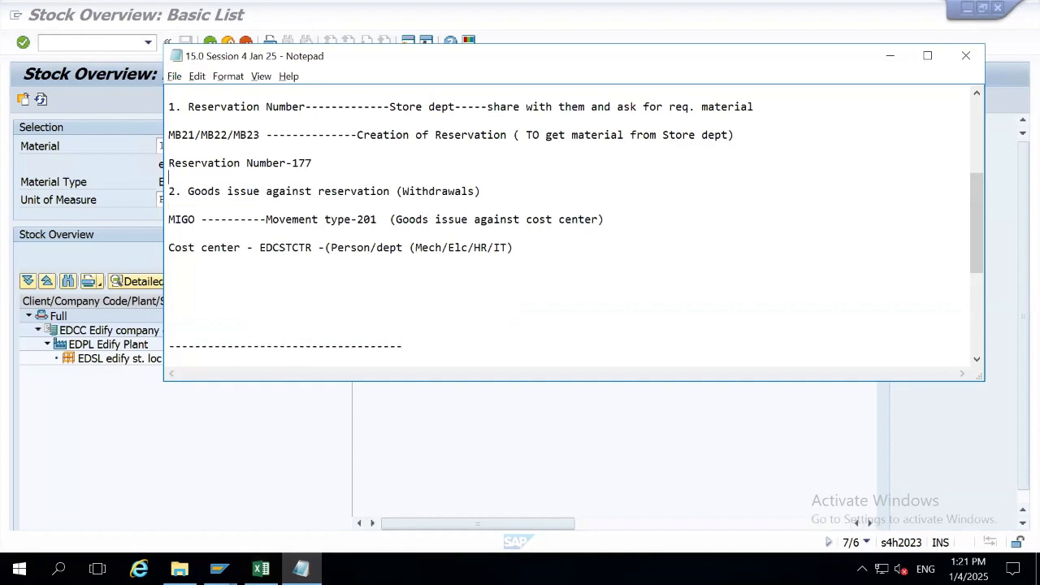
Add a 'Cost center to be entered' line below the MB21/MB22/MB23 line.
left_click(265, 143)
left_click_drag(282, 189, 255, 191)
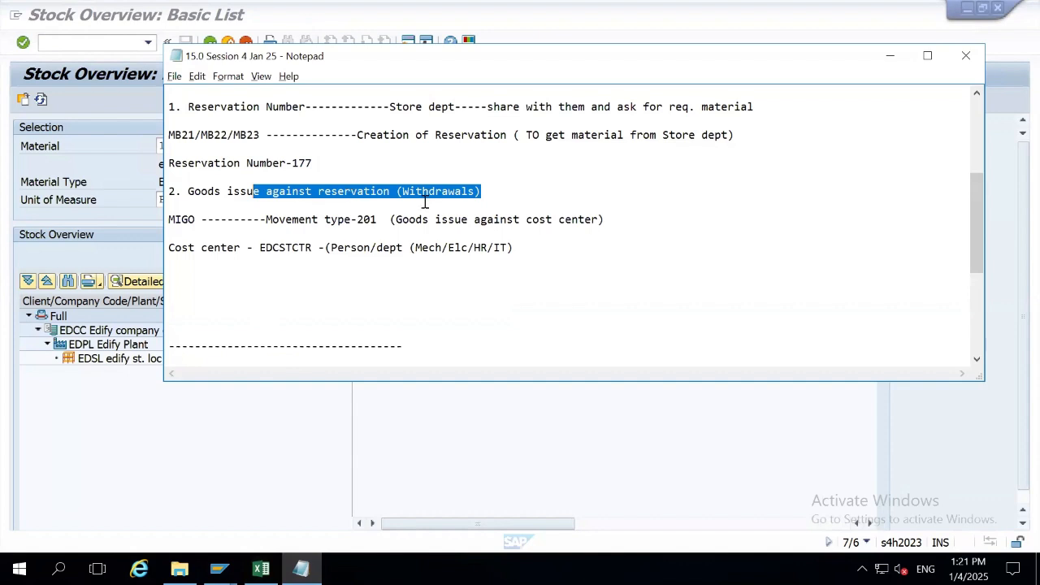
left_click(520, 247)
left_click_drag(206, 247, 168, 248)
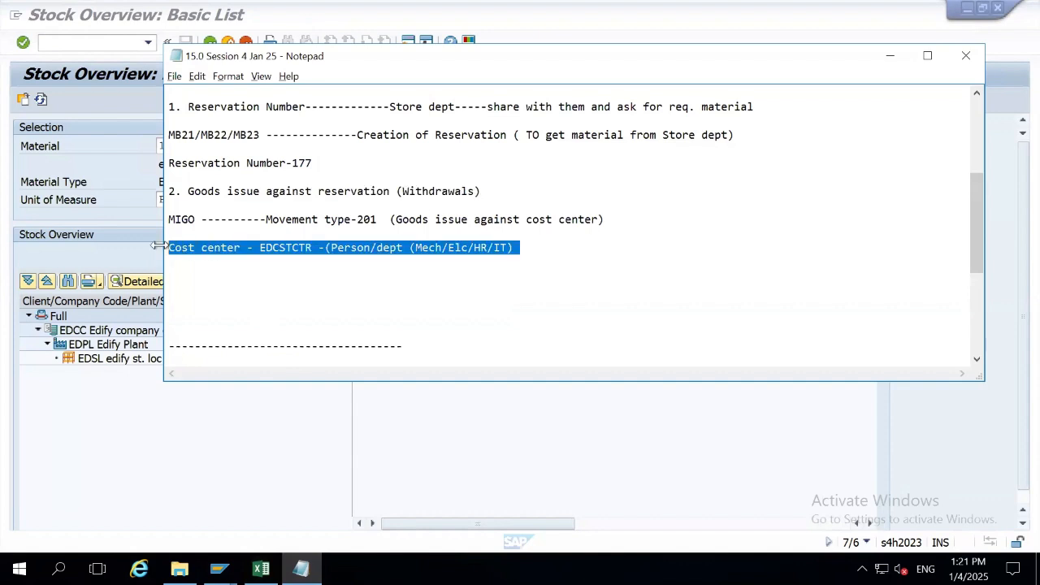
left_click(307, 106)
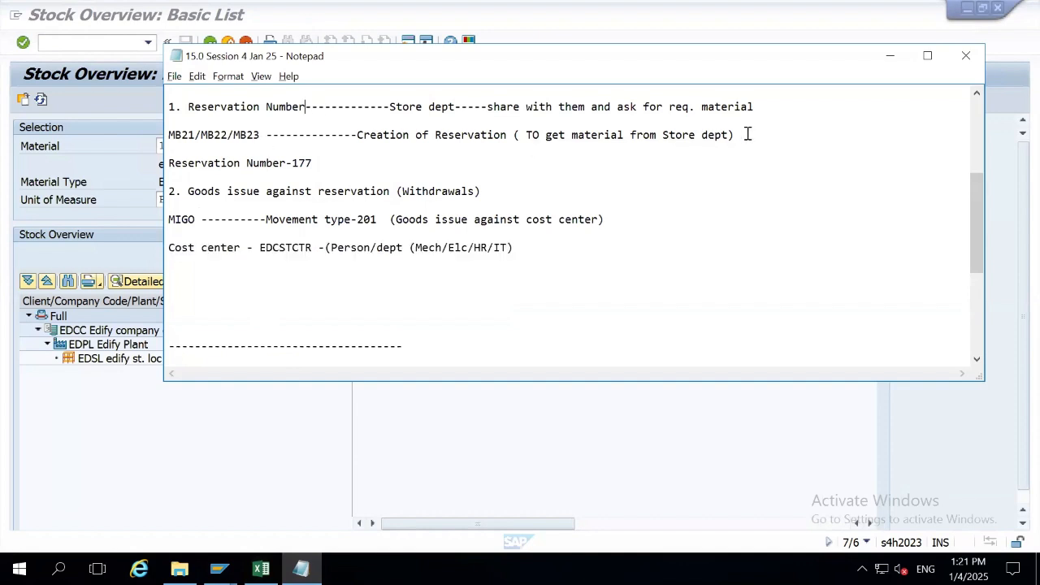
key("Return")
key("Return")
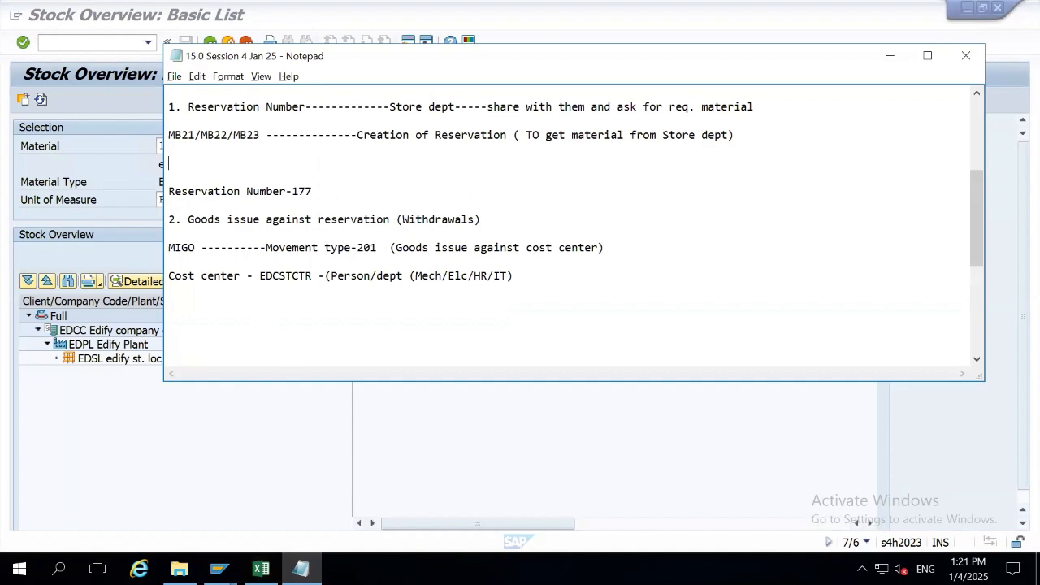
type("Cos")
type("t cen")
type("ter si")
type("be entered w")
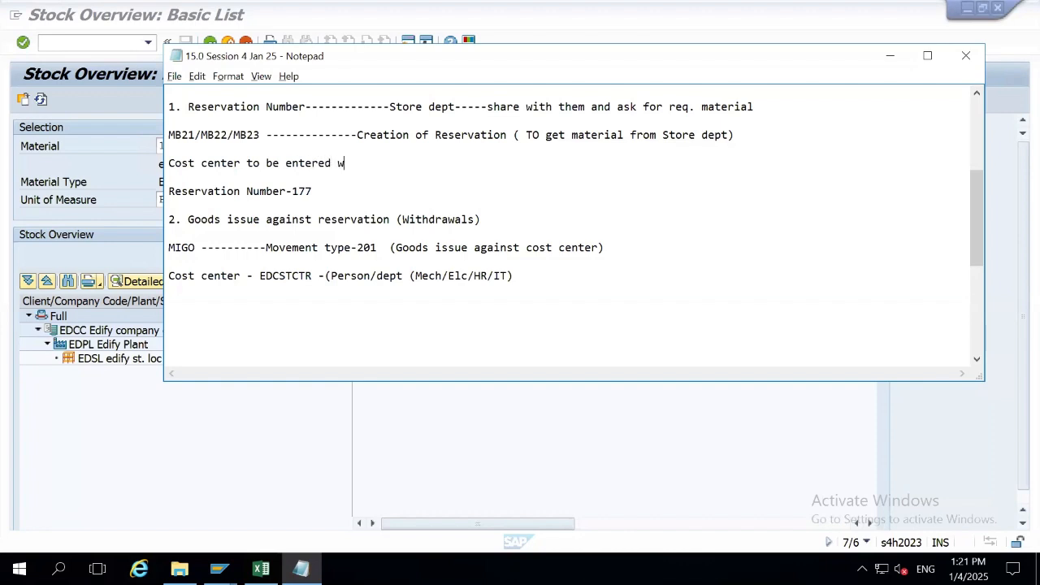
key("BackSpace")
key("BackSpace")
Hide the notes and start MIGO with /nmigo from the Materials List window.
left_click(235, 475)
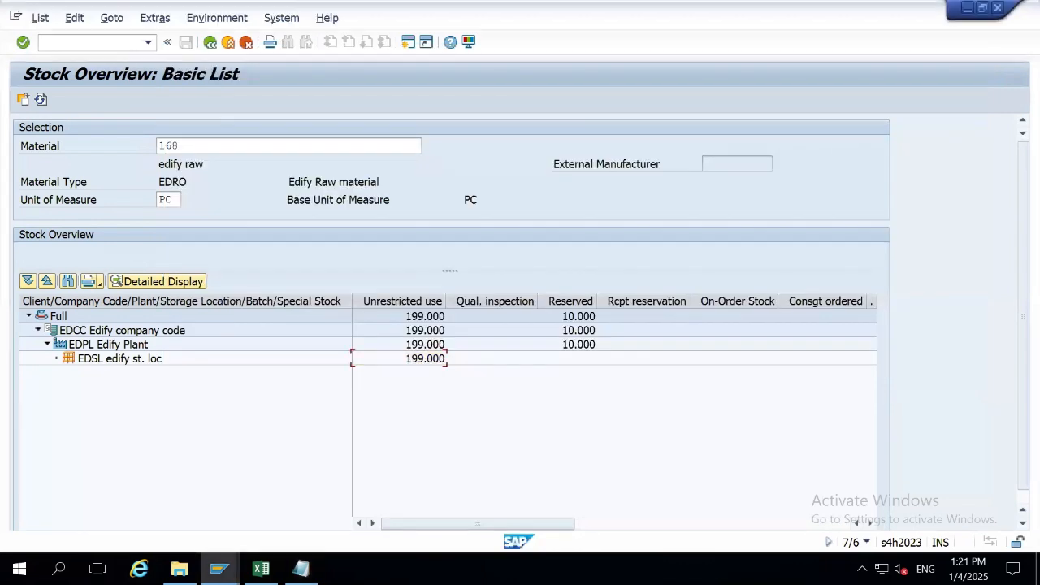
mouse_move(219, 569)
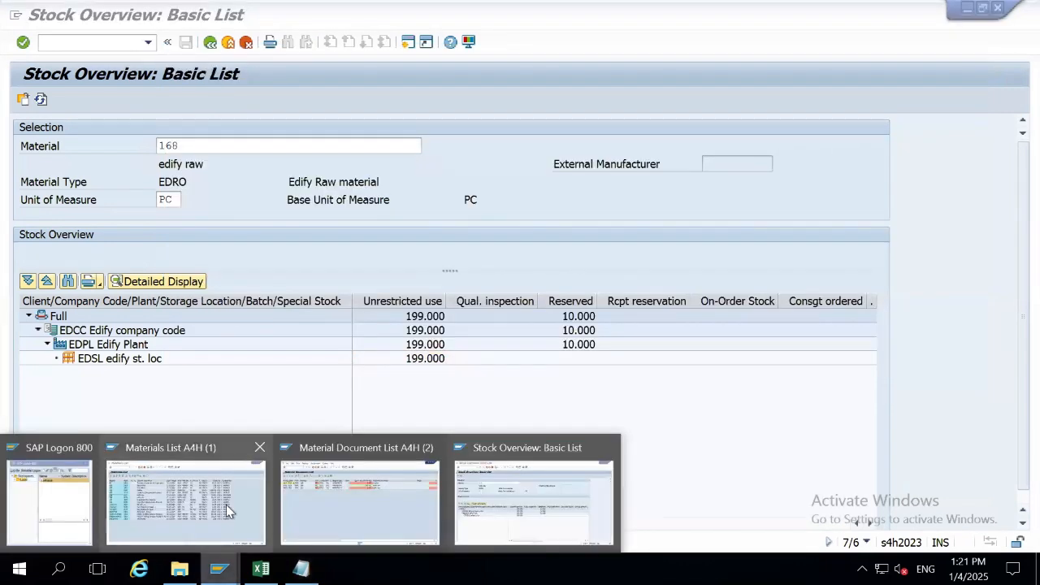
mouse_move(228, 510)
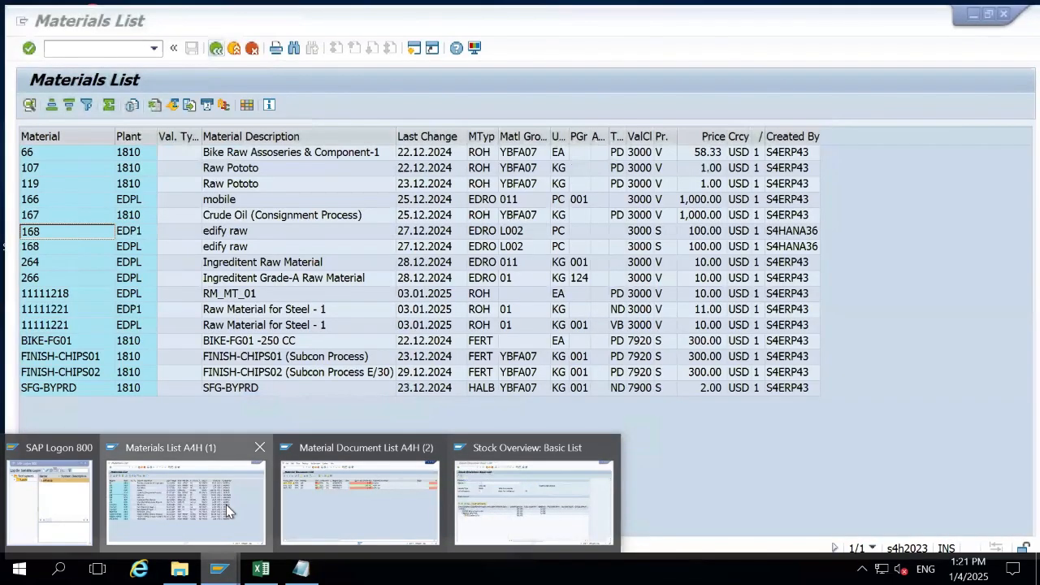
left_click(226, 504)
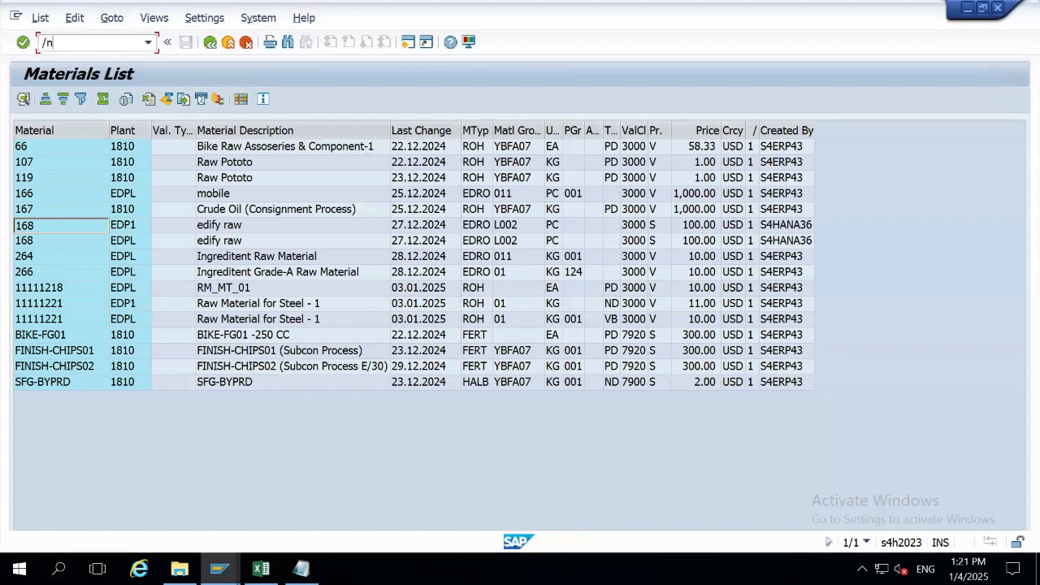
type("/nmigo")
key("Return")
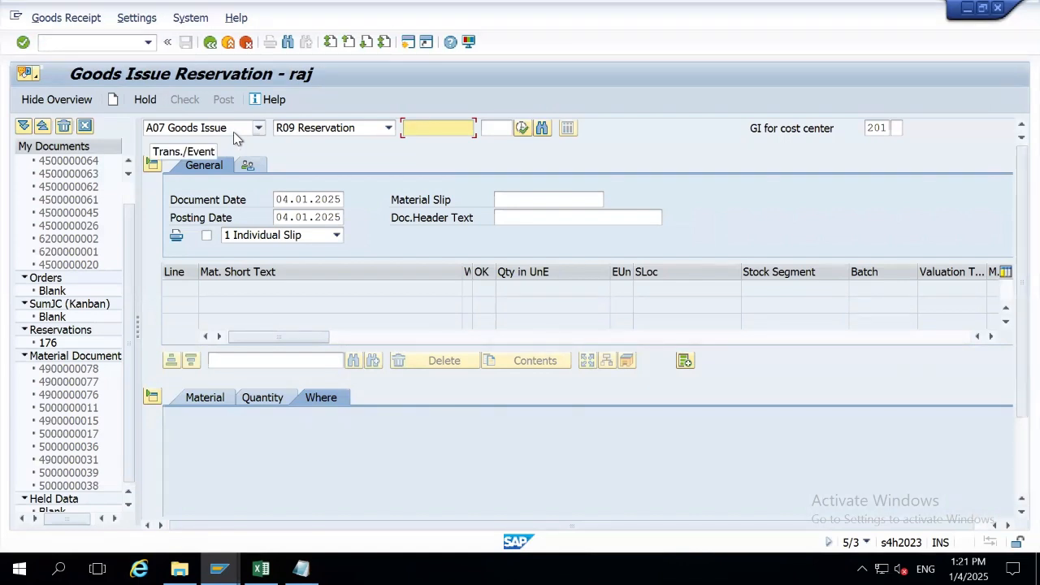
Set Goods Issue against Reservation with movement type 201, then switch the transaction to Goods Receipt.
left_click(249, 130)
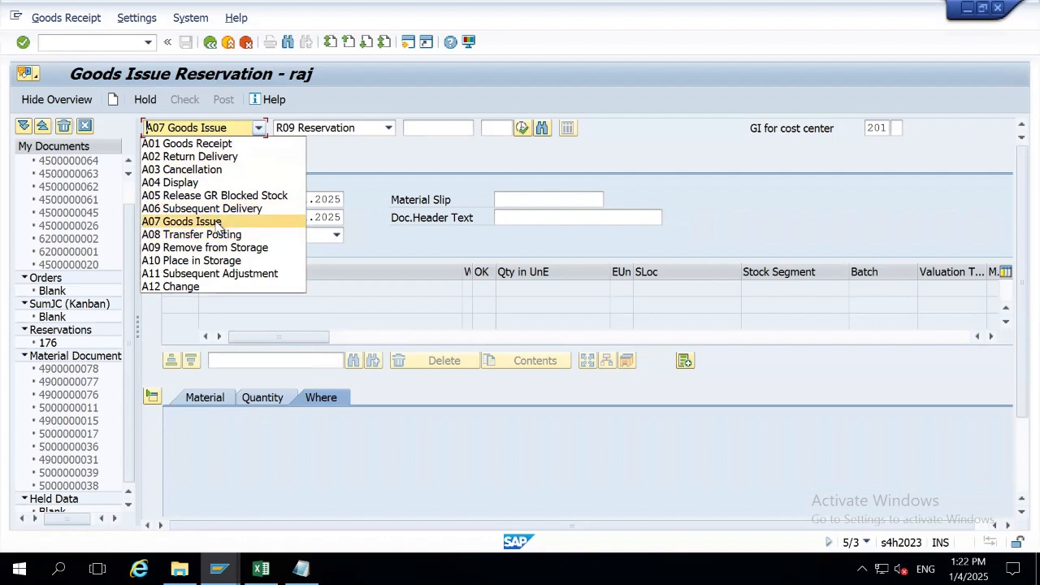
left_click(185, 222)
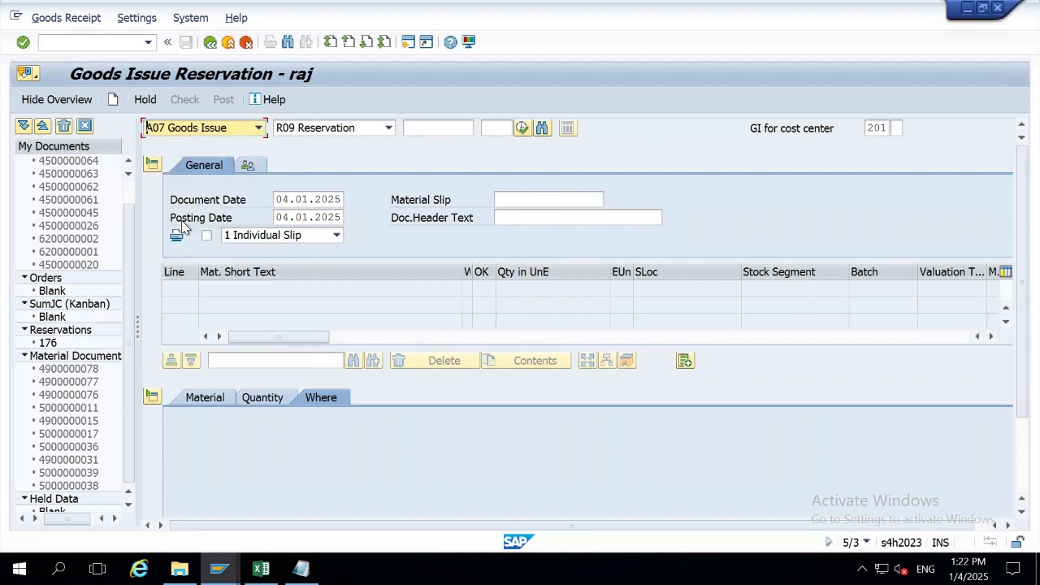
left_click(351, 130)
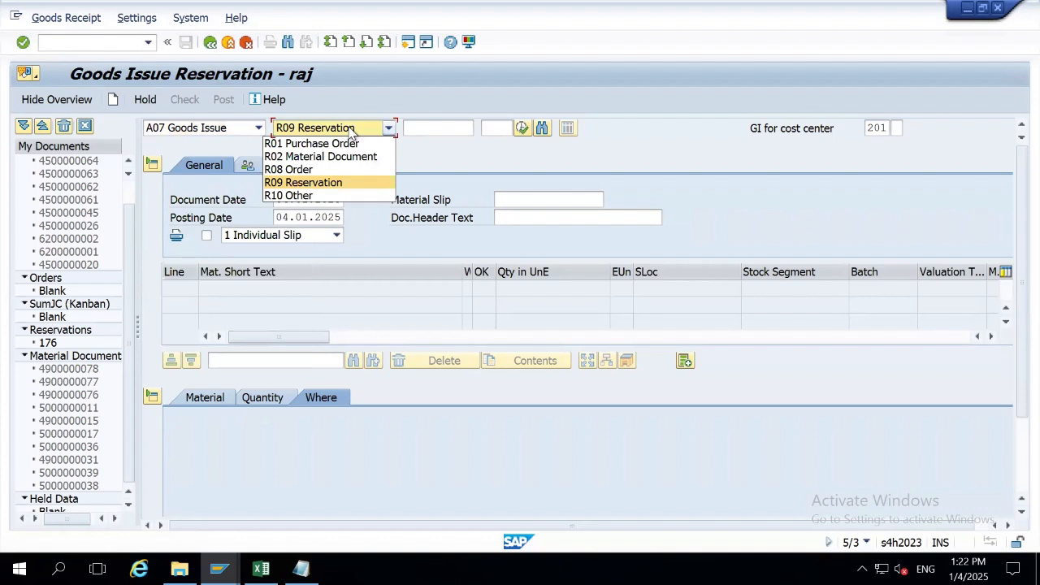
left_click(350, 130)
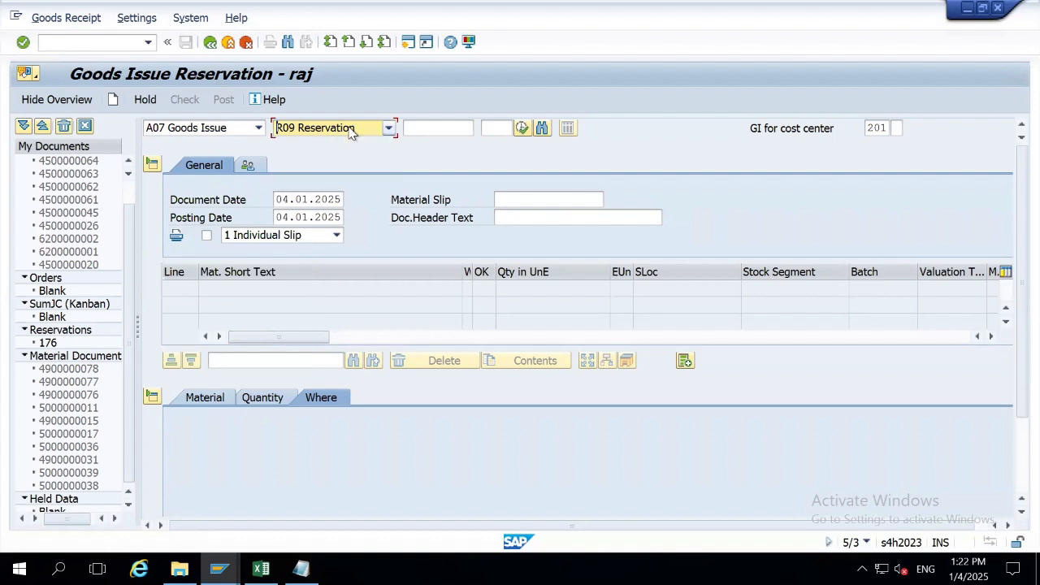
left_click(457, 128)
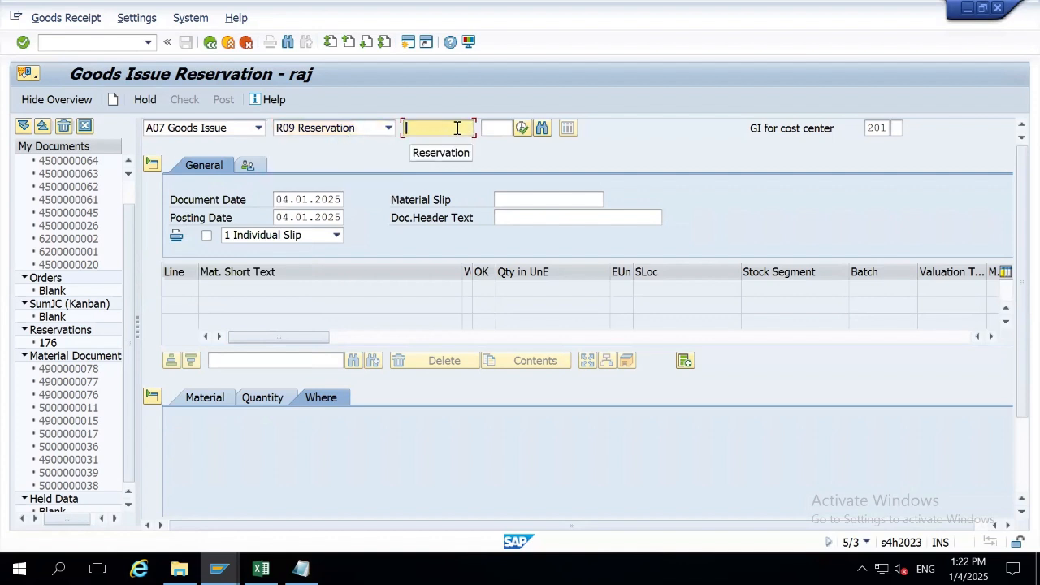
type("177")
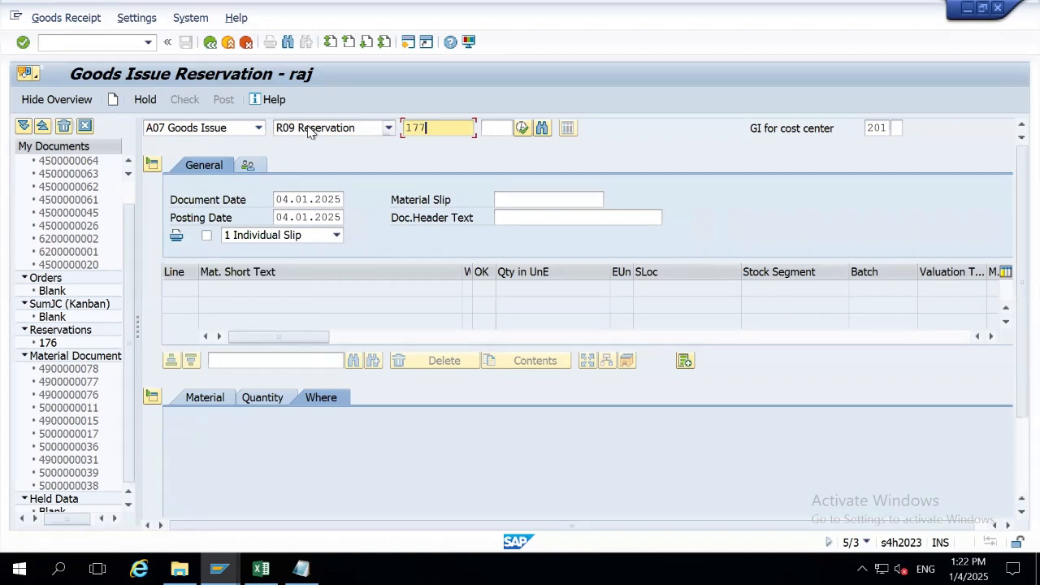
left_click(882, 127)
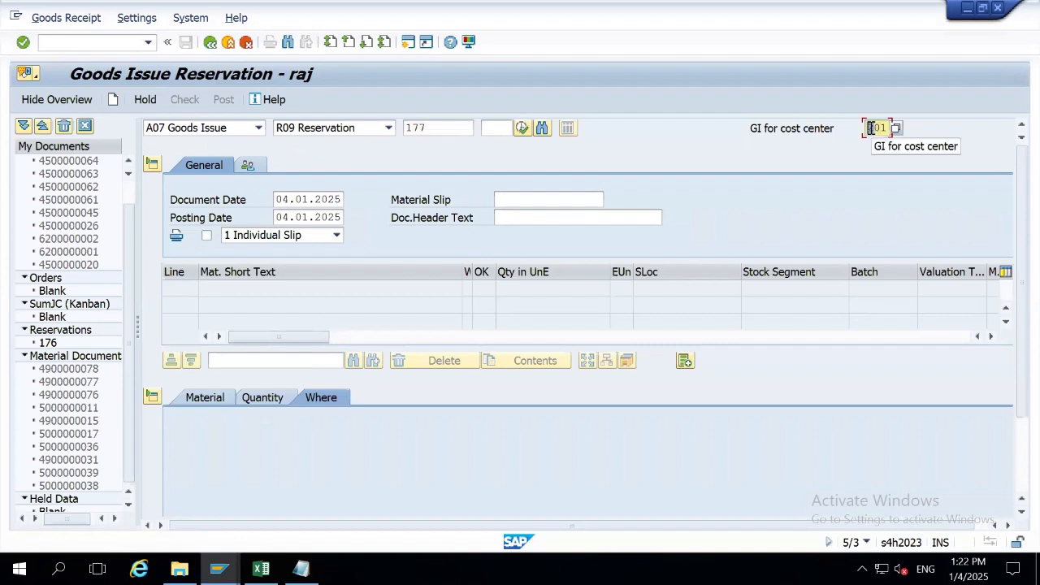
left_click_drag(869, 127, 895, 131)
left_click(246, 132)
left_click(232, 144)
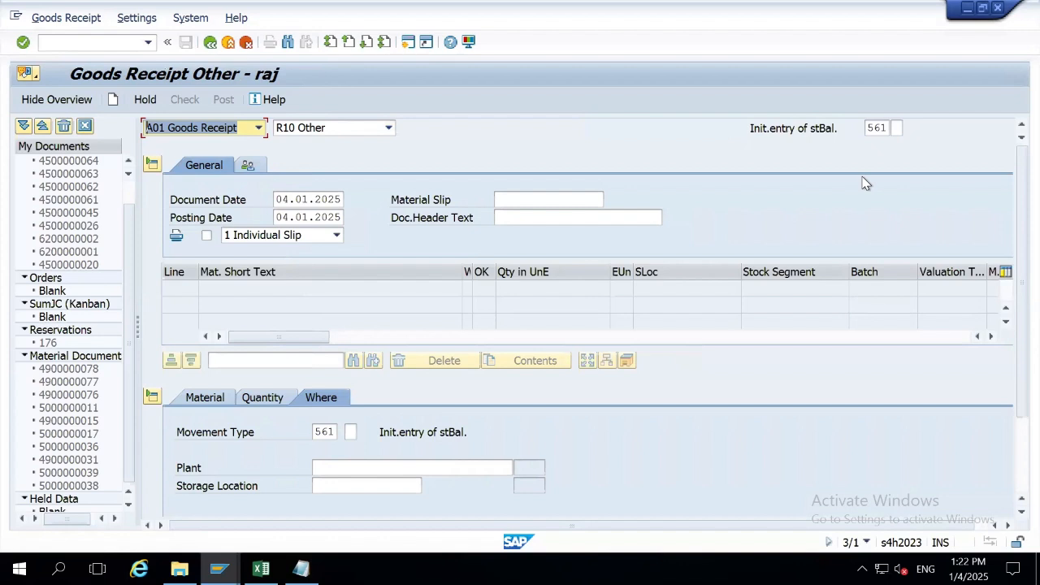
Try reference Purchase Order with movement type 101, then switch the transaction back to Goods Issue.
left_click(335, 132)
left_click(333, 128)
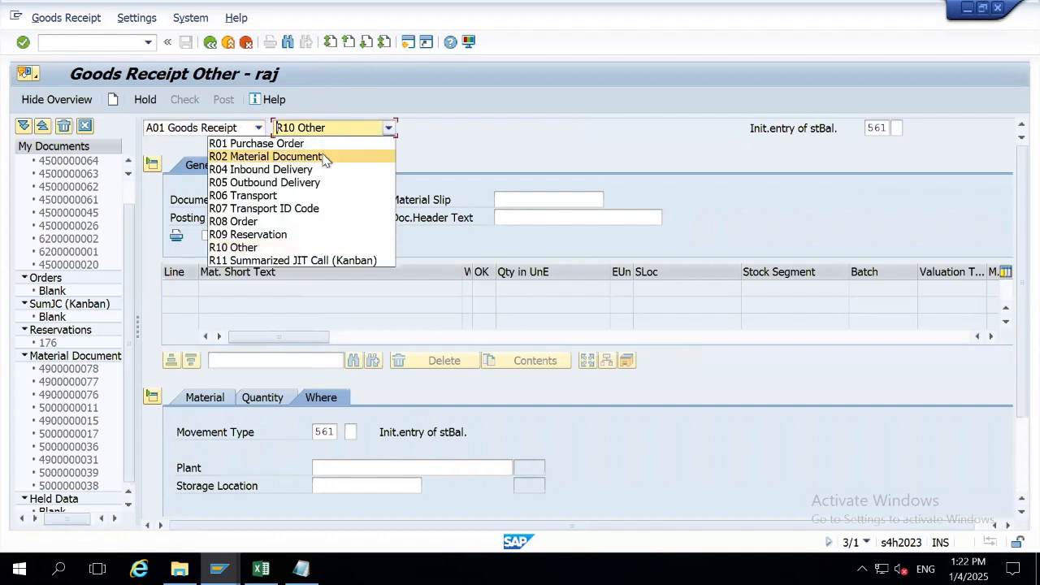
left_click(323, 145)
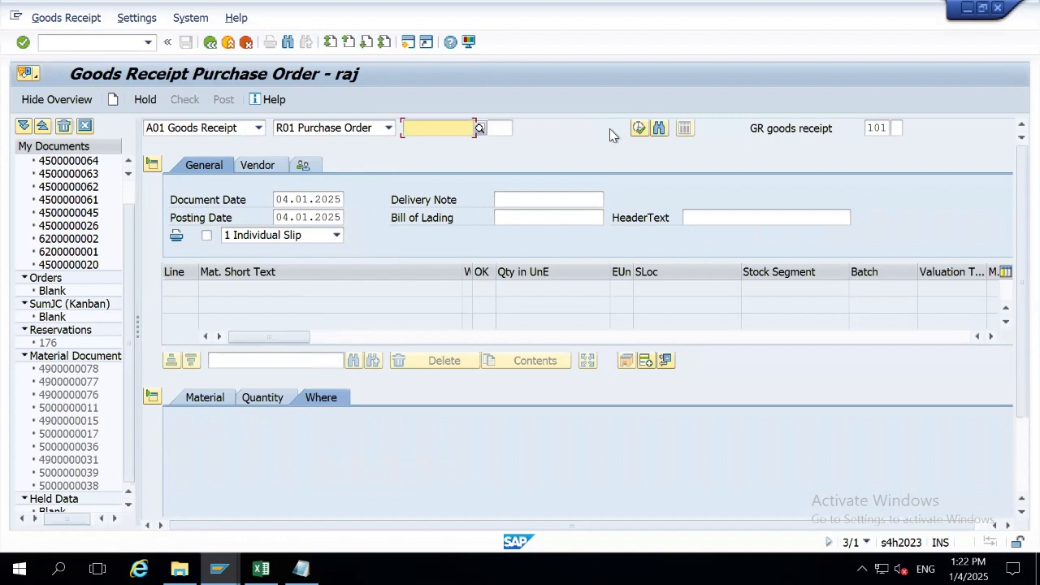
left_click(868, 128)
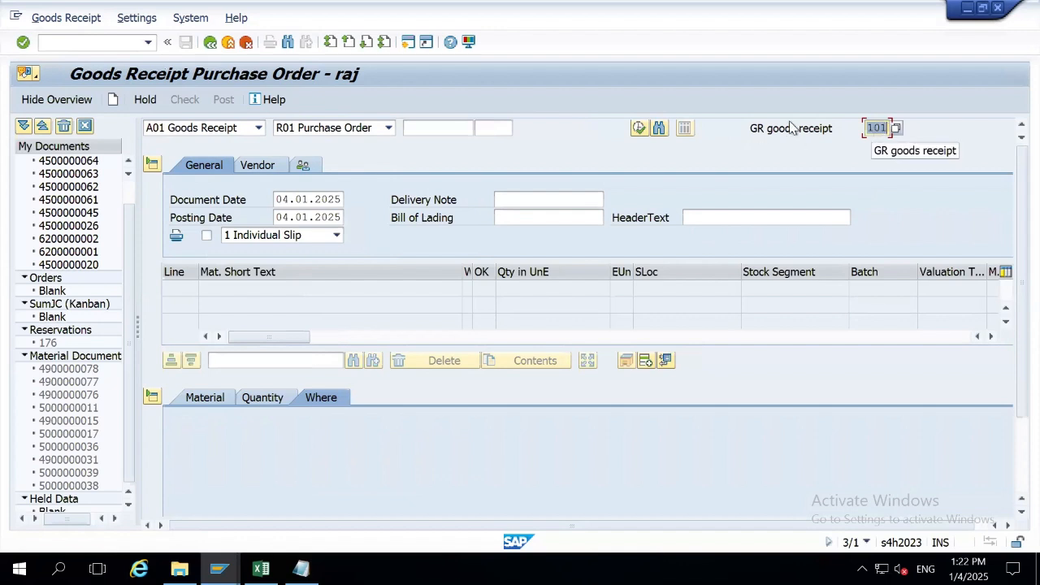
left_click(255, 128)
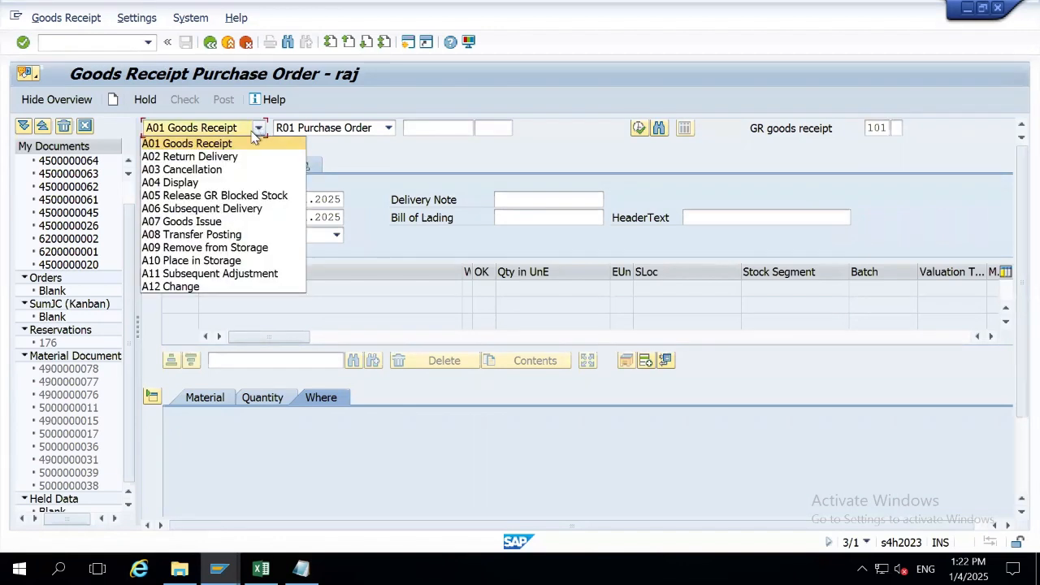
left_click(214, 221)
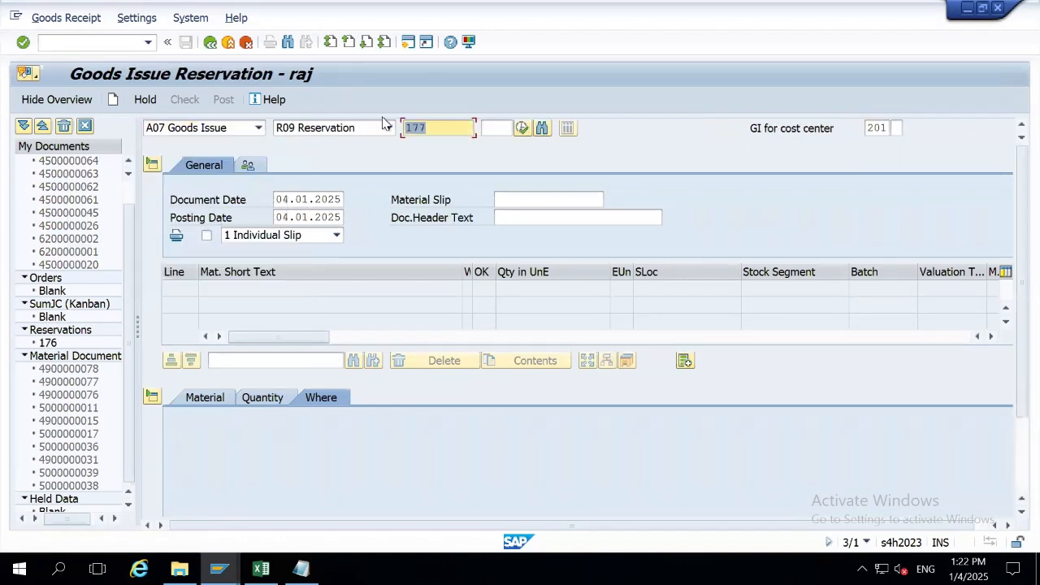
Load reservation 177 and expand the header data showing posting date 04.01.2025.
left_click(437, 128)
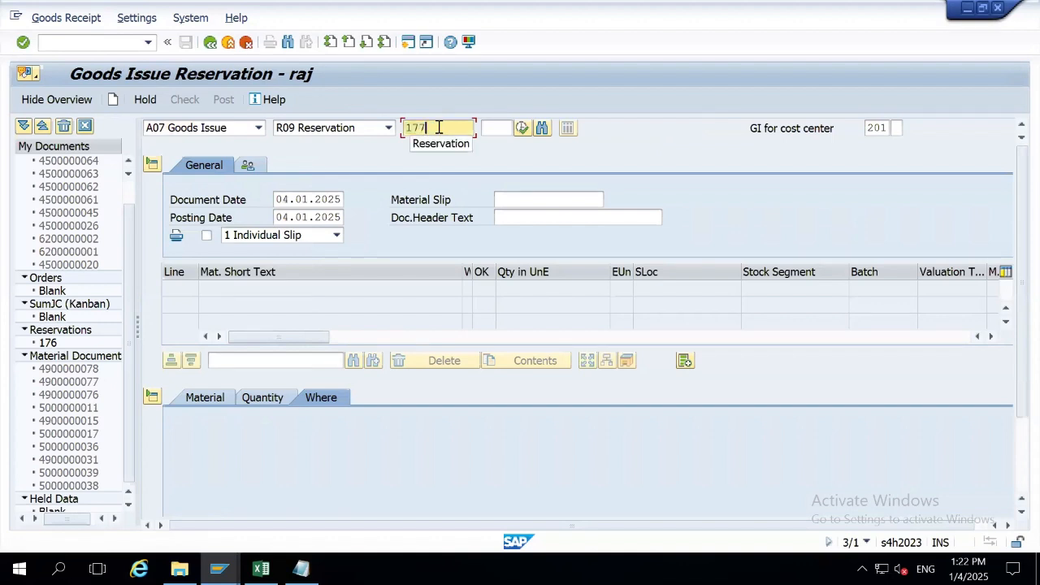
key("Return")
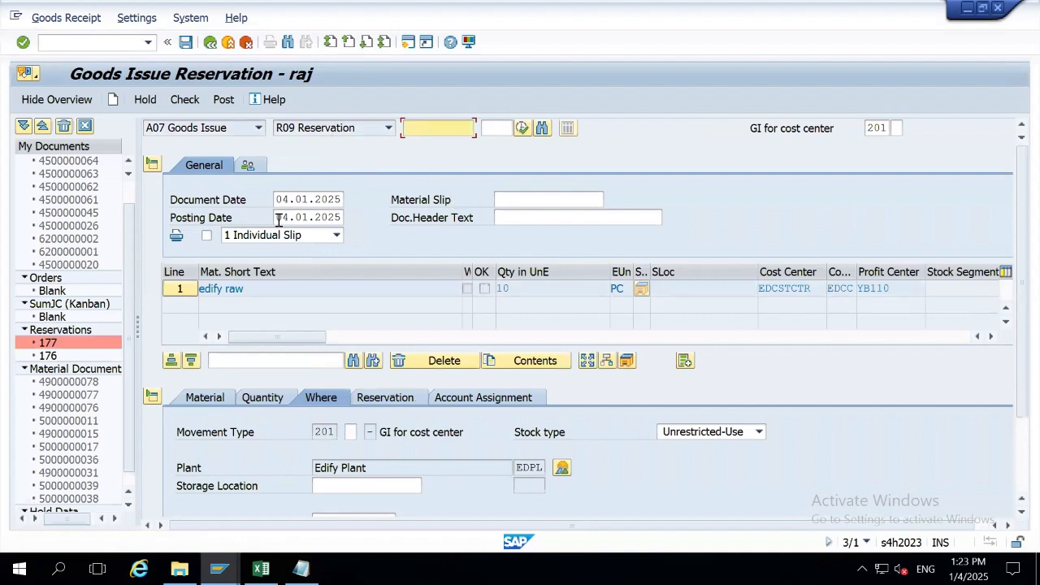
left_click_drag(277, 218, 365, 222)
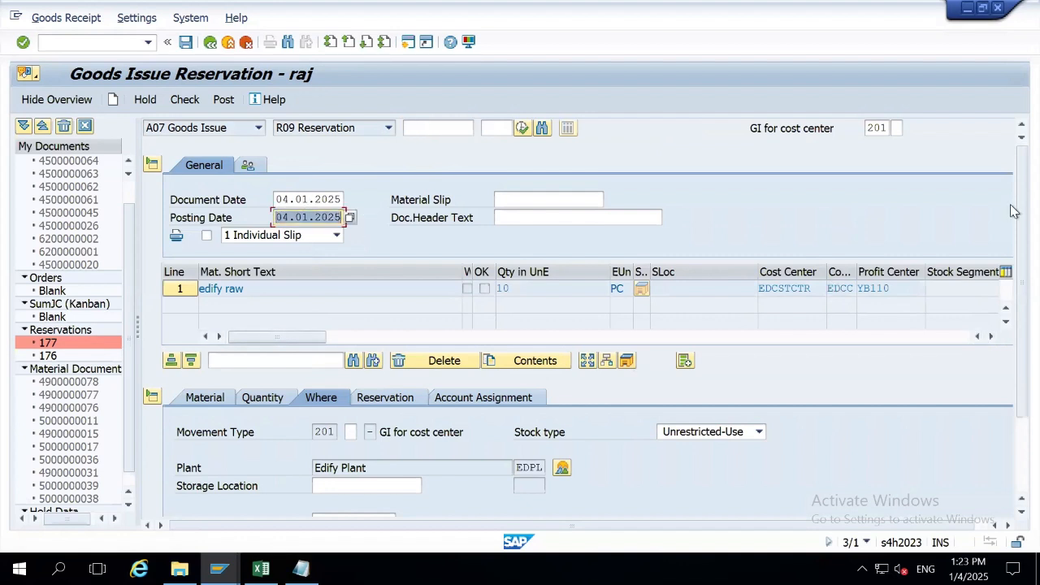
left_click_drag(1019, 221, 1010, 314)
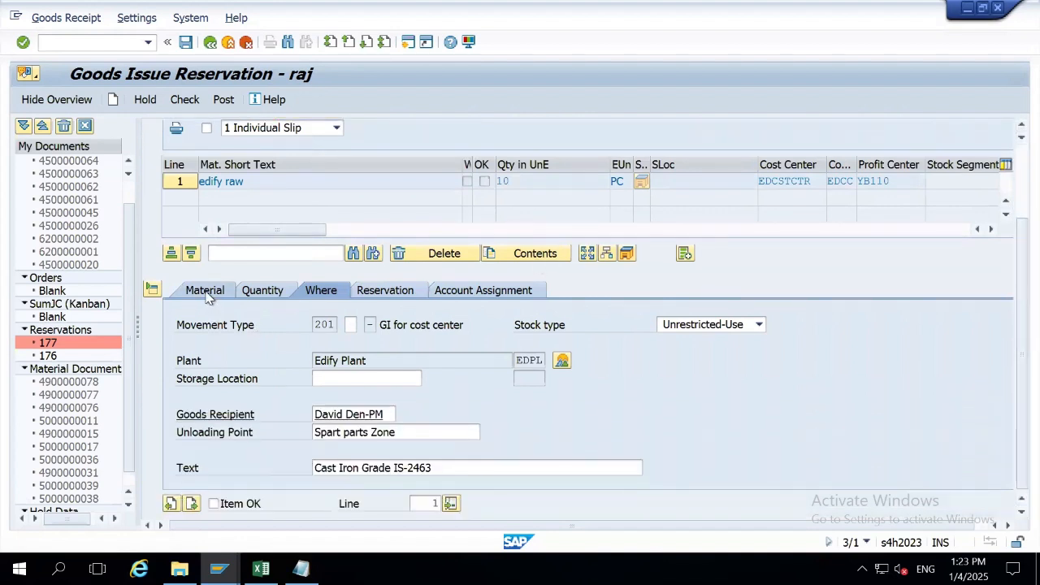
left_click_drag(1009, 254, 1009, 167)
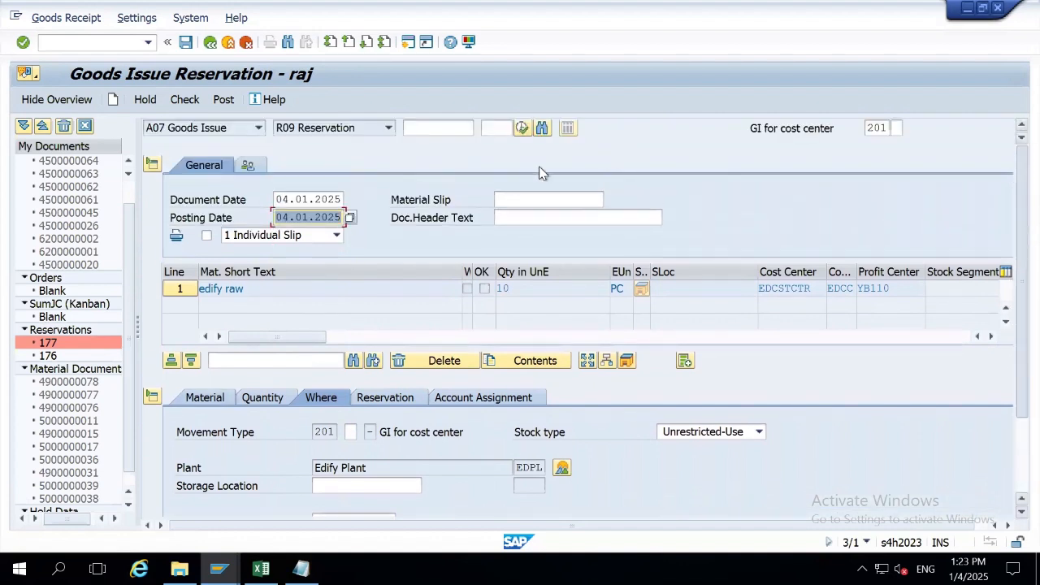
left_click(152, 165)
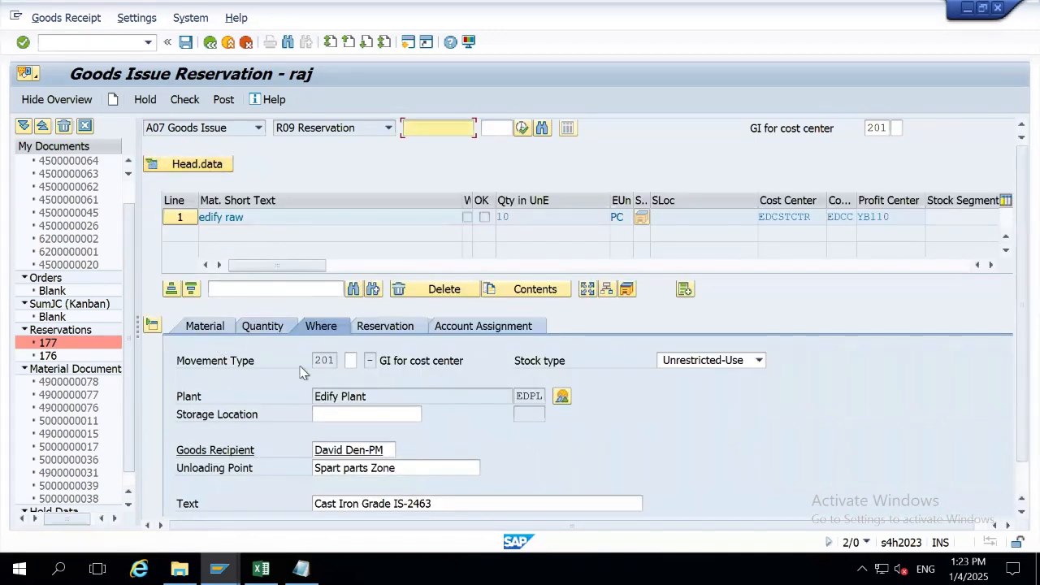
left_click(186, 166)
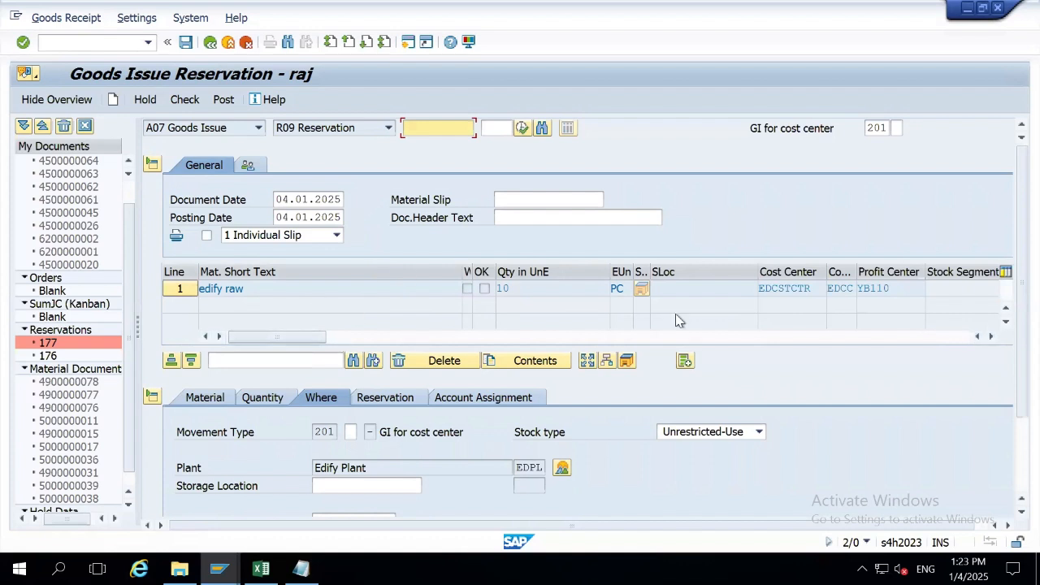
scroll(1011, 386, "down", 3)
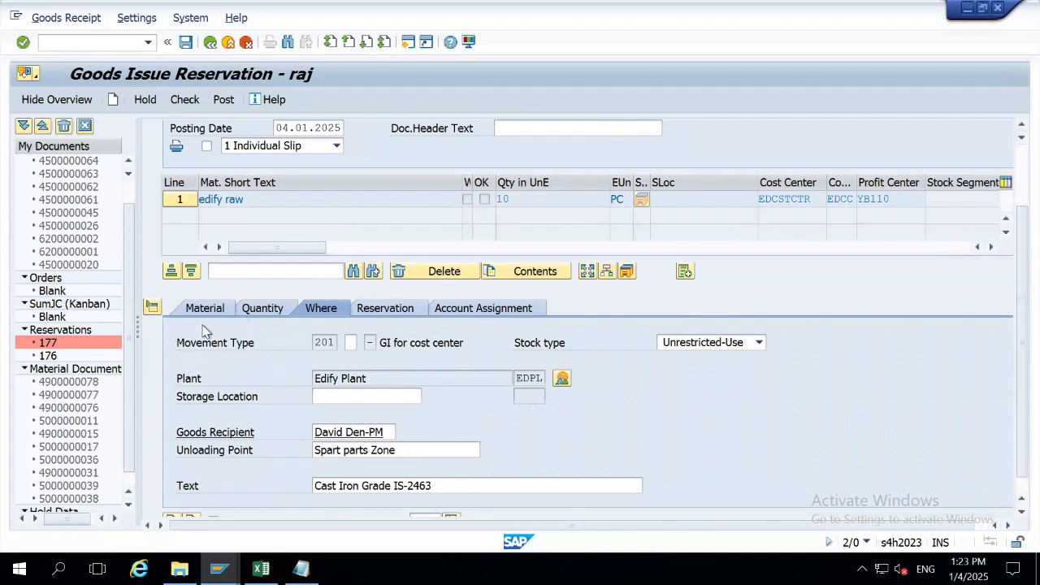
Show item 1's Material tab with material edify raw in material group L002.
left_click(203, 310)
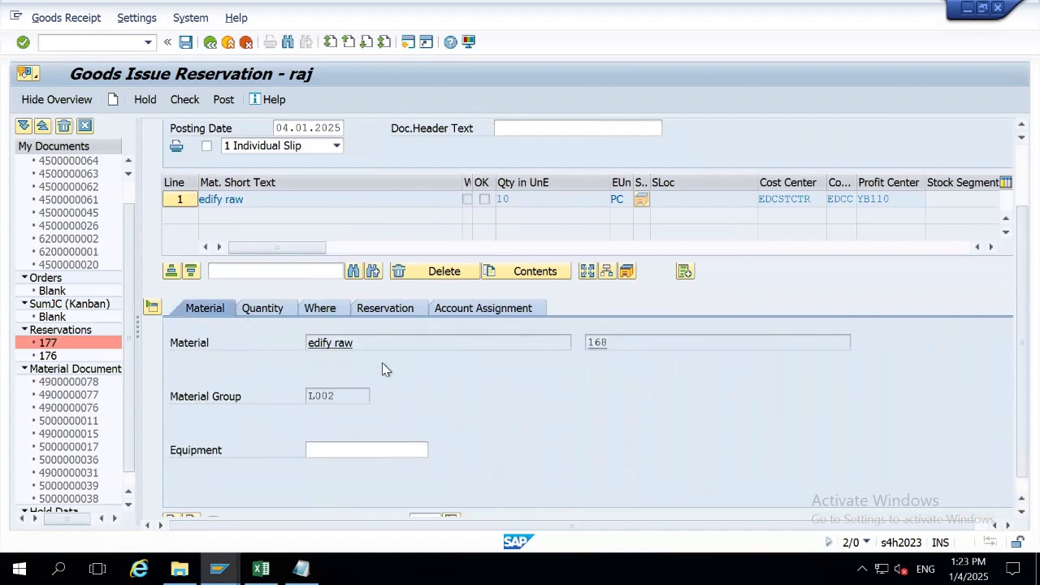
left_click_drag(362, 350, 575, 342)
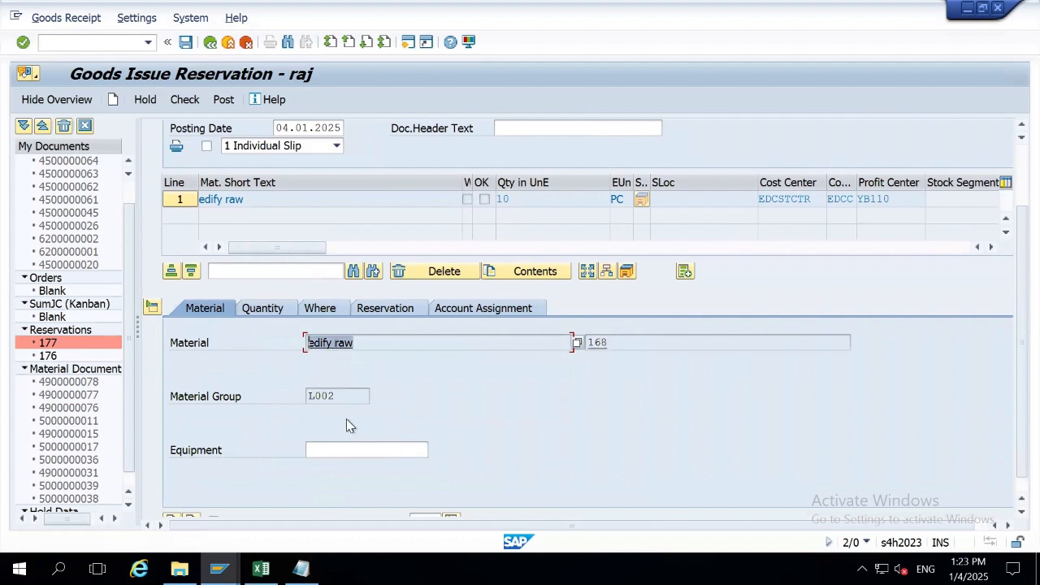
double_click(345, 396)
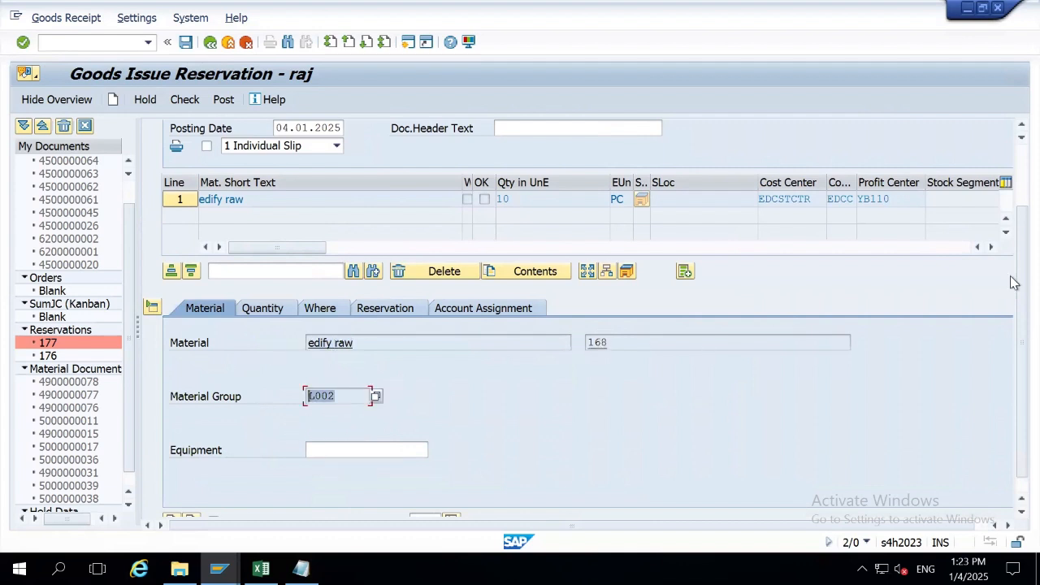
scroll(1013, 352, "down", 1)
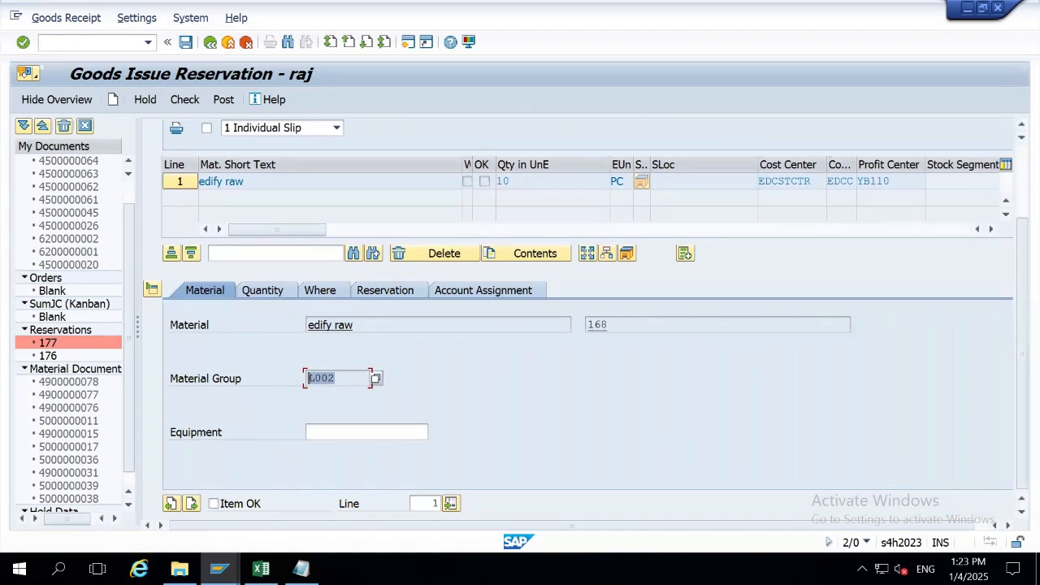
left_click(300, 568)
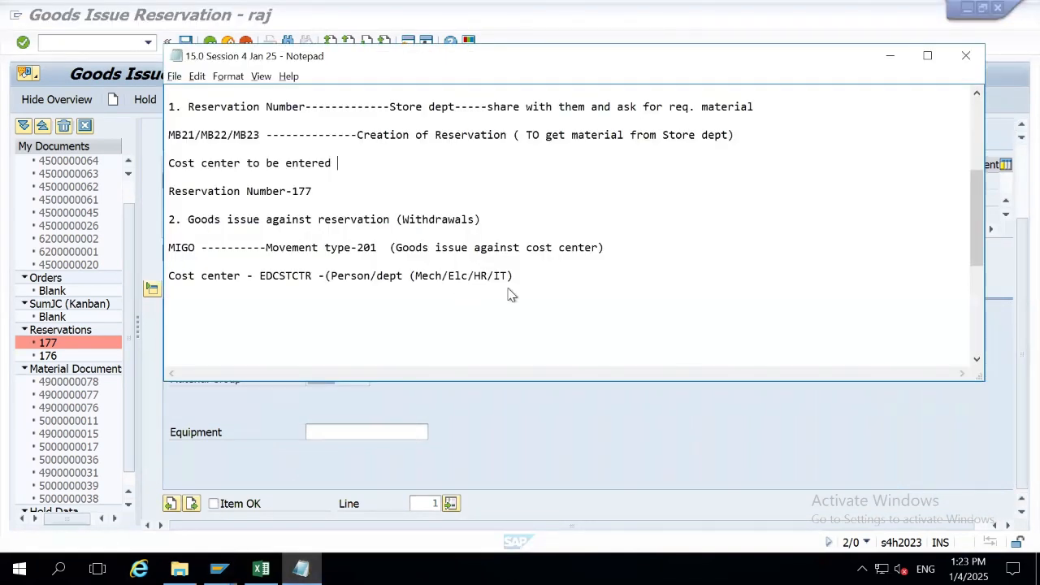
Delete the extra blank lines in the notes, highlight 'Item OK', and return to SAP.
left_click(517, 240)
key("ctrl+End")
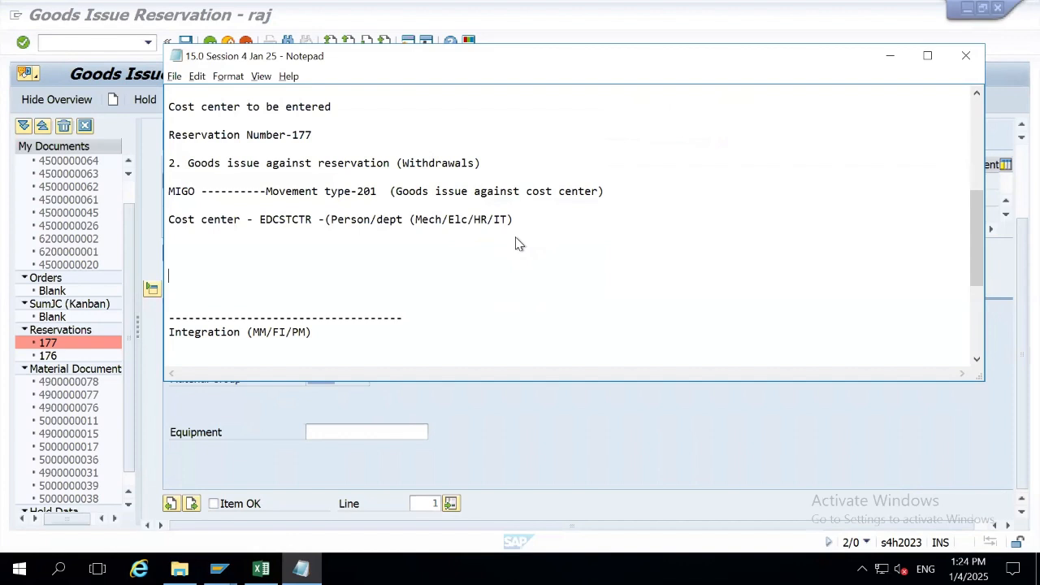
key("Delete")
key("Delete")
key("Down")
key("Down")
key("Down")
key("Down")
key("Down")
key("Down")
key("Down")
key("Down")
key("Down")
key("Down")
key("Down")
key("Down")
key("Down")
key("Down")
key("Down")
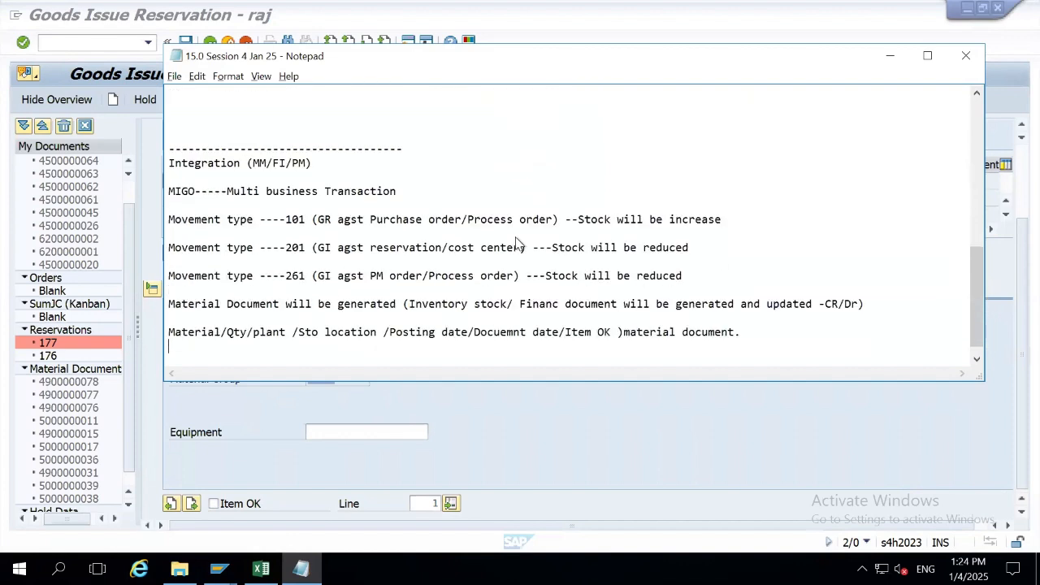
left_click_drag(617, 319, 566, 321)
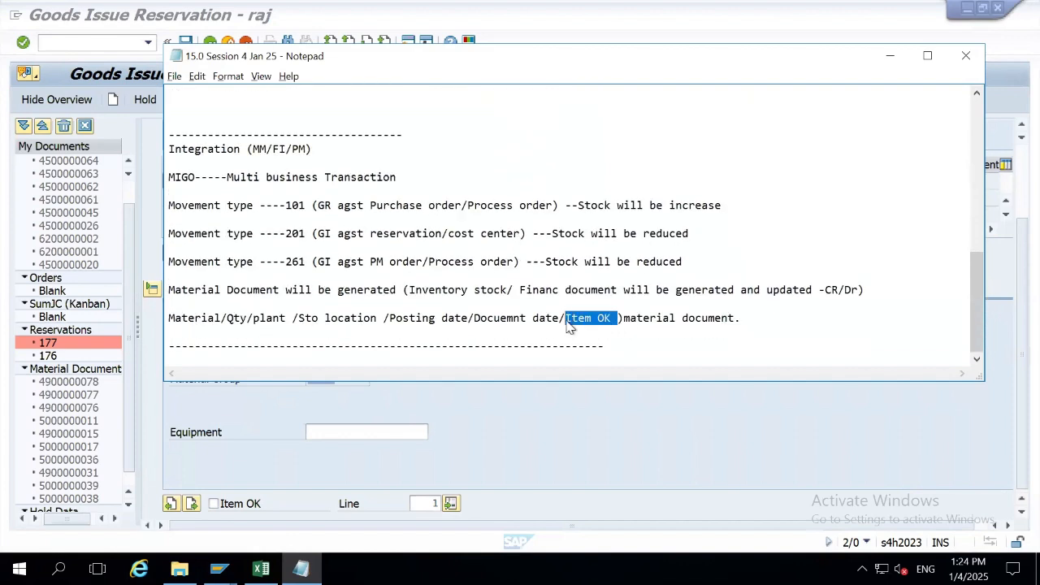
left_click(352, 450)
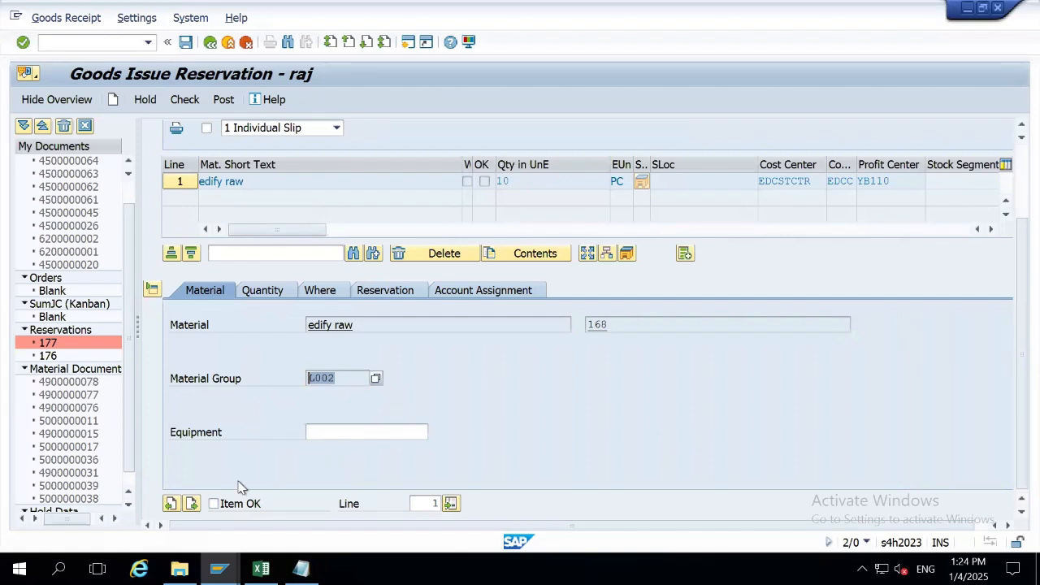
Review item 1's quantity 10, movement type 201, and reservation requirements date.
scroll(1013, 360, "up", 3)
scroll(1013, 361, "down", 3)
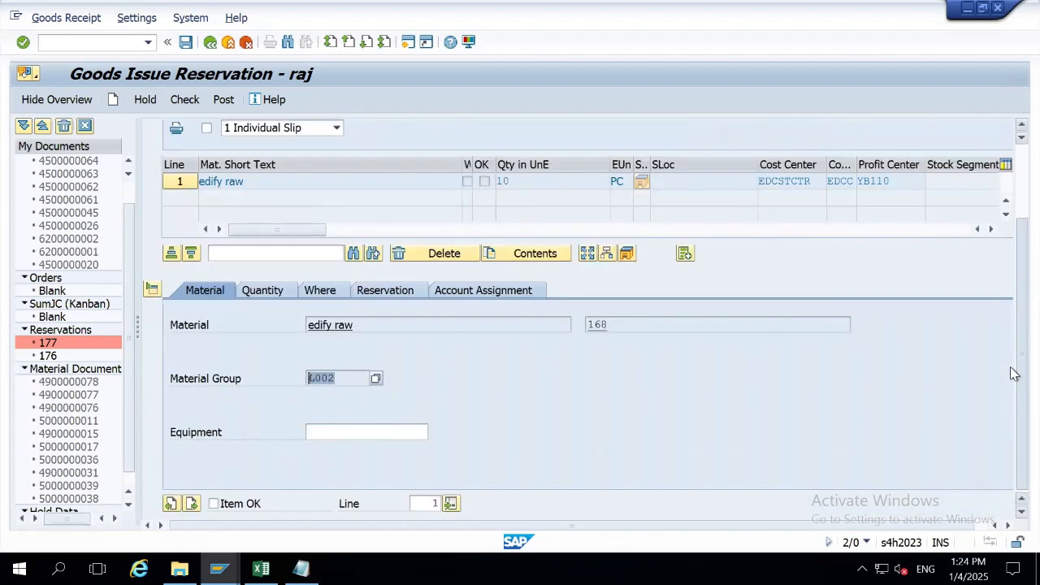
left_click(261, 298)
left_click_drag(333, 322, 290, 328)
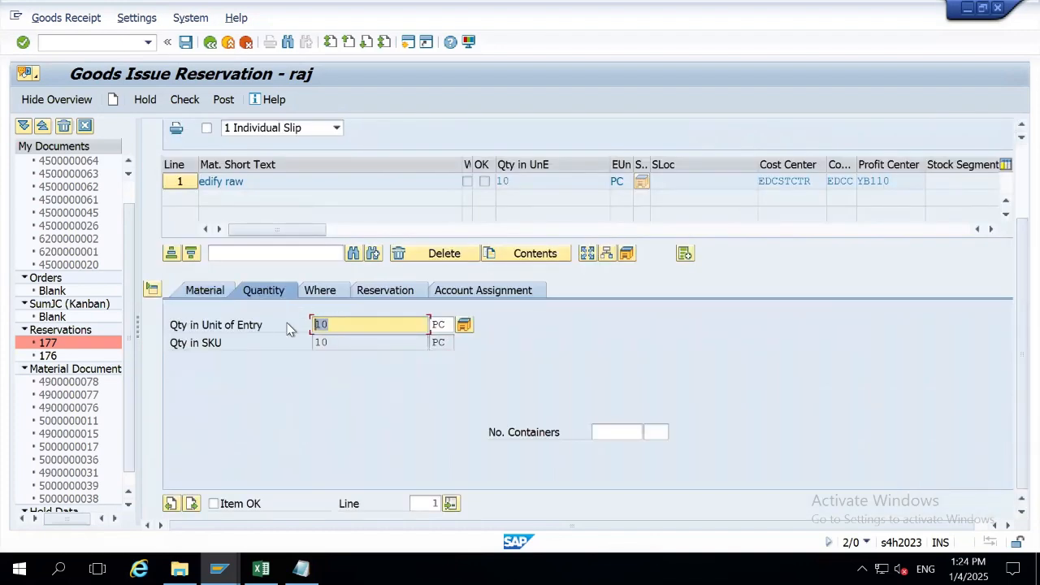
left_click(324, 294)
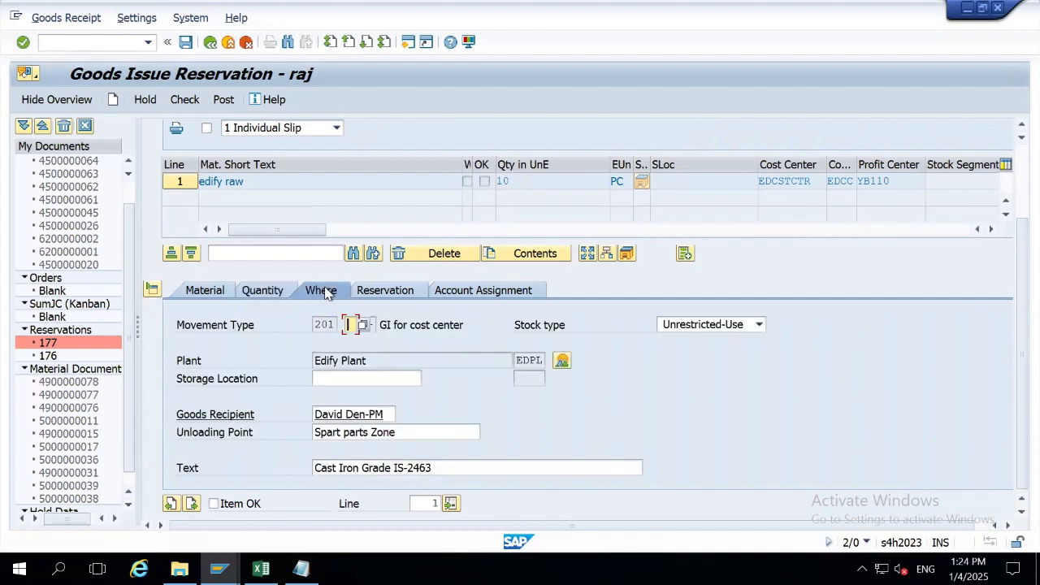
left_click(321, 325)
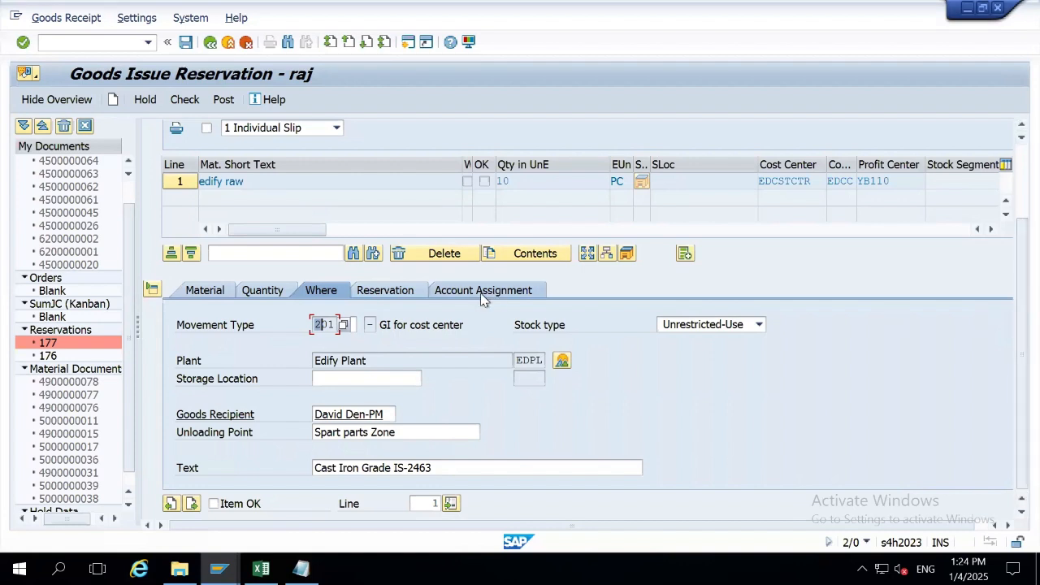
left_click(393, 294)
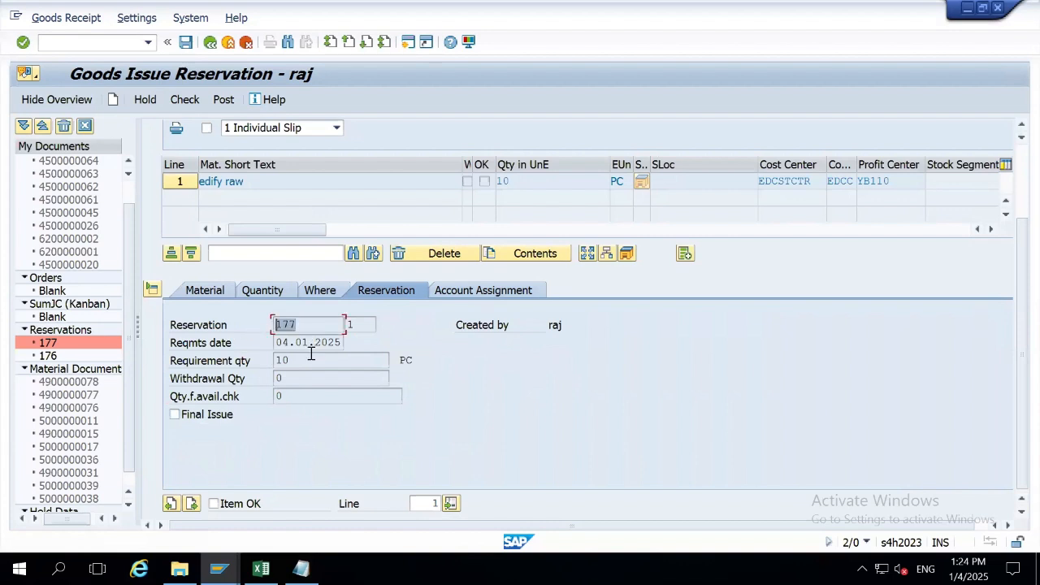
left_click_drag(329, 342, 260, 380)
Confirm cost center EDCSTCTR and profit center YB110, then run Check on the document.
left_click(461, 298)
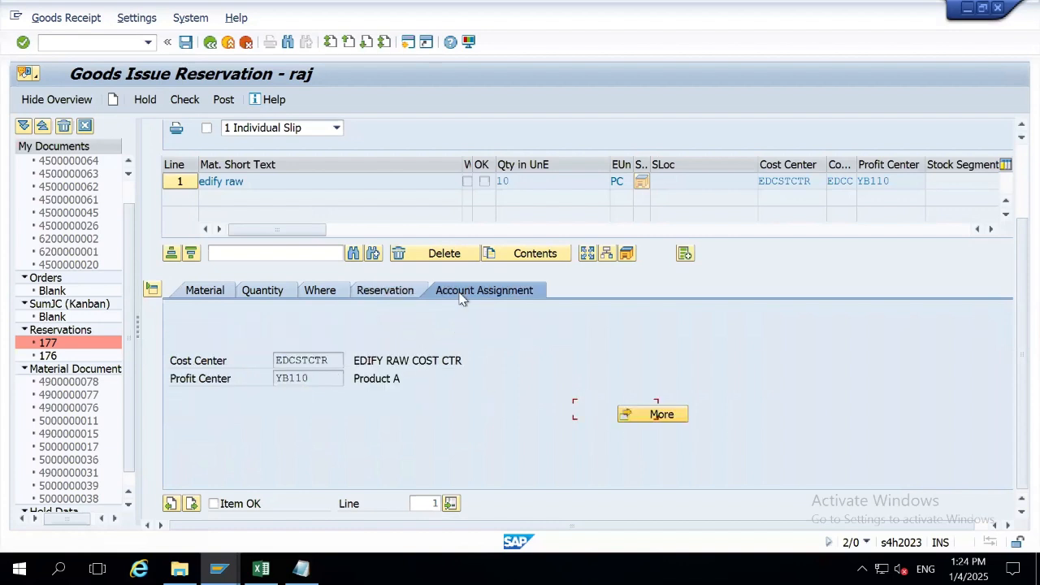
left_click_drag(333, 364, 244, 360)
left_click_drag(330, 386, 264, 384)
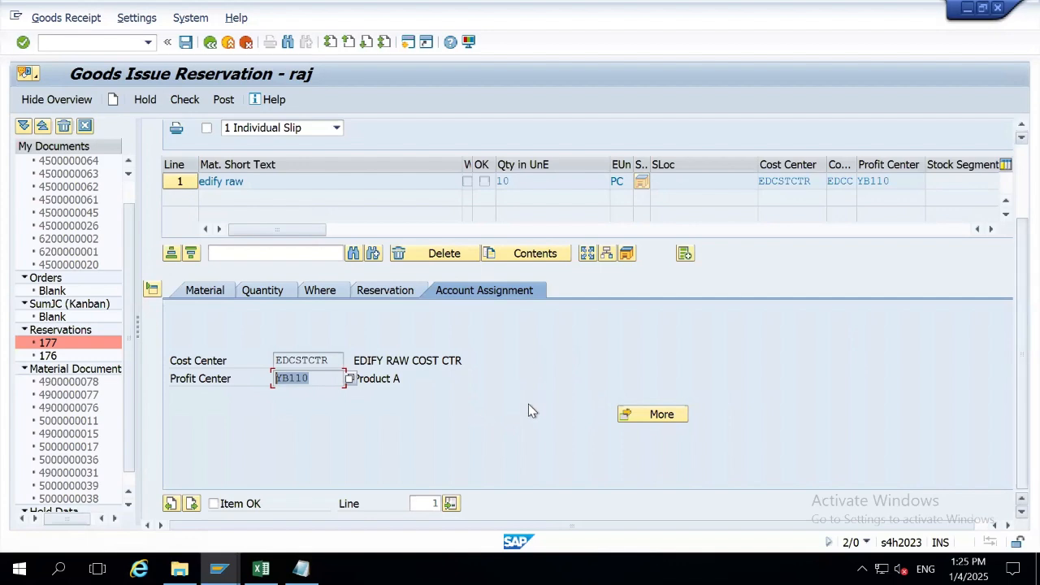
left_click(195, 98)
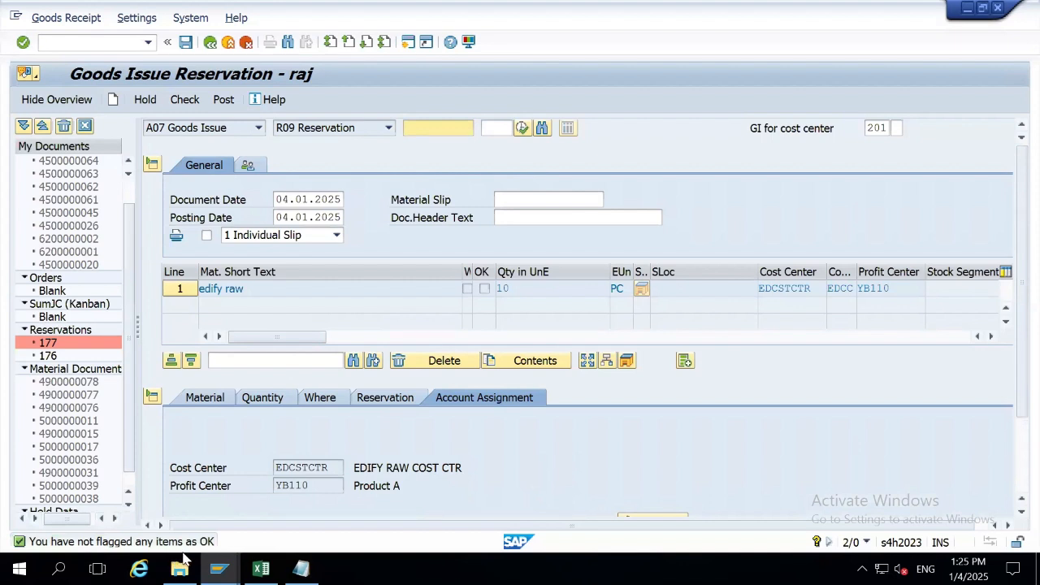
Flag item 1 of the goods issue as Item OK.
left_click(484, 289)
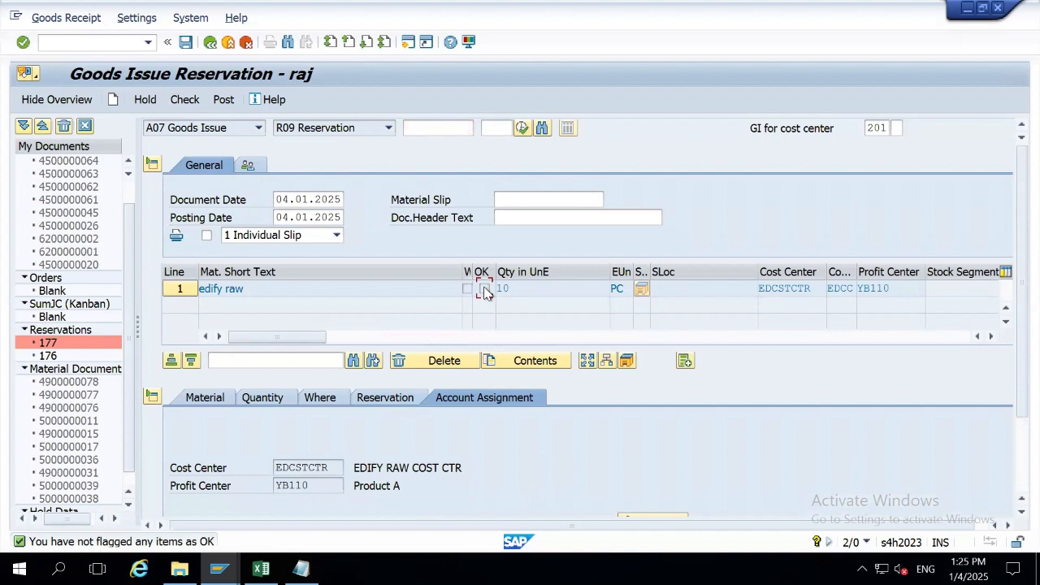
left_click(152, 396)
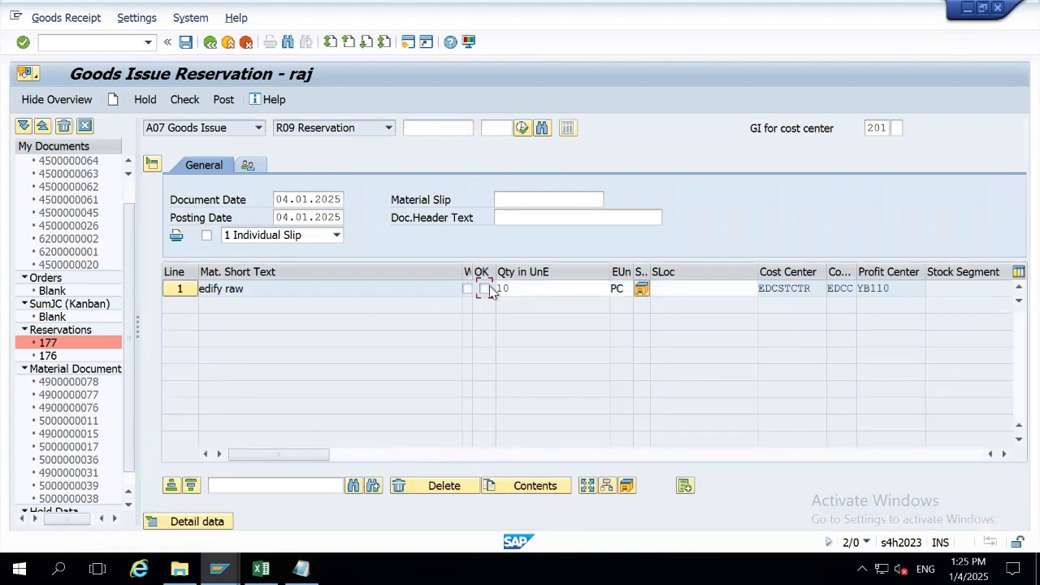
left_click(194, 524)
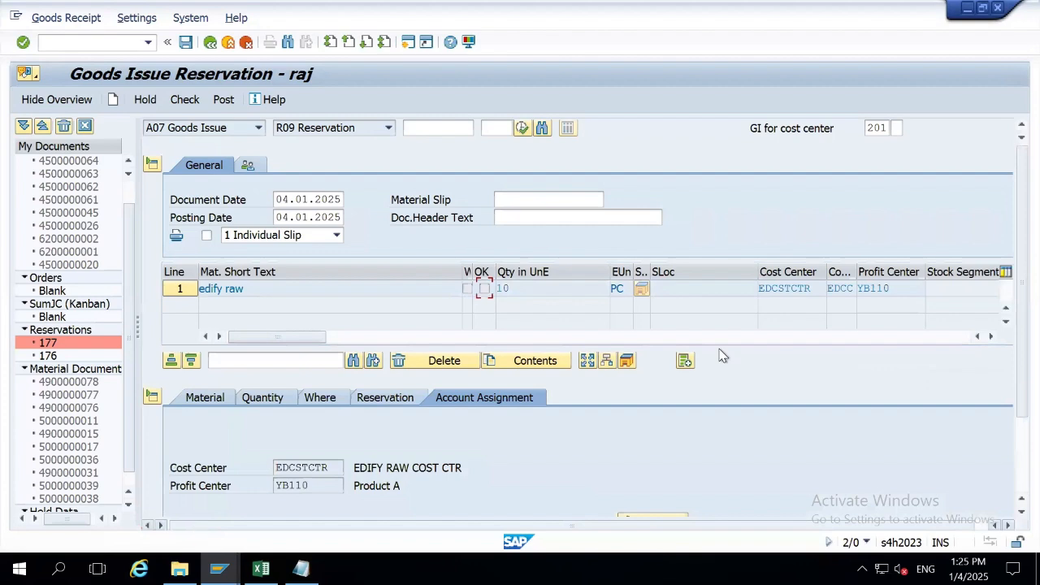
left_click_drag(1012, 331, 1014, 412)
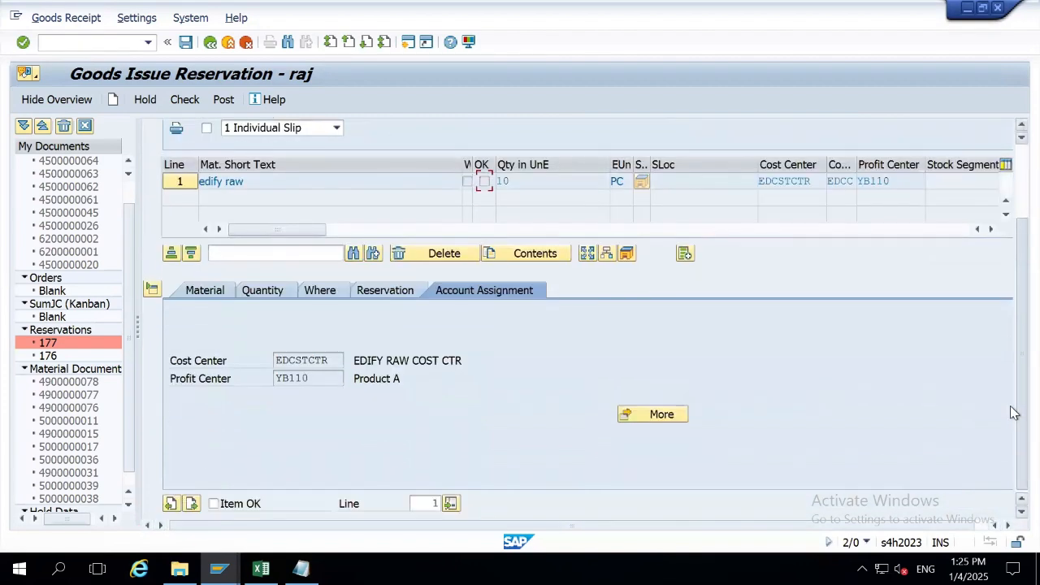
left_click(213, 503)
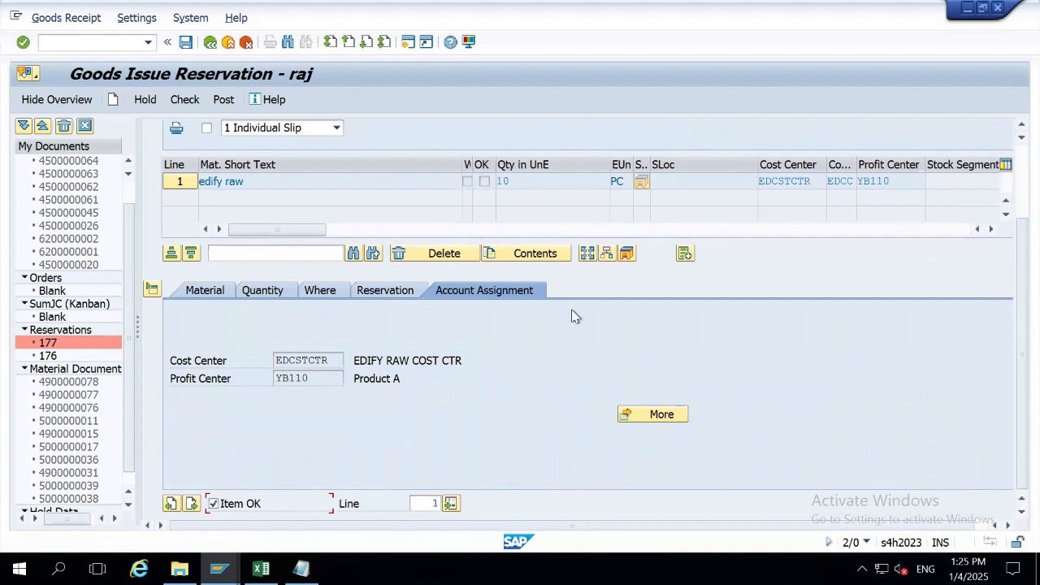
Run a check, dismiss the error log, and clear the 04.01.2025 posting date.
left_click(184, 99)
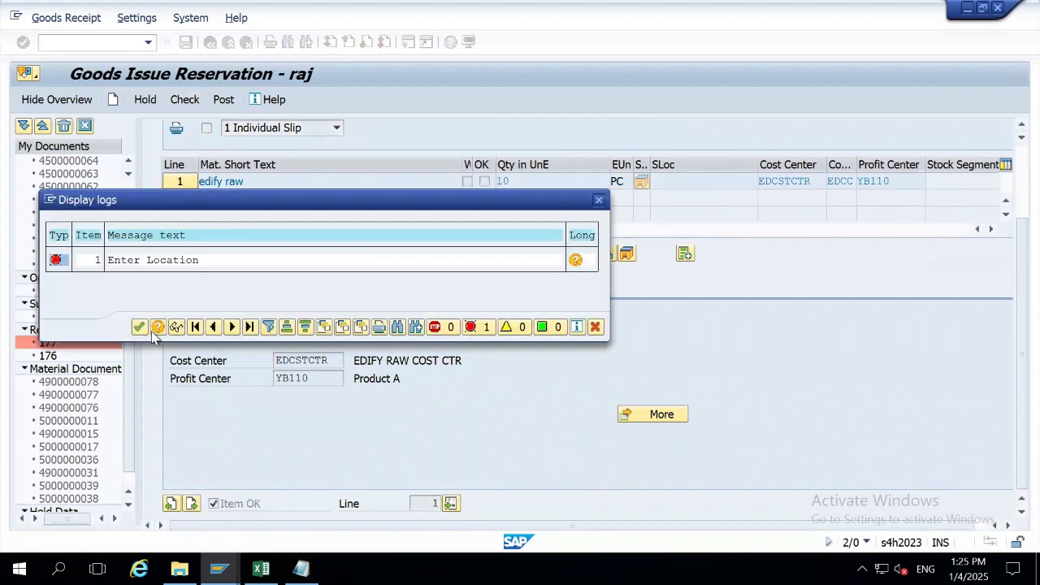
left_click(138, 327)
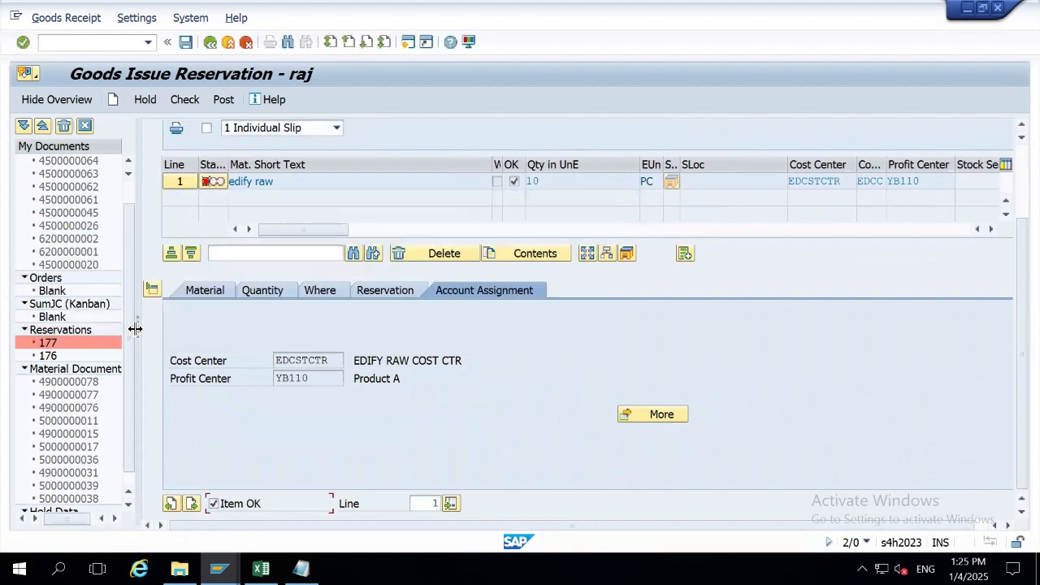
scroll(1011, 182, "up", 3)
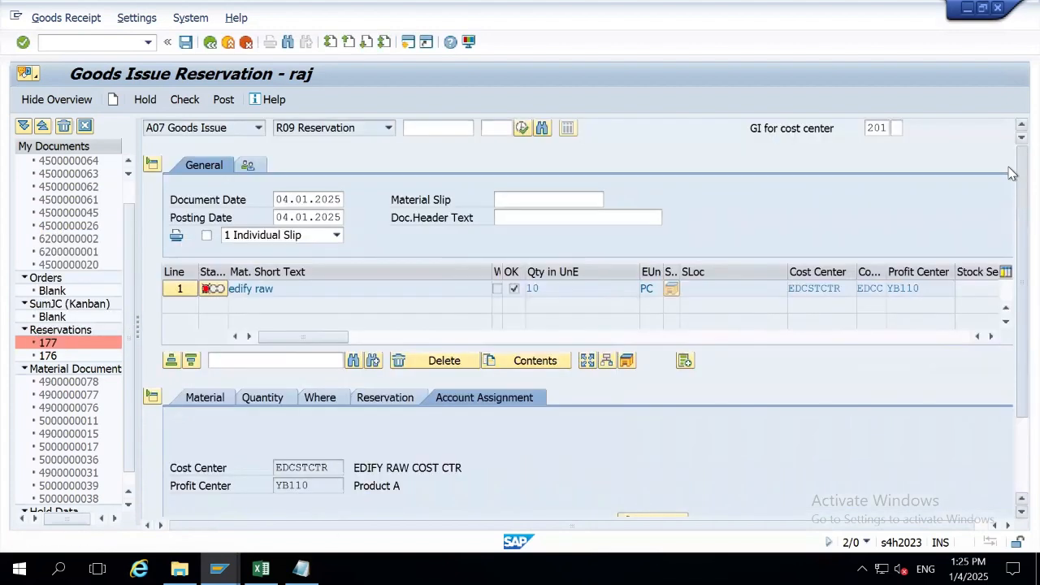
left_click_drag(277, 217, 511, 234)
key("BackSpace")
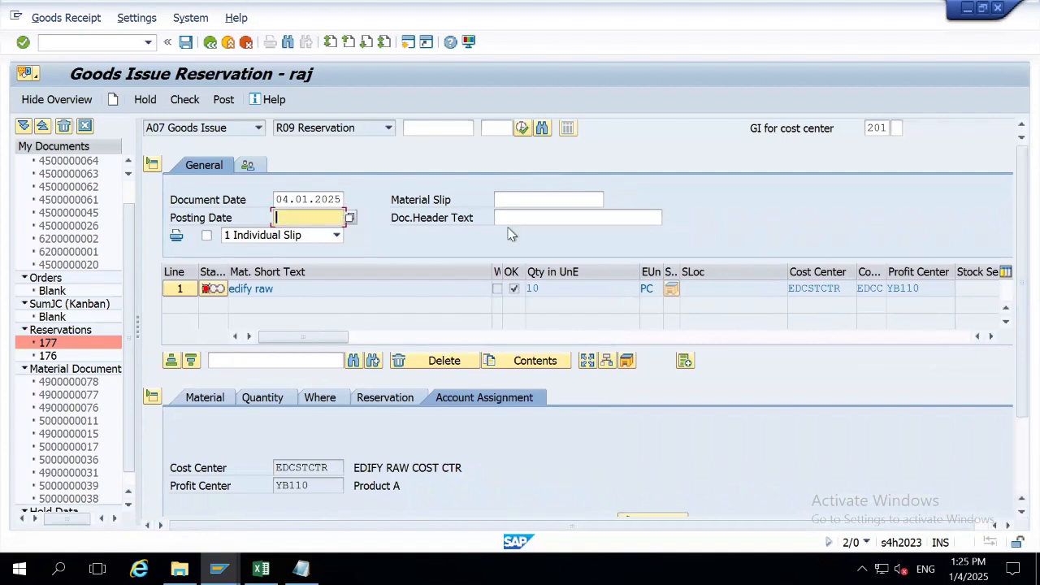
Recheck, then fill the posting date with the document date 04.01.2025.
left_click(188, 102)
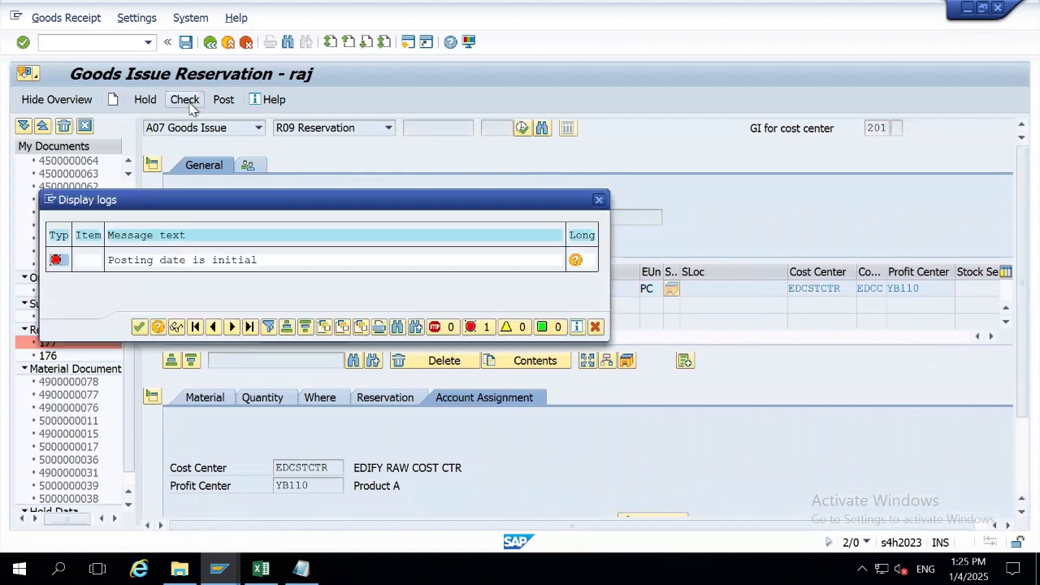
left_click(138, 327)
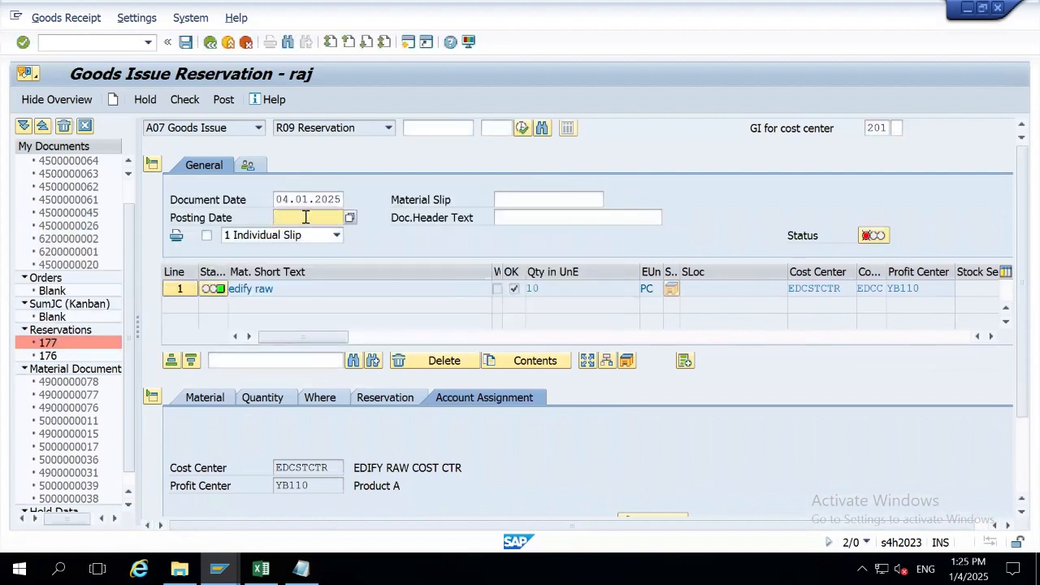
left_click_drag(277, 199, 405, 197)
key("ctrl+c")
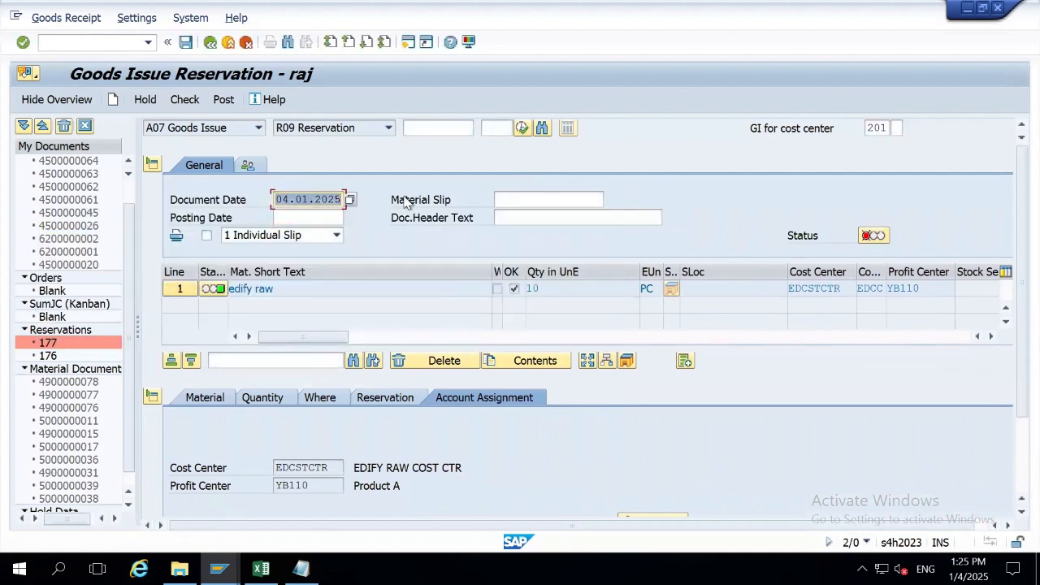
key("Tab")
key("ctrl+v")
key("Return")
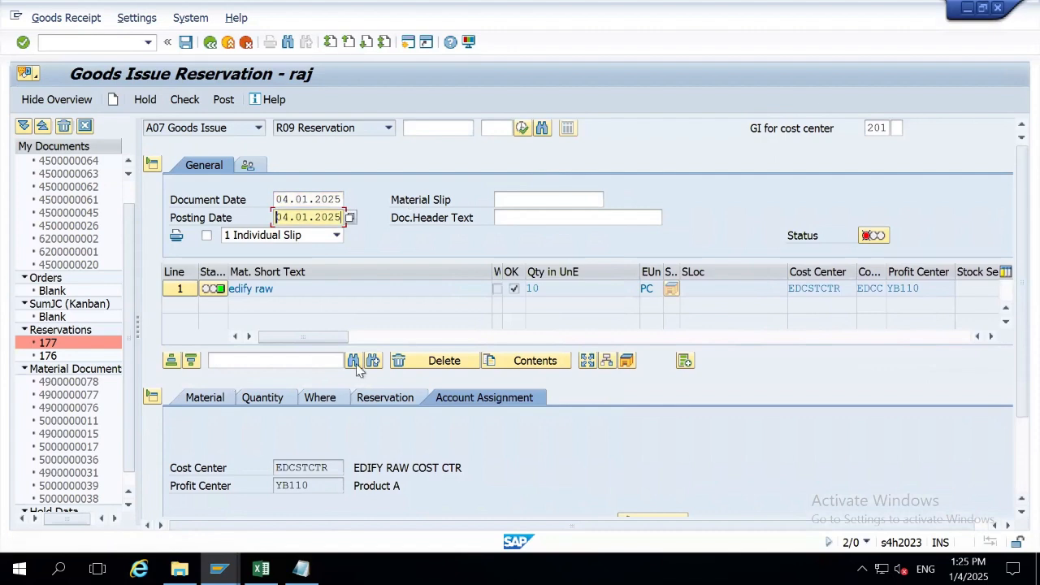
Enter storage location EDSL for the item, then check and post the goods issue.
scroll(1010, 365, "down", 3)
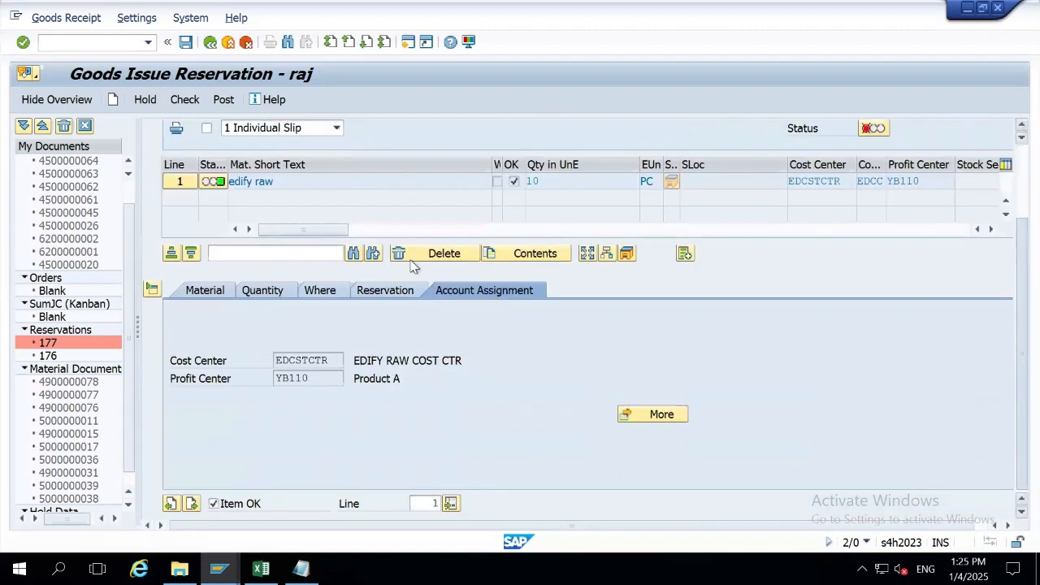
left_click(320, 294)
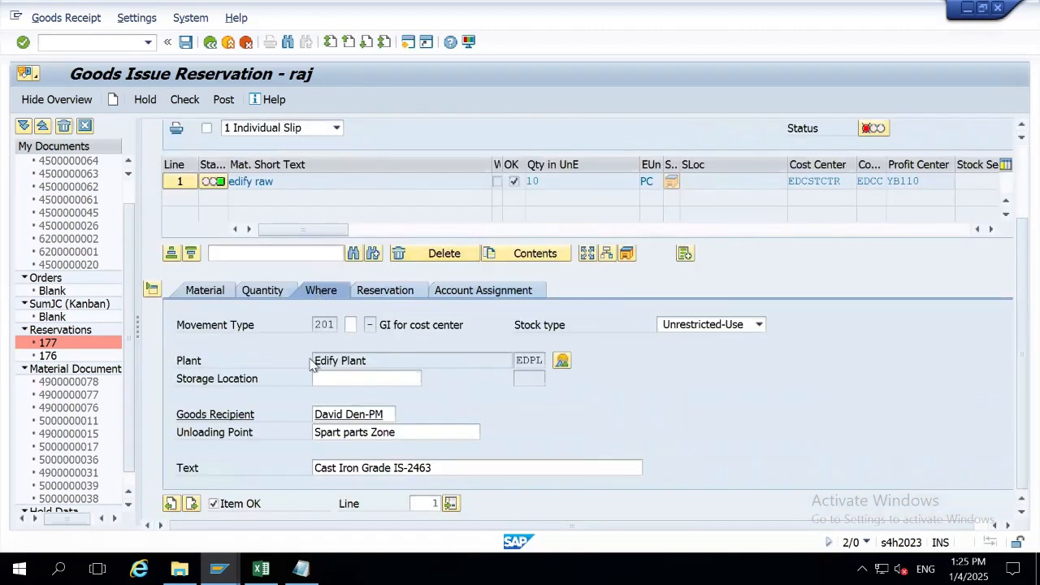
left_click(359, 377)
type("EDSL")
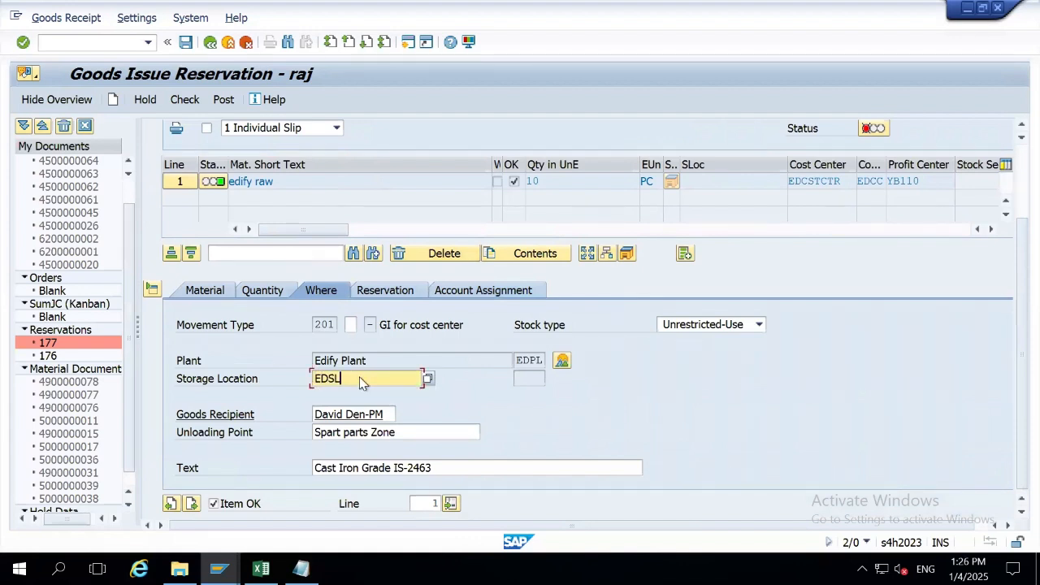
key("Return")
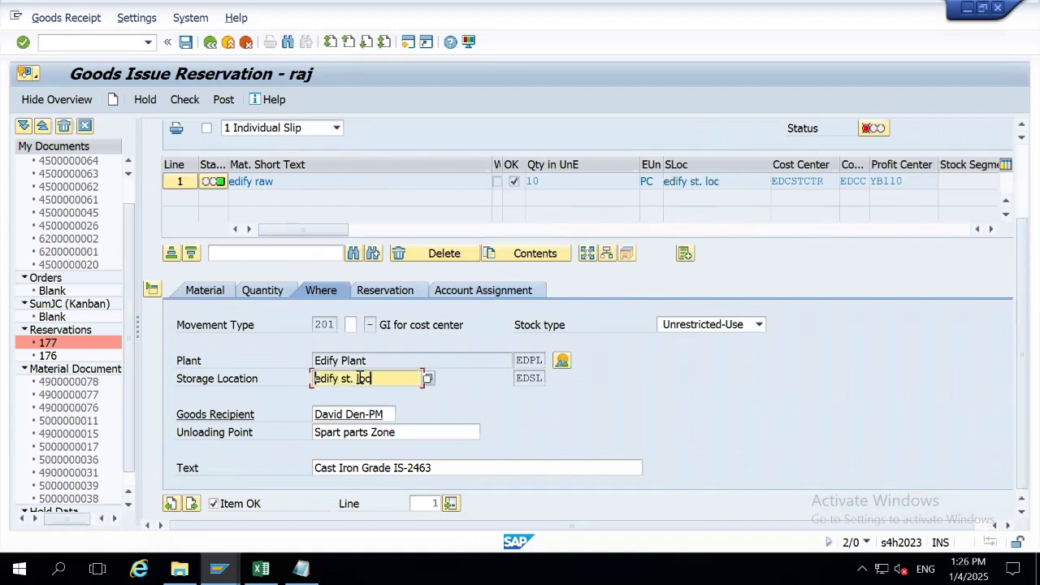
left_click(183, 99)
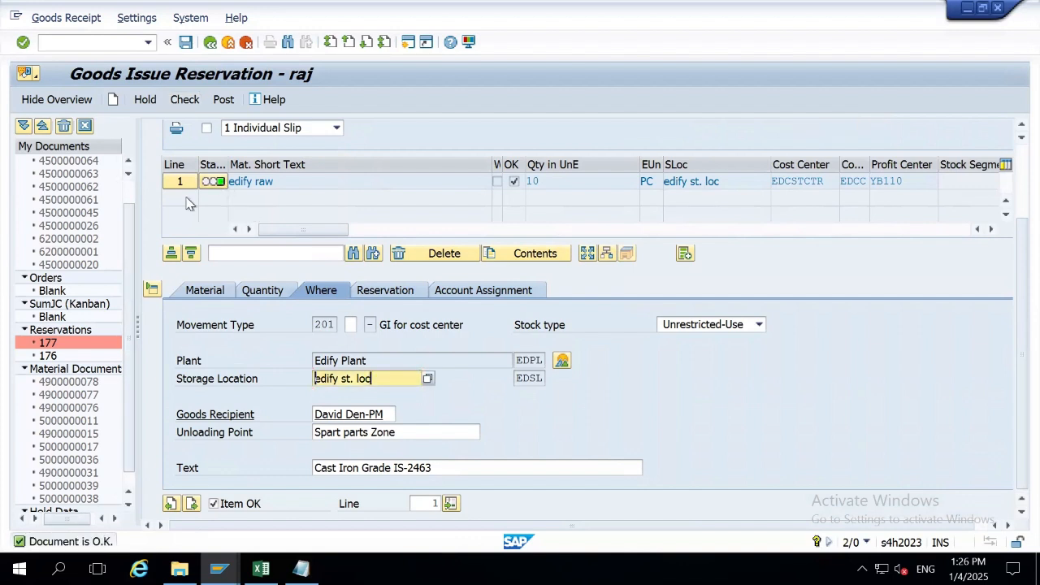
left_click(222, 99)
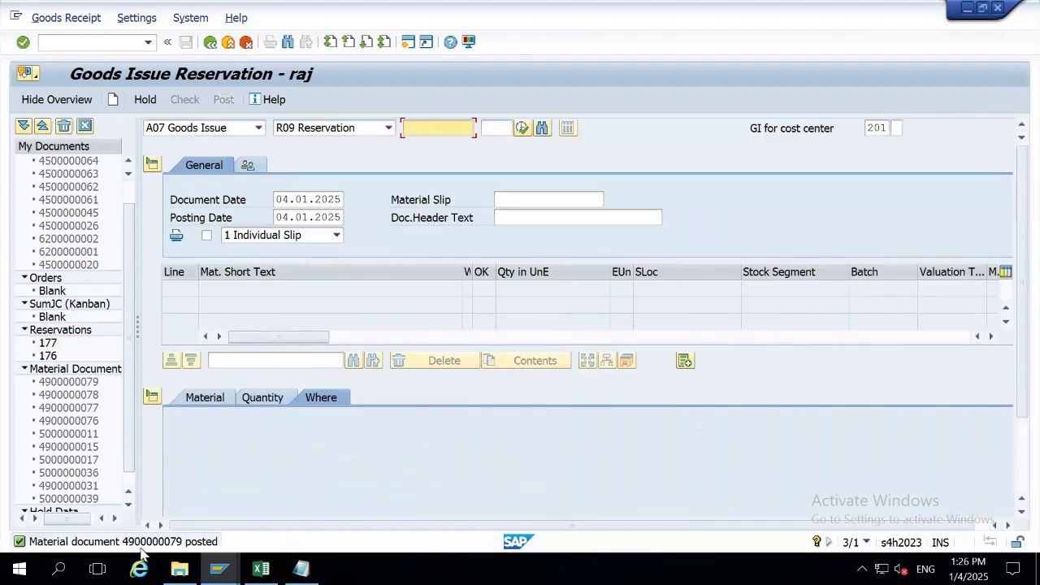
double_click(151, 543)
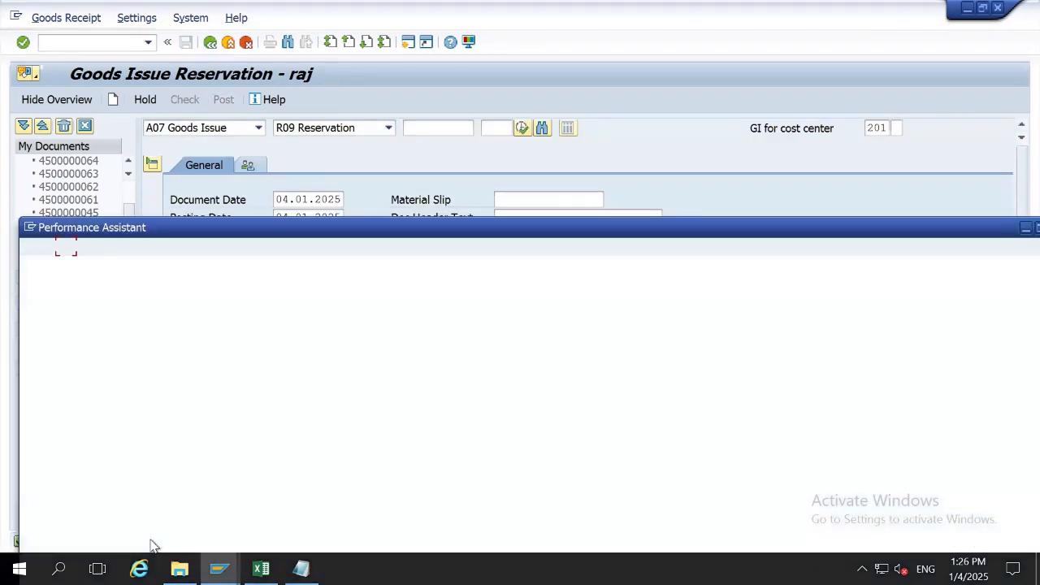
left_click_drag(249, 276, 17, 258)
key("ctrl+c")
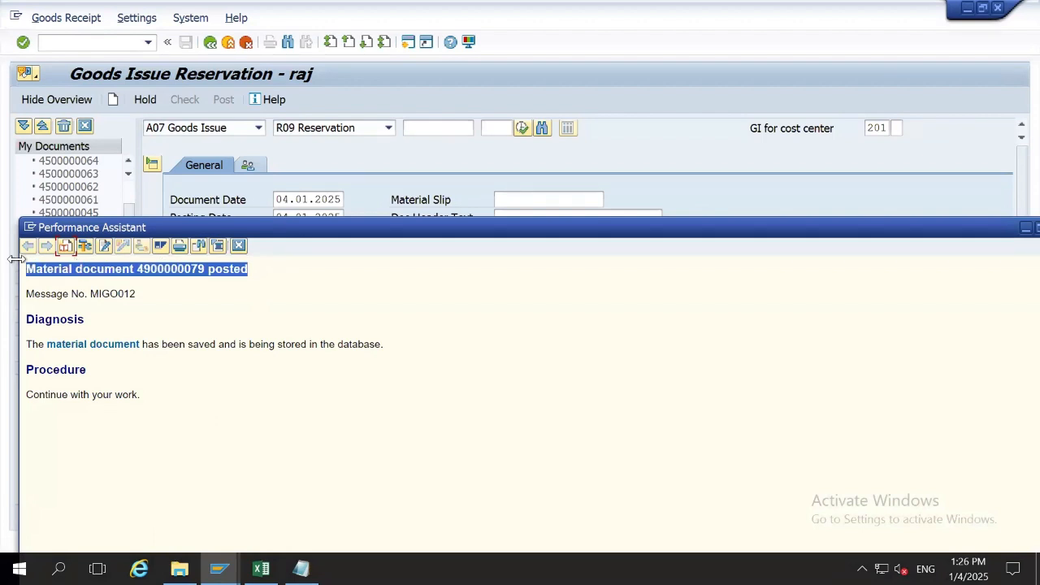
left_click_drag(915, 228, 713, 242)
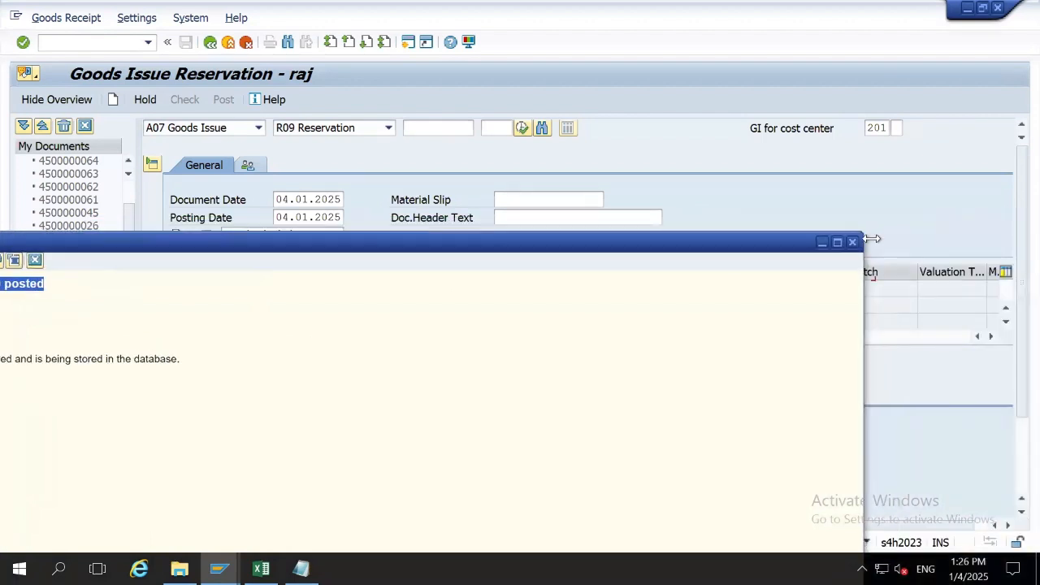
left_click(853, 242)
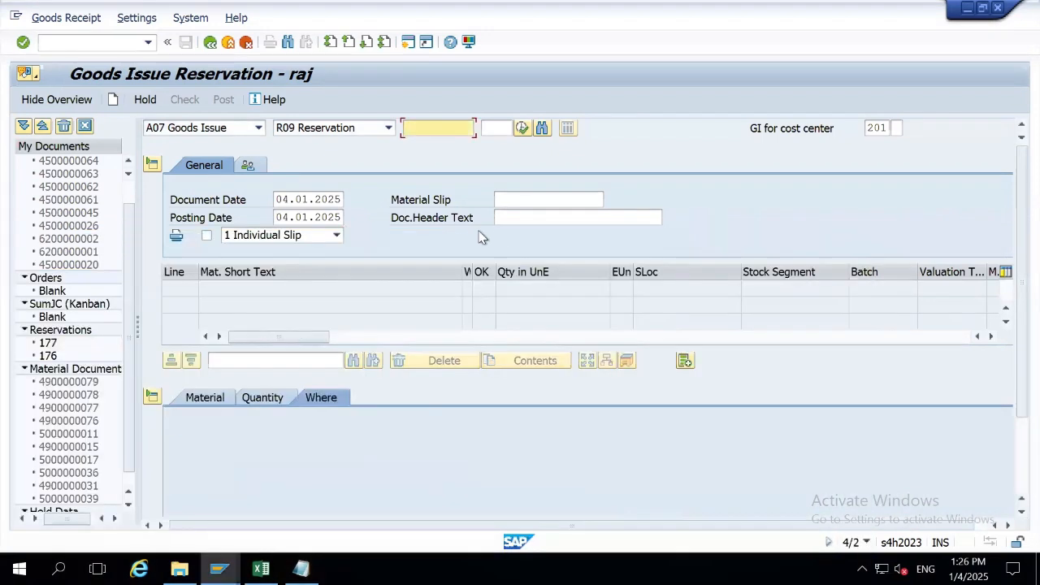
Switch the action to A04 Display with R02 Material Document as the reference.
left_click(258, 128)
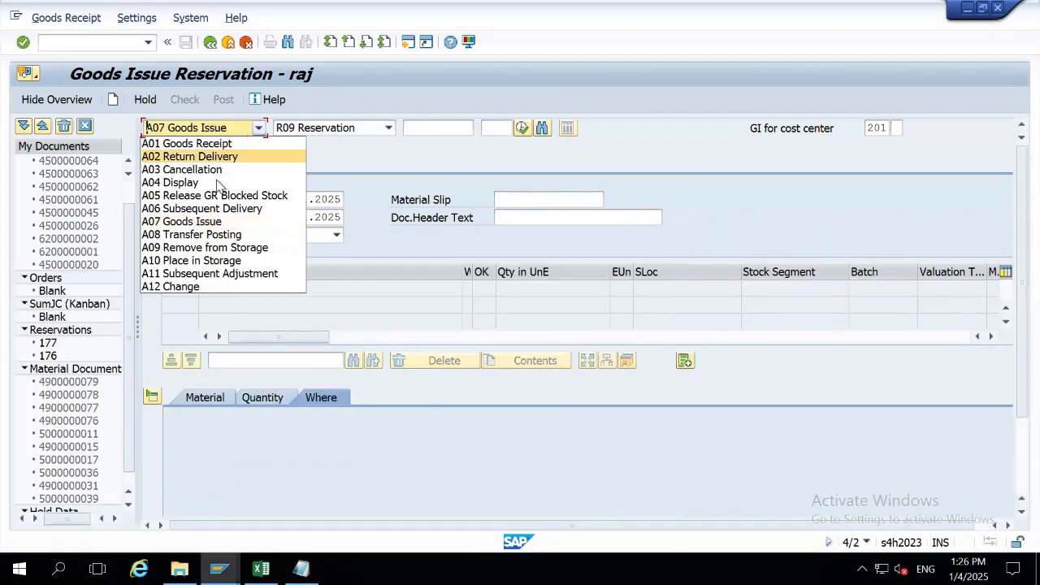
left_click(217, 183)
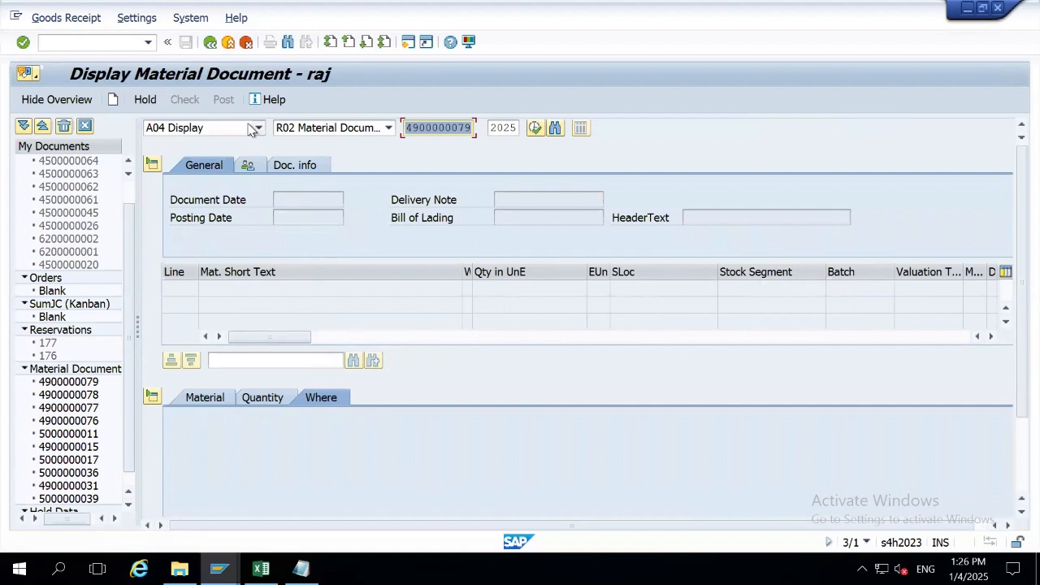
left_click(297, 132)
left_click(410, 128)
left_click(300, 569)
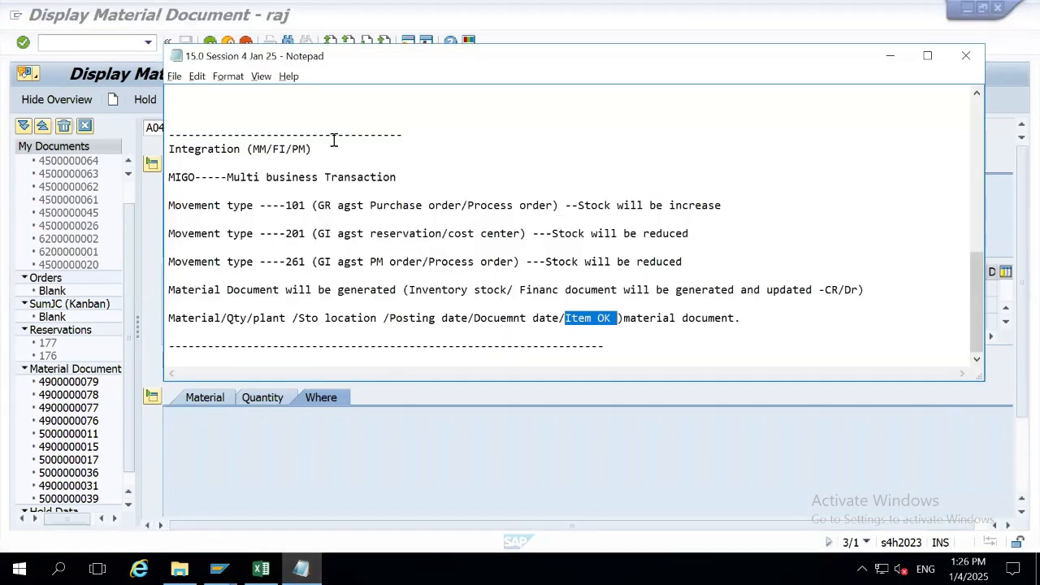
key("Up")
scroll(333, 141, "up", 5)
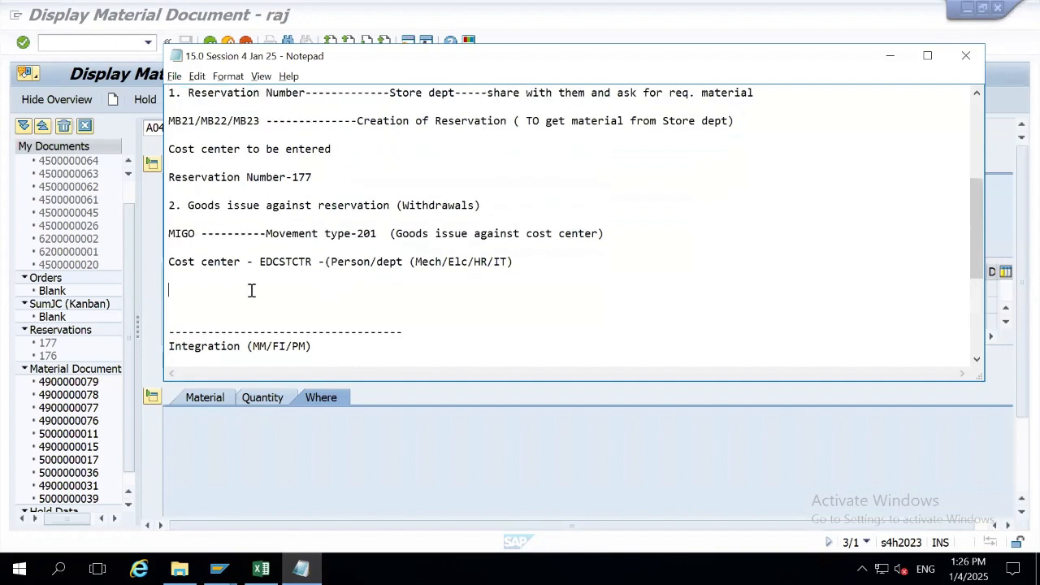
key("ctrl+v")
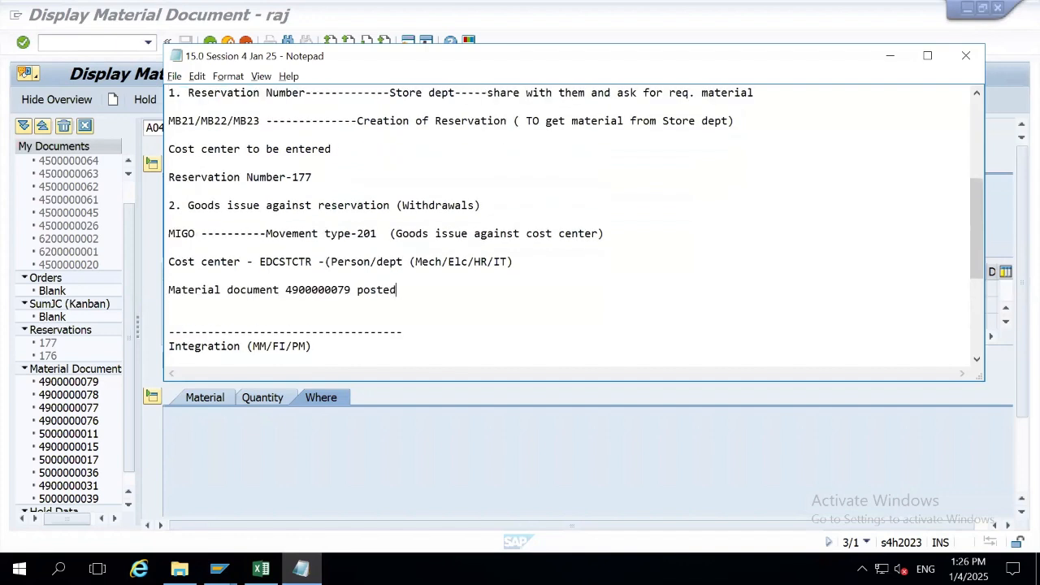
key("Return")
key("Return")
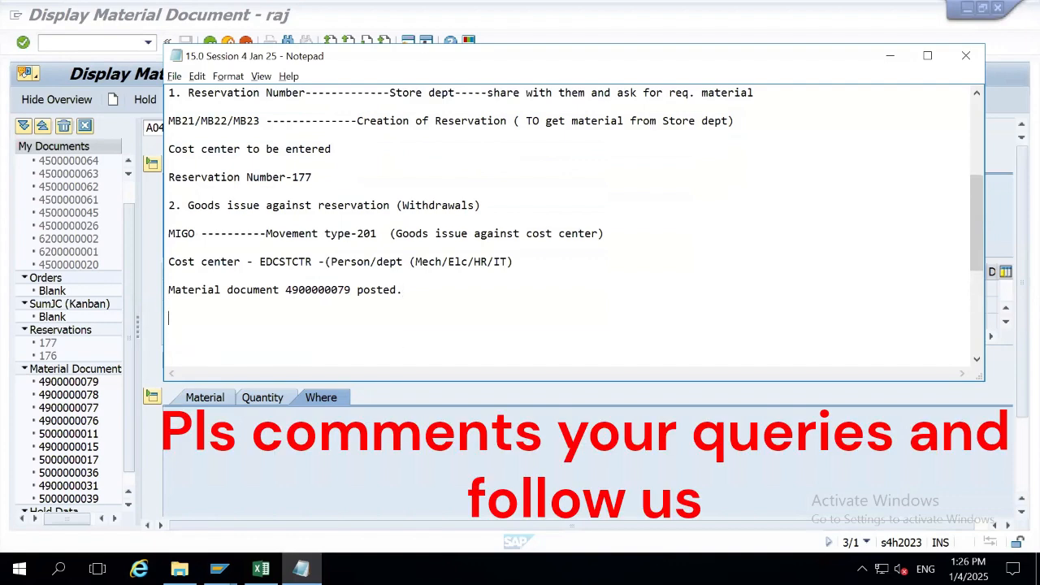
key("alt+Tab")
key("alt+Tab")
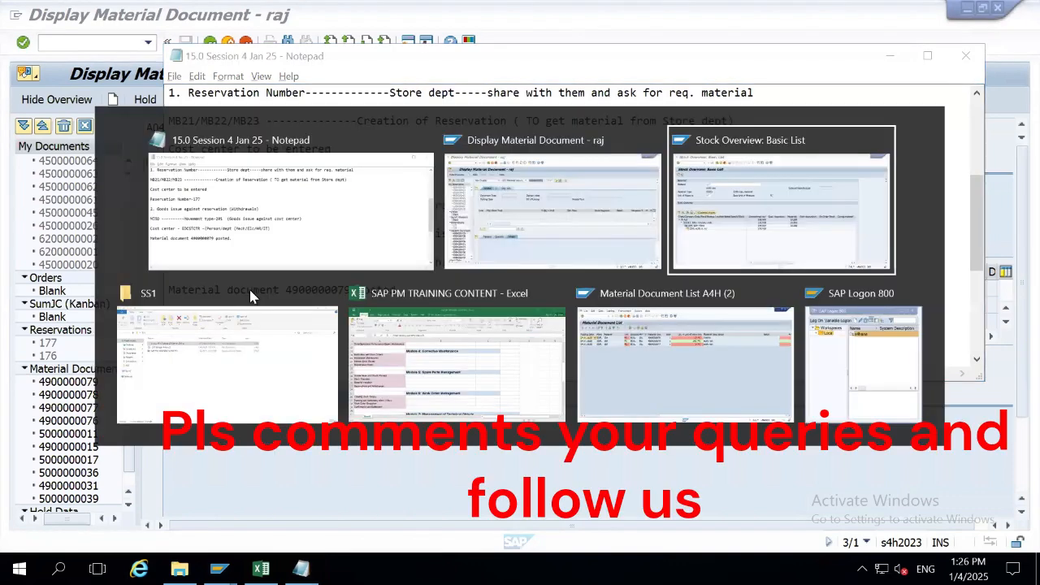
key("alt+Tab")
key("alt+Tab")
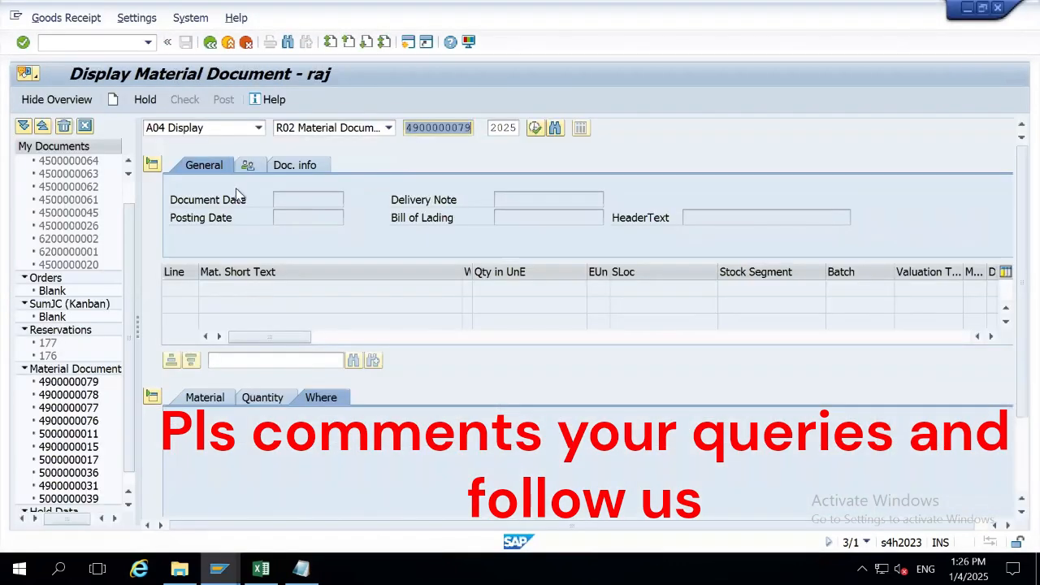
key("Return")
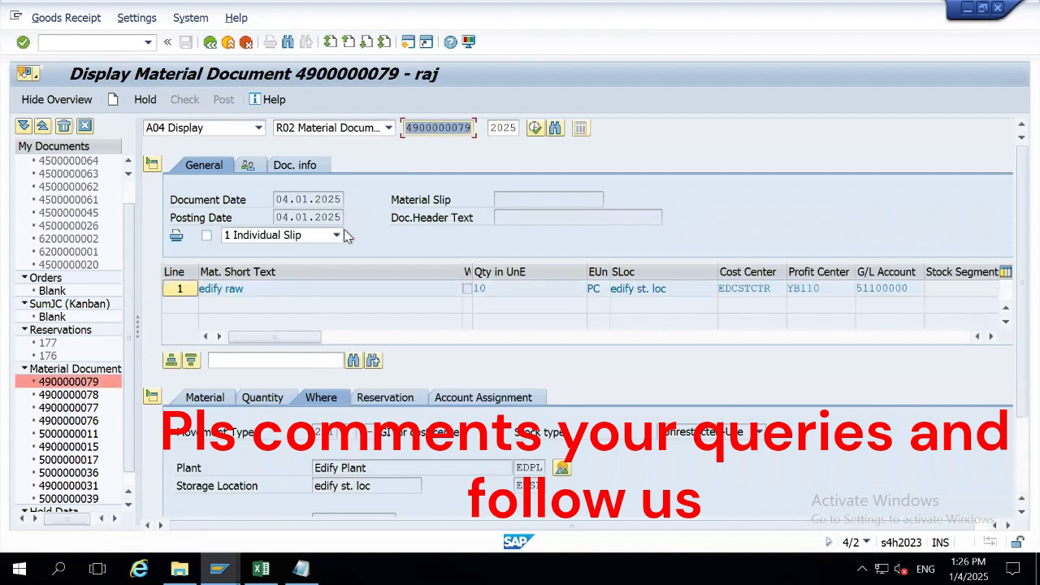
left_click(278, 218)
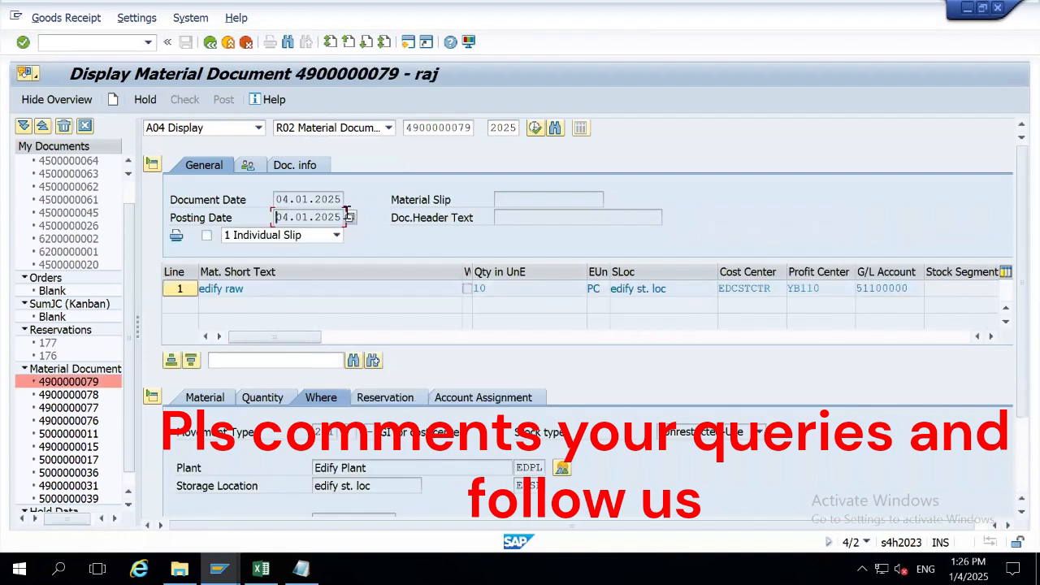
left_click(301, 166)
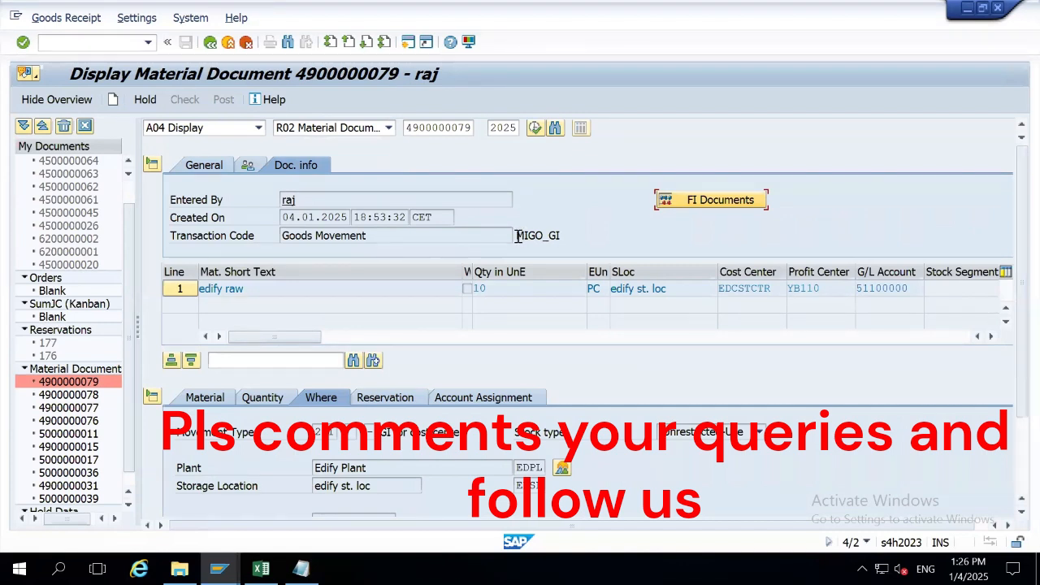
left_click_drag(550, 235, 559, 235)
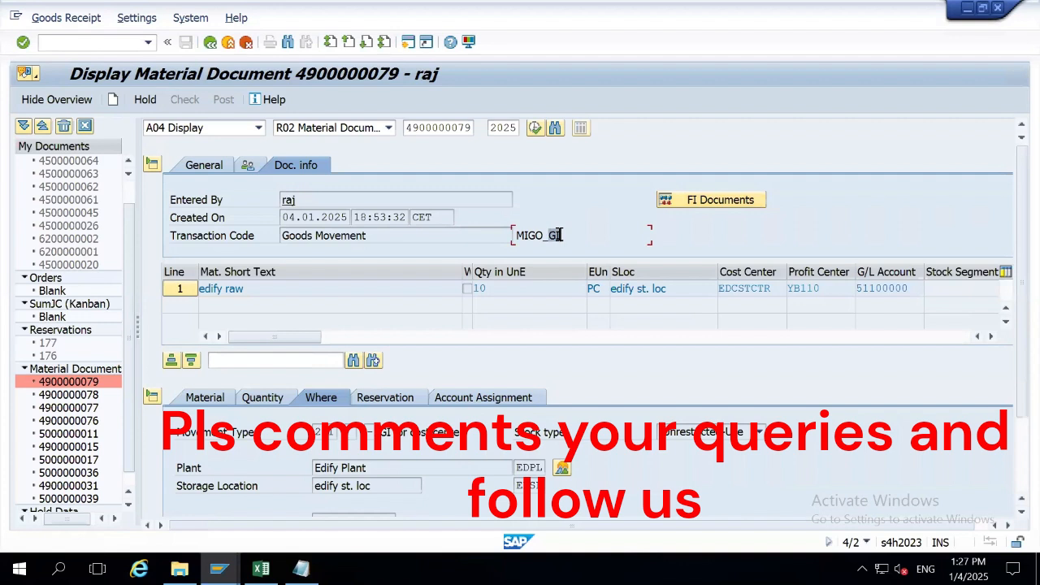